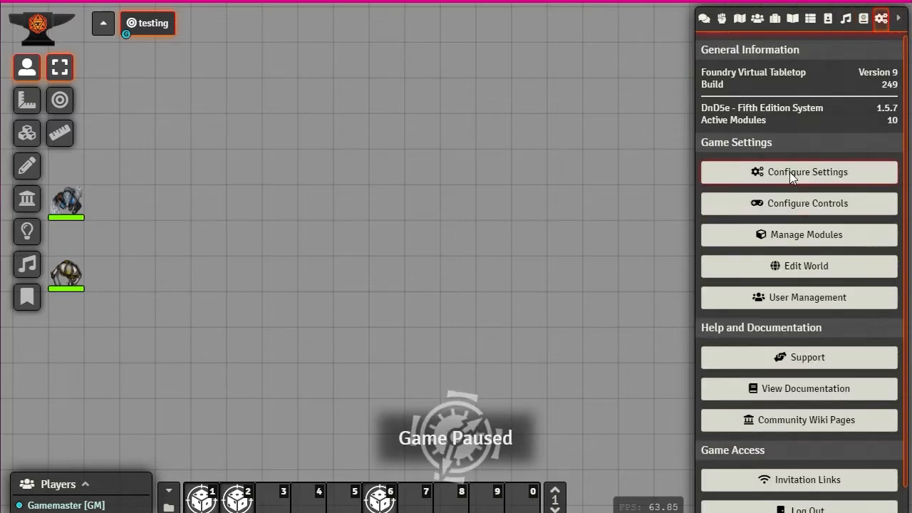
# Enable the Tidy UI - Game Settings module in the world's module management list.
pyautogui.click(790, 172)
pyautogui.press('Escape')
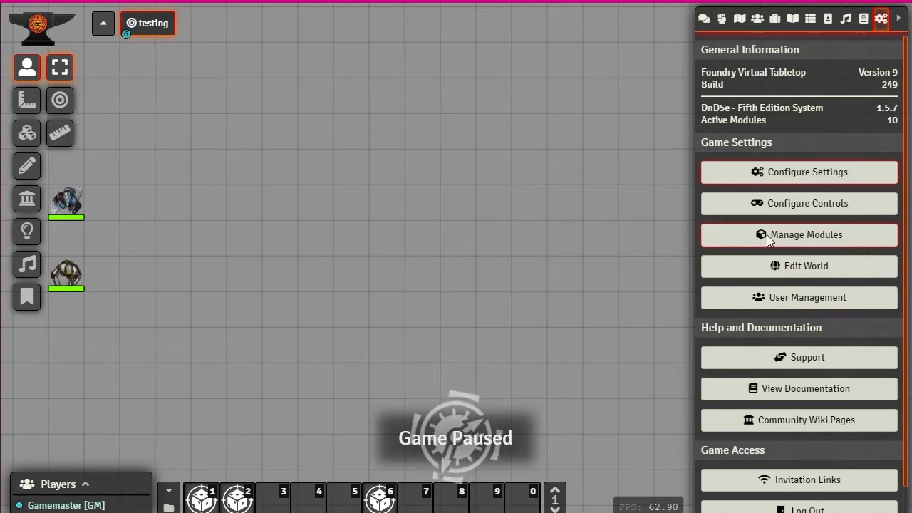
pyautogui.click(801, 236)
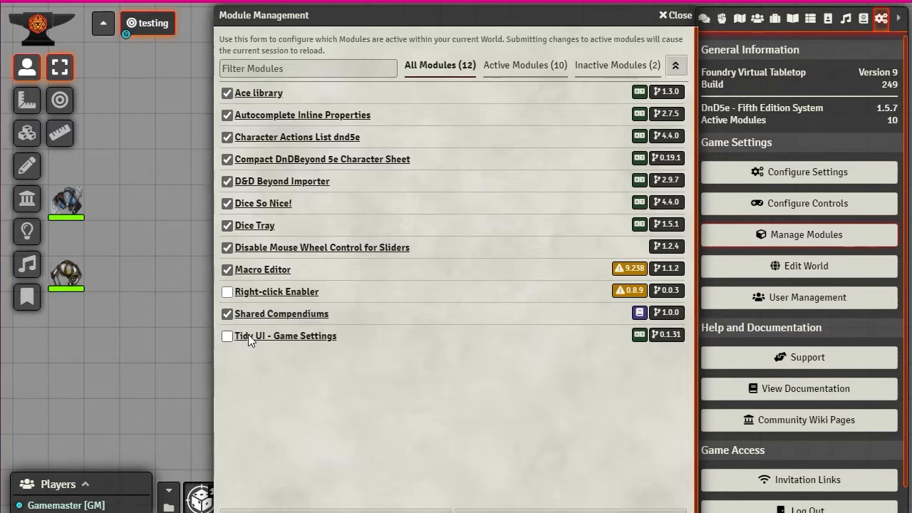
pyautogui.click(452, 138)
pyautogui.click(452, 138)
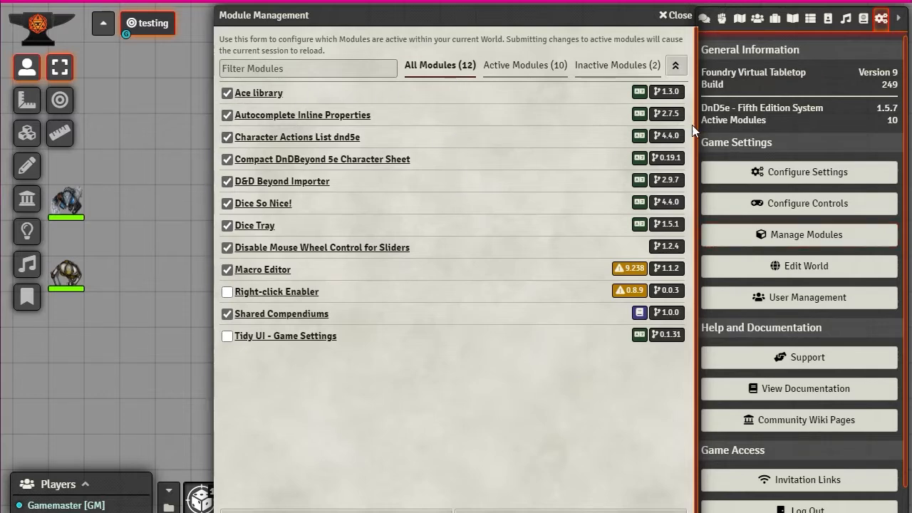
pyautogui.click(677, 65)
pyautogui.click(675, 65)
pyautogui.click(676, 65)
pyautogui.click(675, 64)
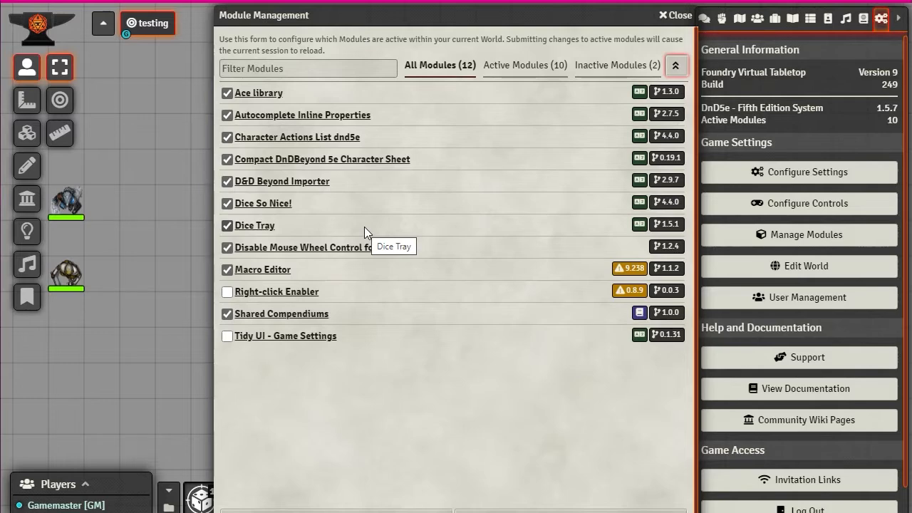
pyautogui.click(228, 336)
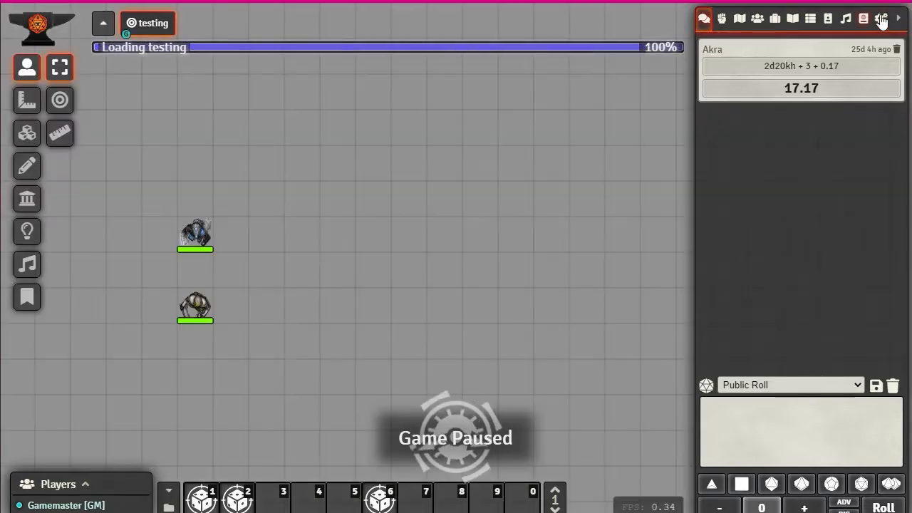
# Reopen the module management list and view the export of the active modules without saving it.
pyautogui.click(882, 20)
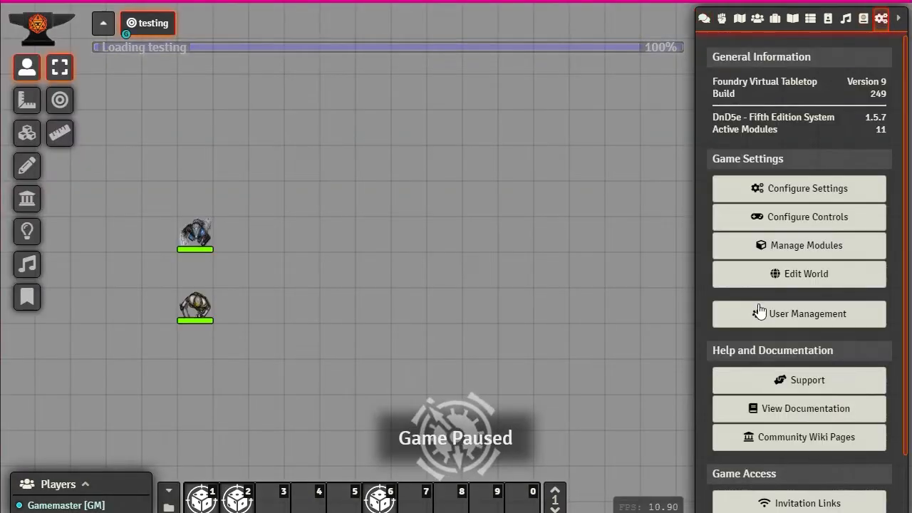
pyautogui.click(799, 261)
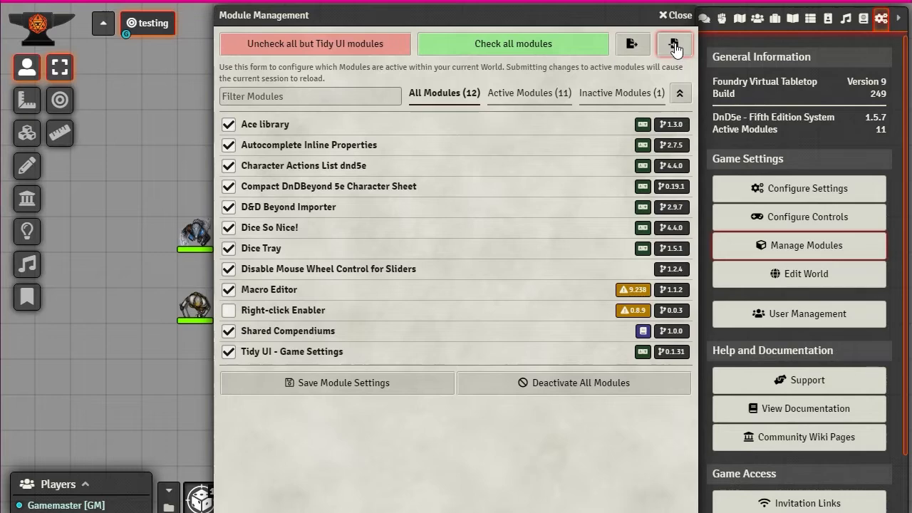
pyautogui.click(631, 45)
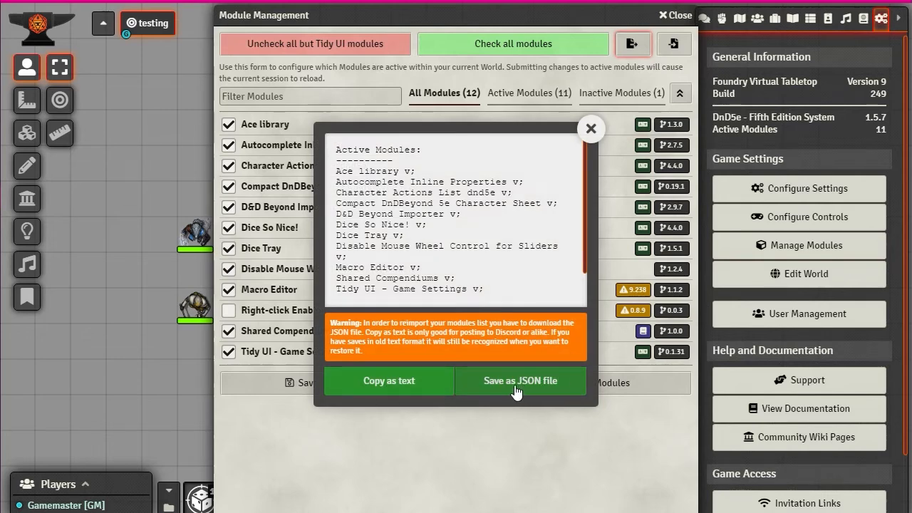
pyautogui.click(591, 128)
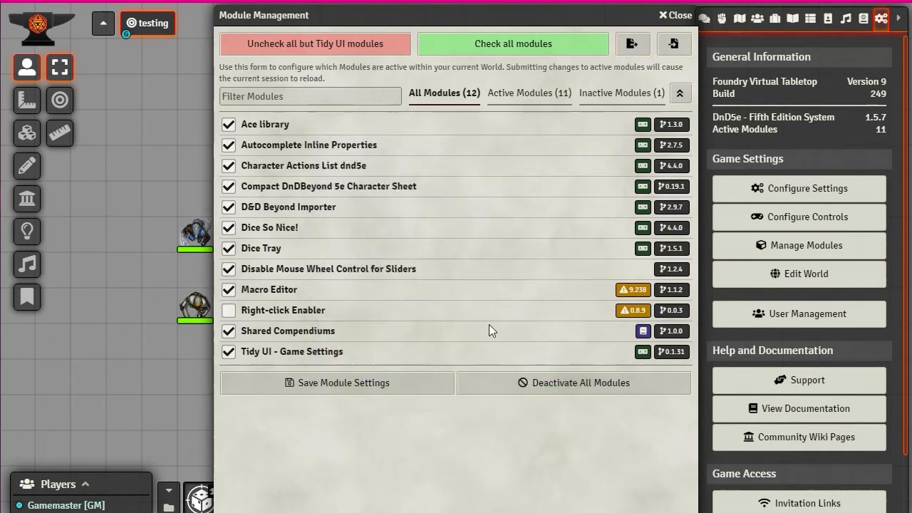
pyautogui.click(675, 15)
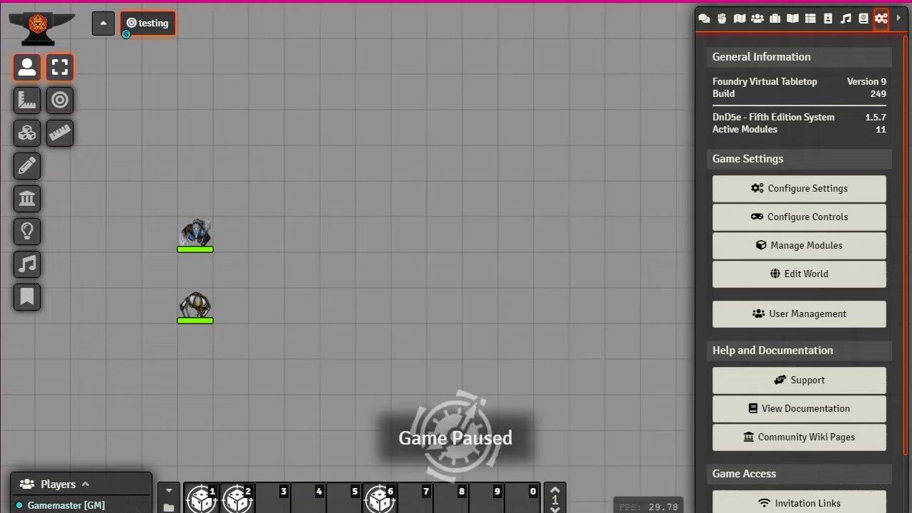
# Examine the D&D Beyond Importer's core setup in the module settings, including its Cobalt cookie section.
pyautogui.click(788, 196)
pyautogui.click(590, 47)
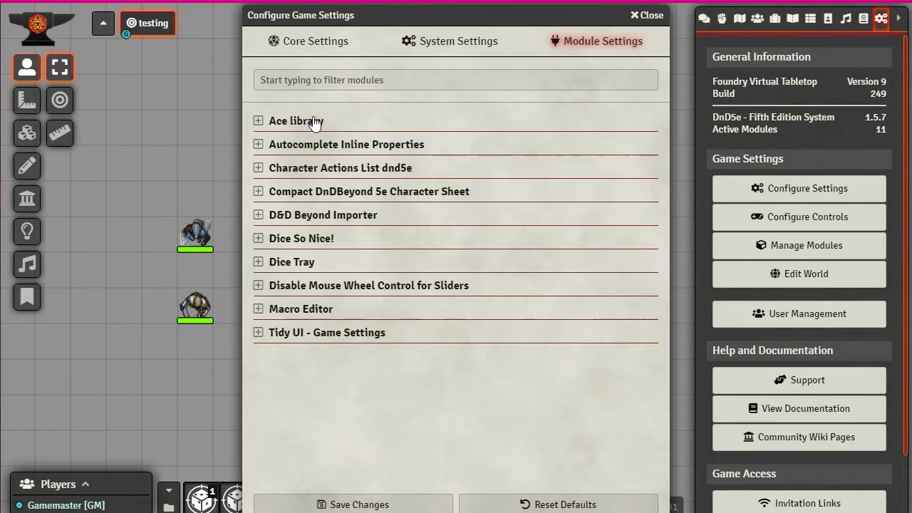
pyautogui.click(339, 223)
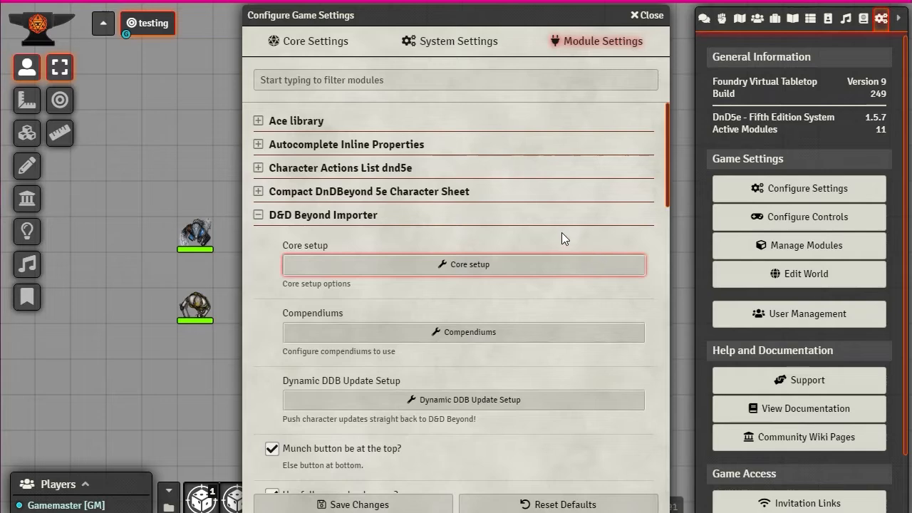
pyautogui.click(410, 265)
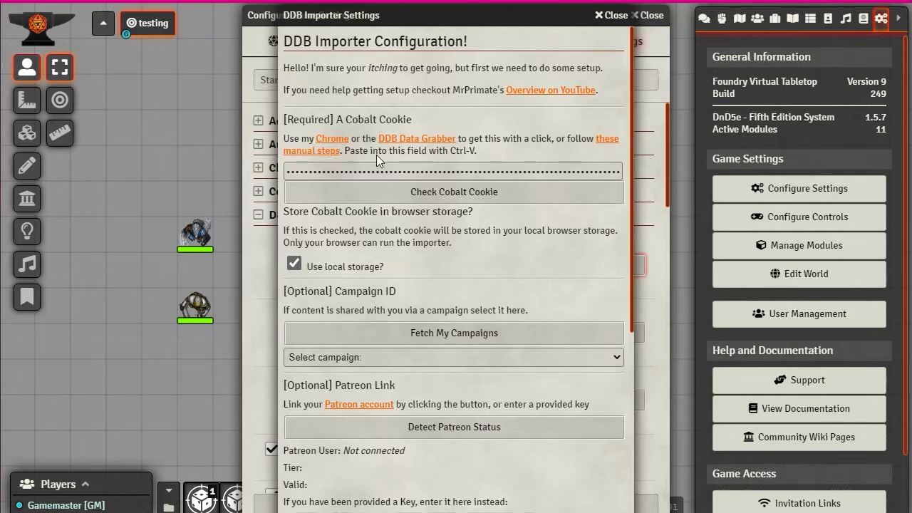
pyautogui.click(604, 16)
pyautogui.click(650, 16)
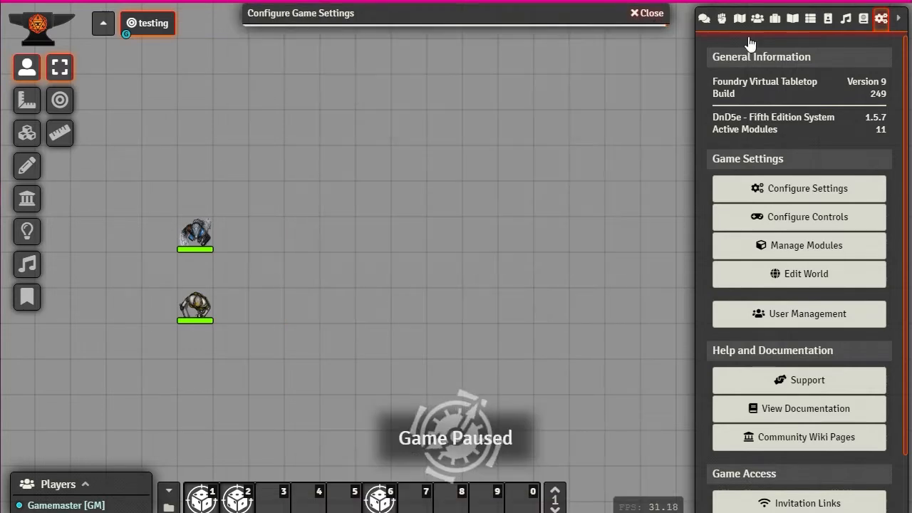
# Examine the world's compendium list, comparing the DDB, SRD and shared compendiums for actors, items, journals and roll tables.
pyautogui.click(863, 18)
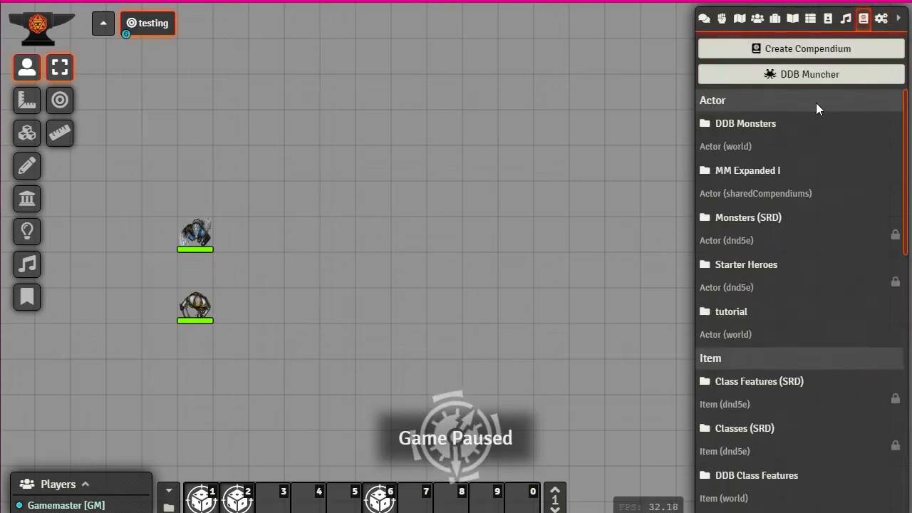
pyautogui.scroll(-5, 781, 357)
pyautogui.scroll(-3, 782, 362)
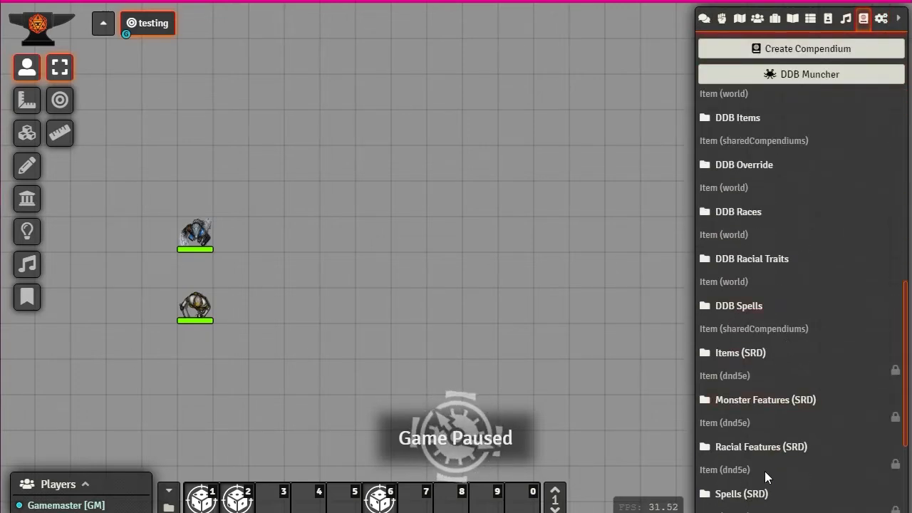
pyautogui.scroll(-2, 765, 473)
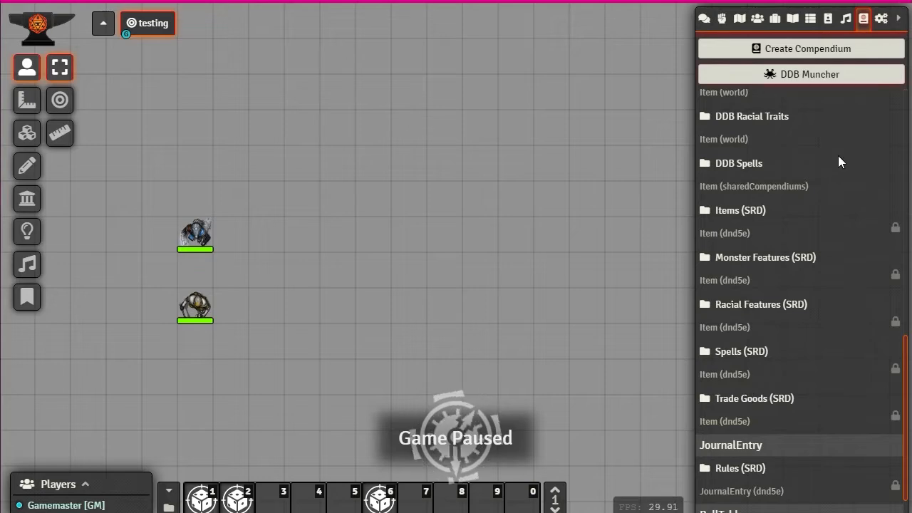
pyautogui.scroll(6, 838, 176)
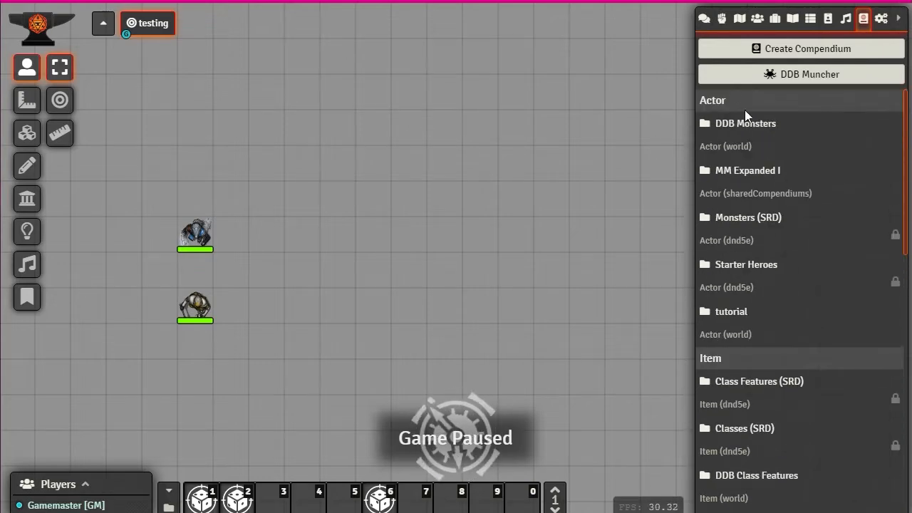
pyautogui.scroll(-5, 825, 275)
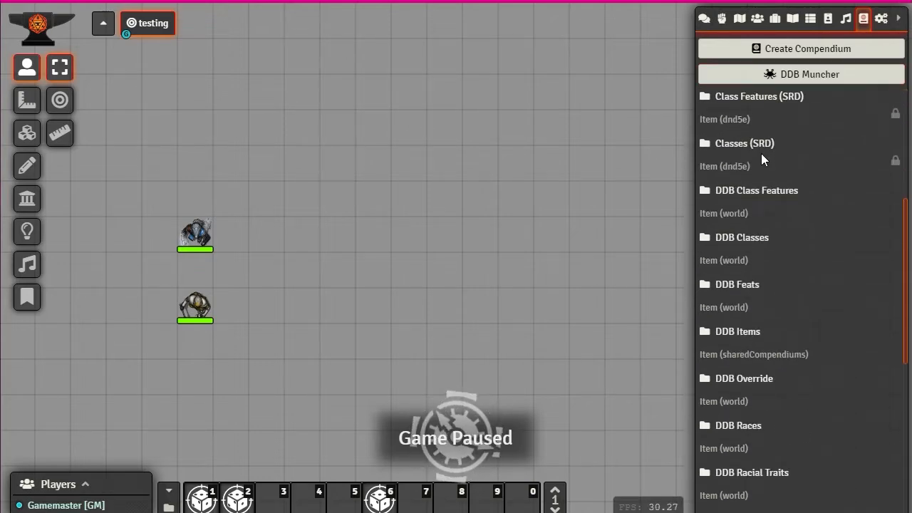
pyautogui.scroll(-5, 810, 342)
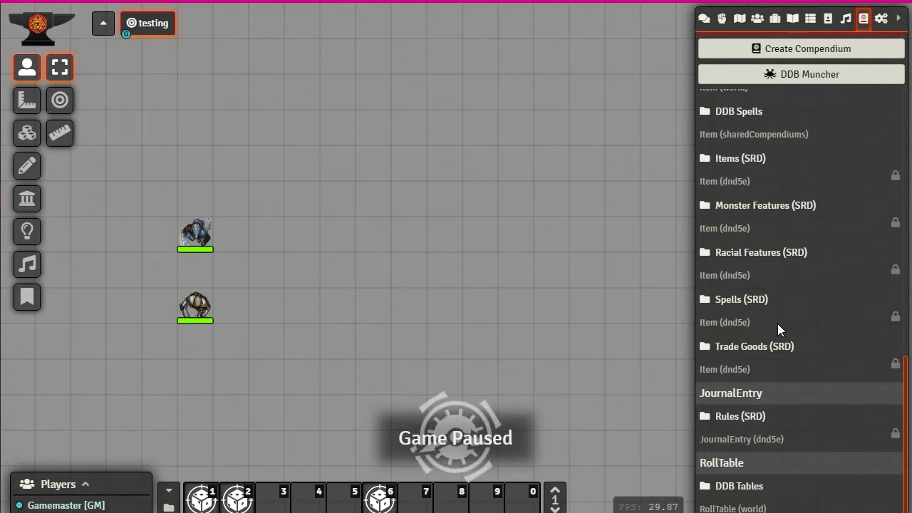
pyautogui.scroll(5, 778, 323)
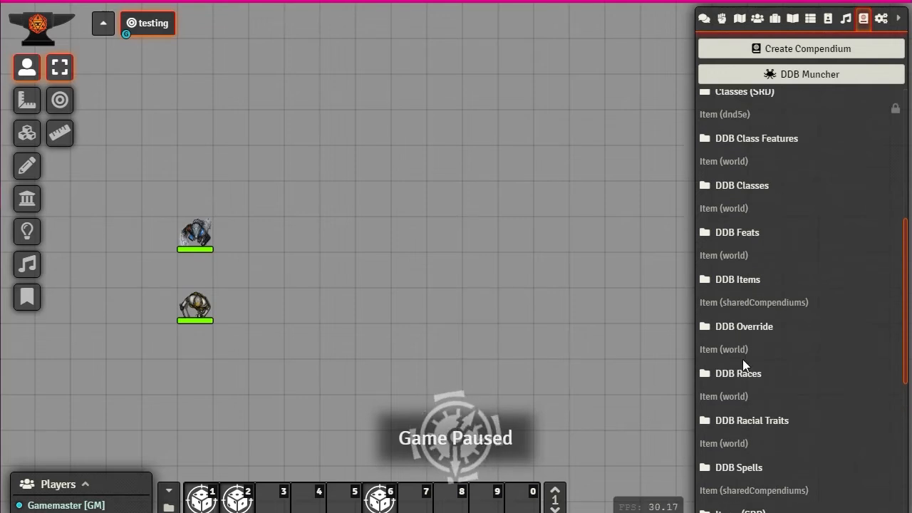
pyautogui.scroll(-4, 745, 364)
pyautogui.scroll(-1, 749, 372)
pyautogui.scroll(10, 751, 371)
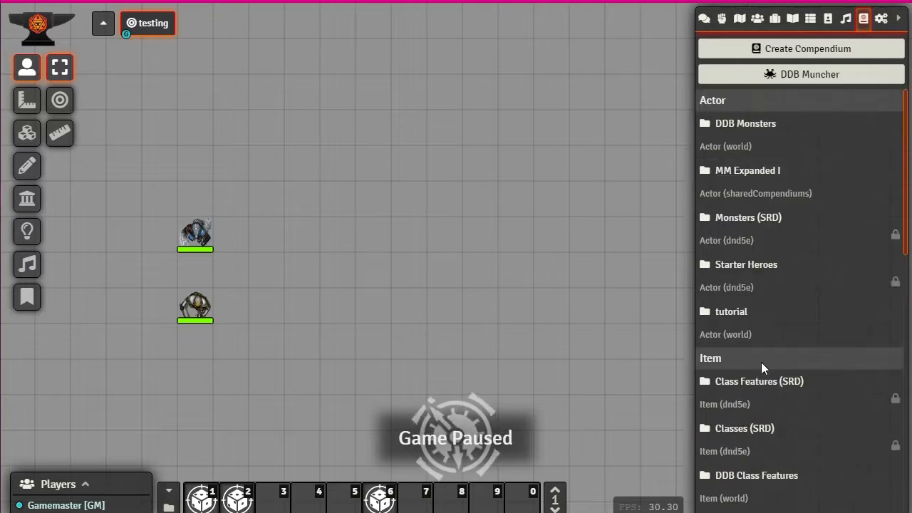
# In the DDB Muncher settings, enable updating existing things, disable inbuilt dictionary icons, and choose downloading D&D Beyond images instead of remote images.
pyautogui.click(790, 73)
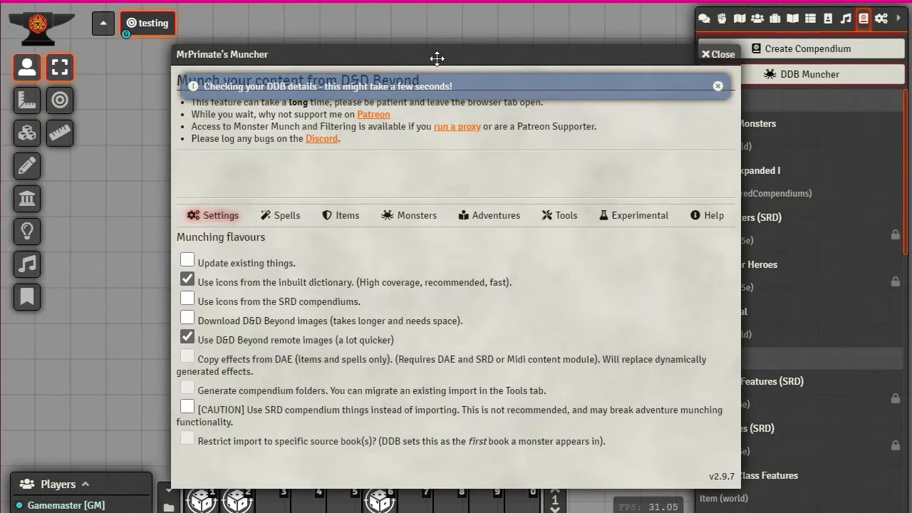
pyautogui.moveTo(428, 54); pyautogui.dragTo(356, 32)
pyautogui.click(99, 233)
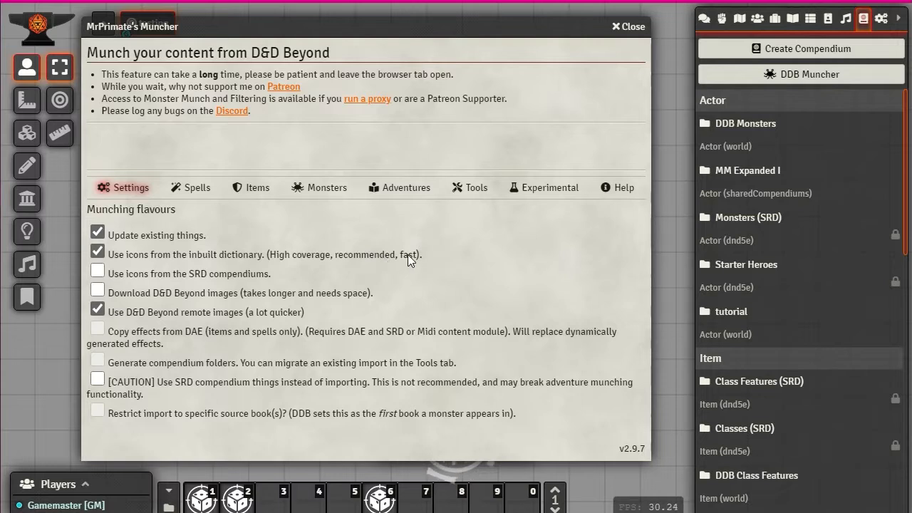
pyautogui.click(94, 257)
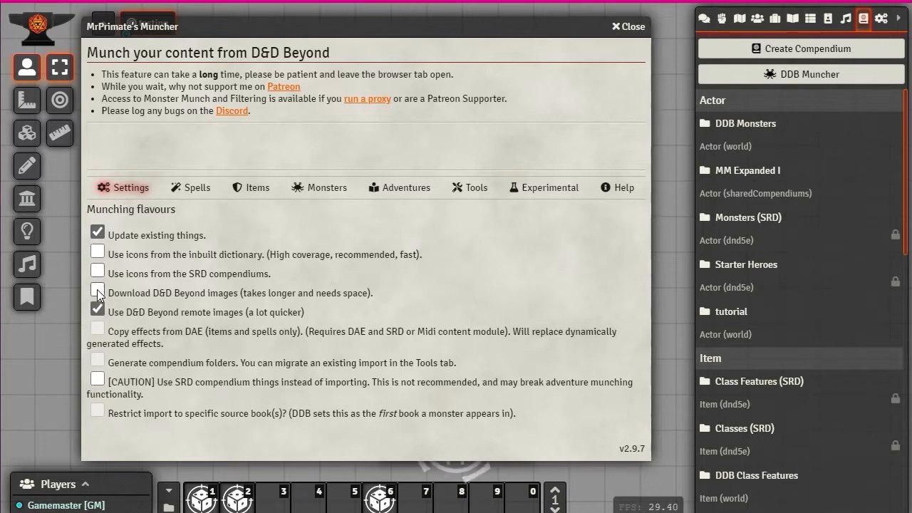
pyautogui.click(97, 289)
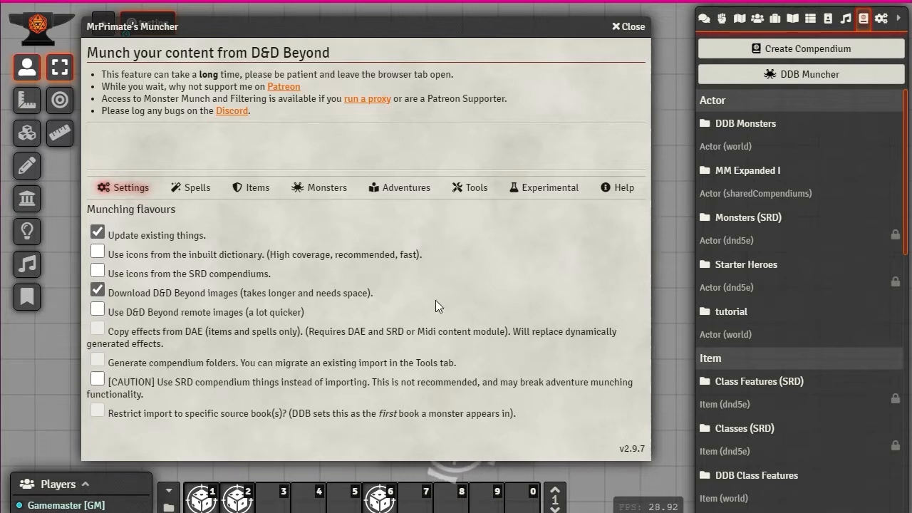
pyautogui.click(882, 20)
pyautogui.click(802, 247)
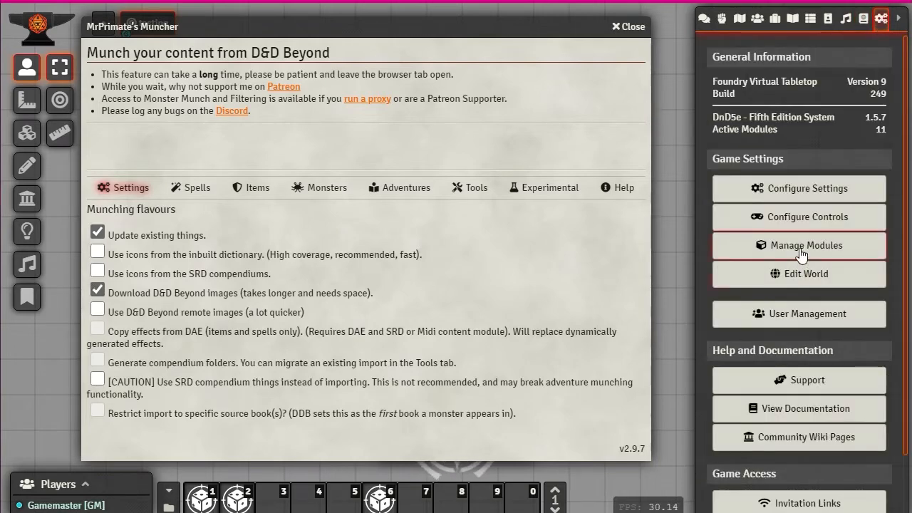
pyautogui.click(229, 207)
pyautogui.click(229, 207)
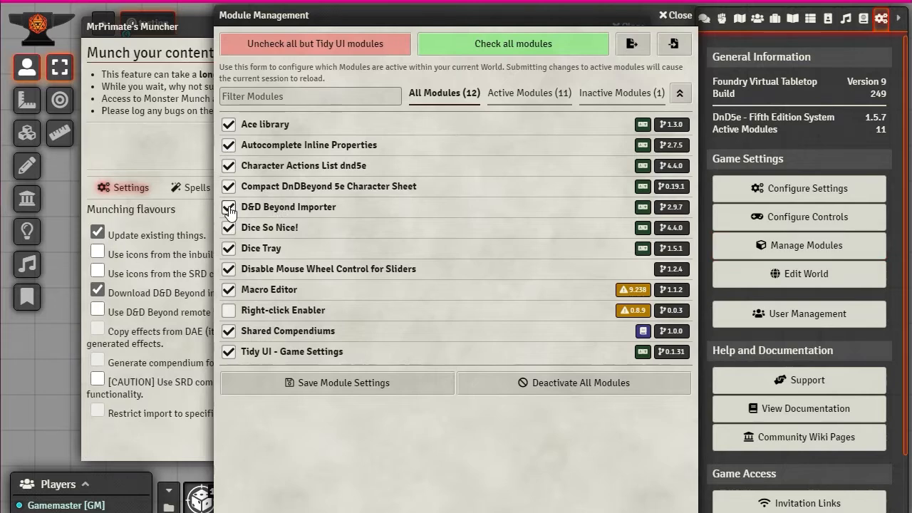
pyautogui.click(672, 15)
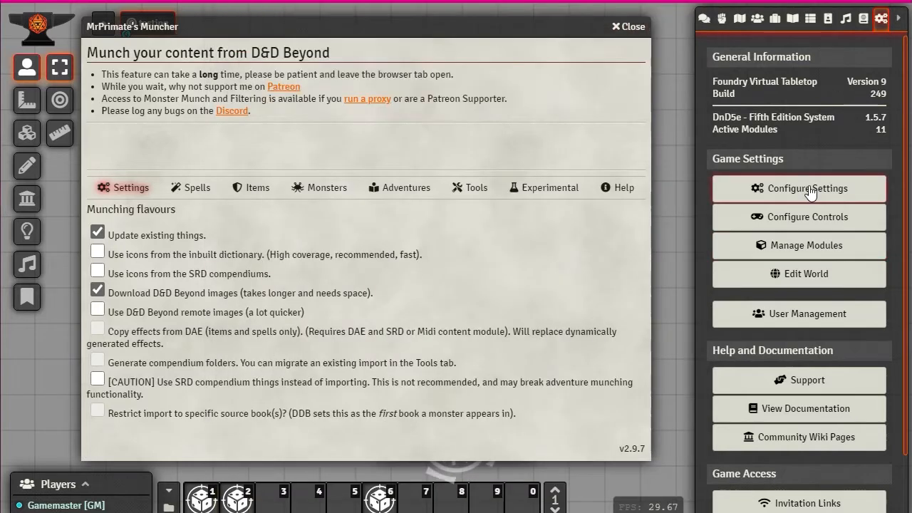
# Review the image upload locations in the D&D Beyond Importer's core setup and save the configuration.
pyautogui.click(812, 191)
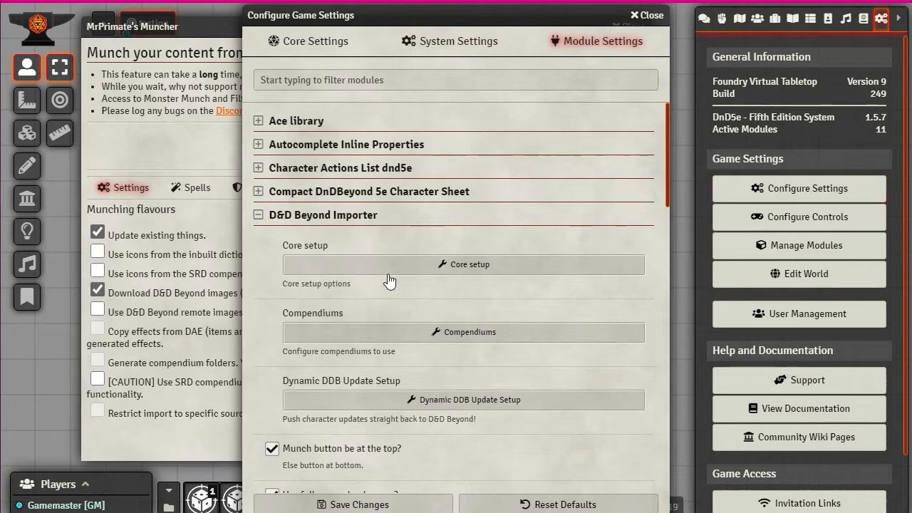
pyautogui.click(449, 271)
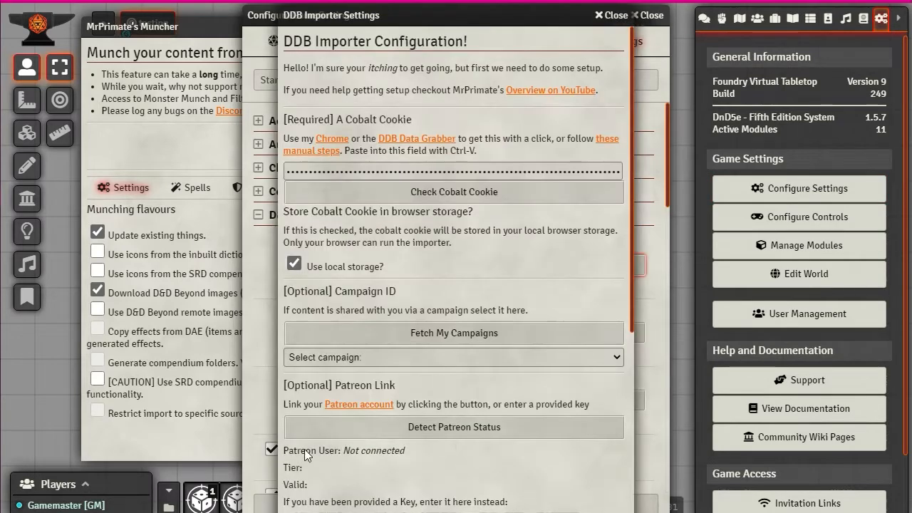
pyautogui.scroll(-5, 360, 424)
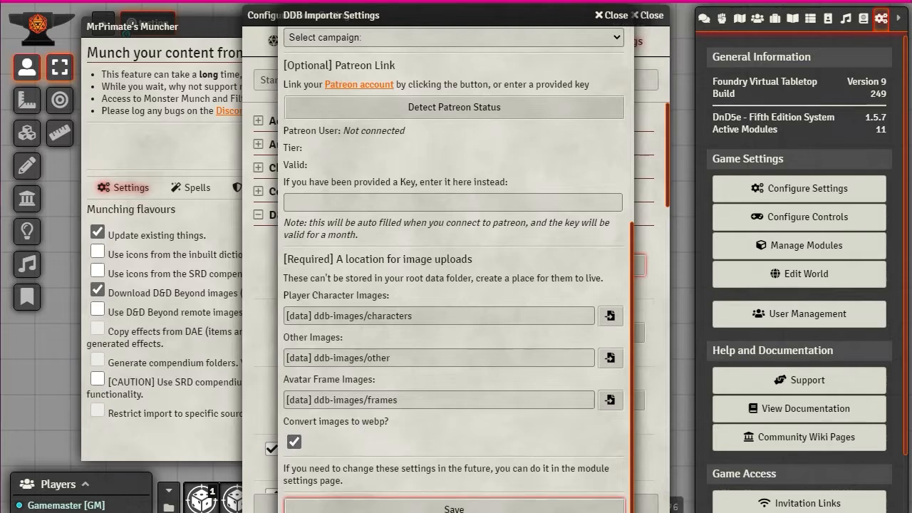
pyautogui.click(560, 508)
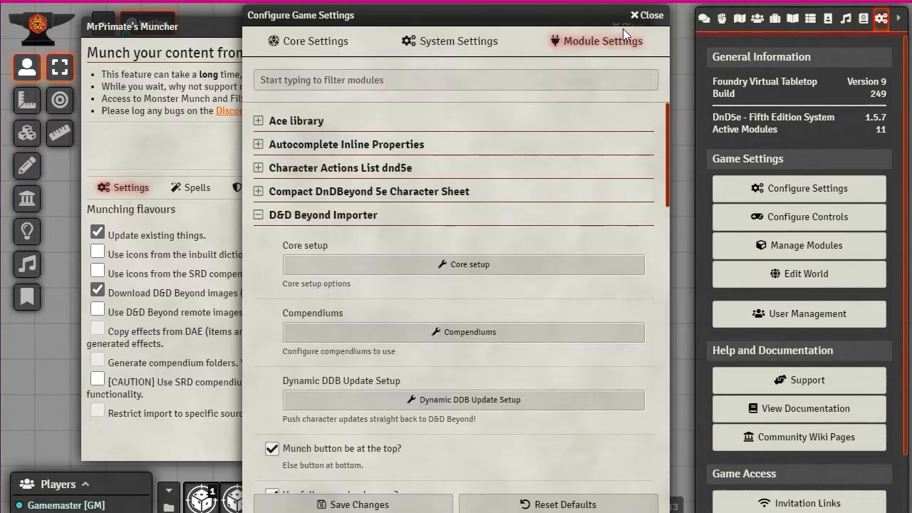
pyautogui.click(645, 15)
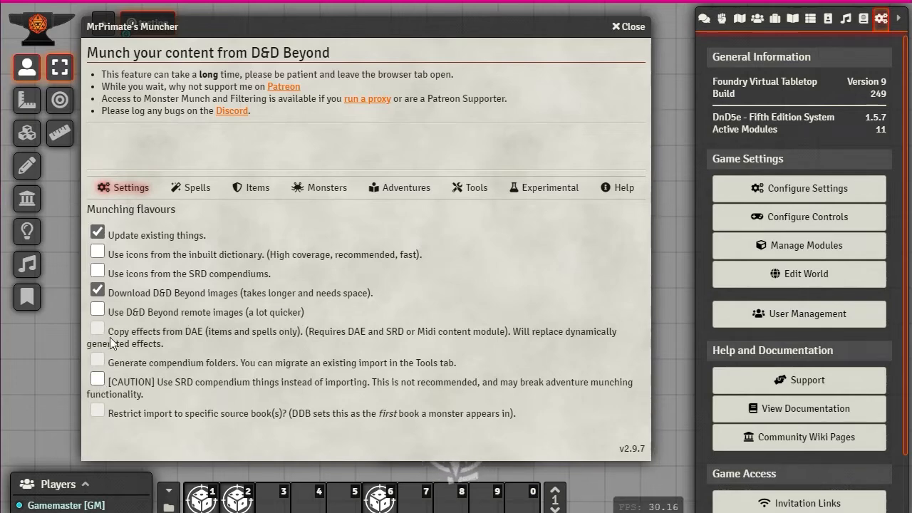
# Import the D&D Beyond spells and start the item import, keeping the spell school icons and D&D Beyond item images enabled.
pyautogui.click(196, 186)
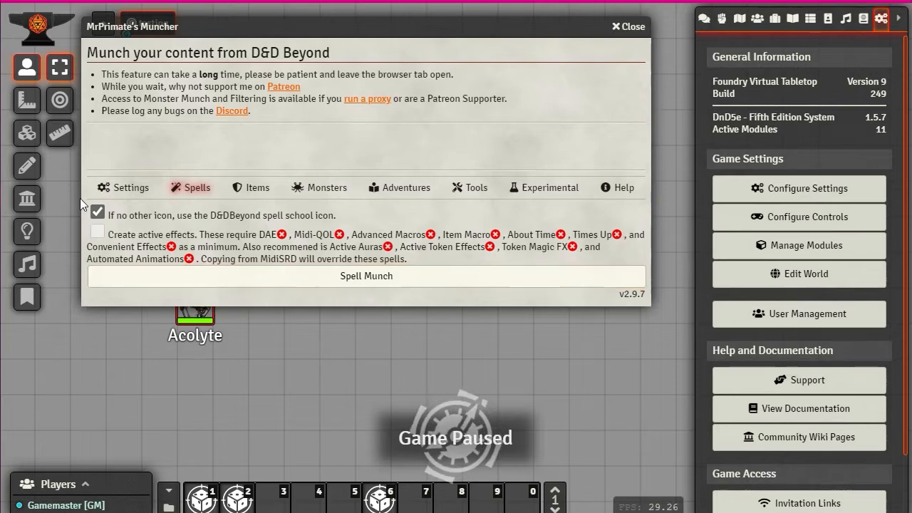
pyautogui.click(253, 190)
pyautogui.click(204, 189)
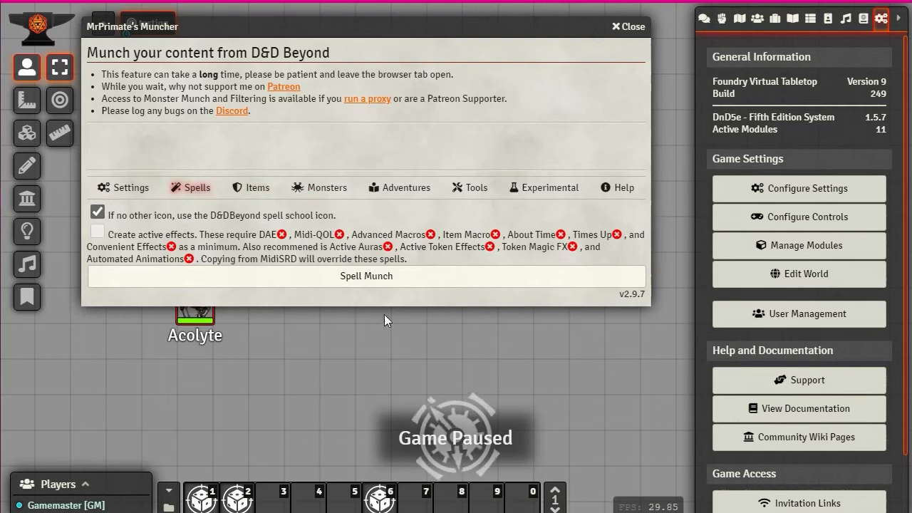
pyautogui.click(356, 276)
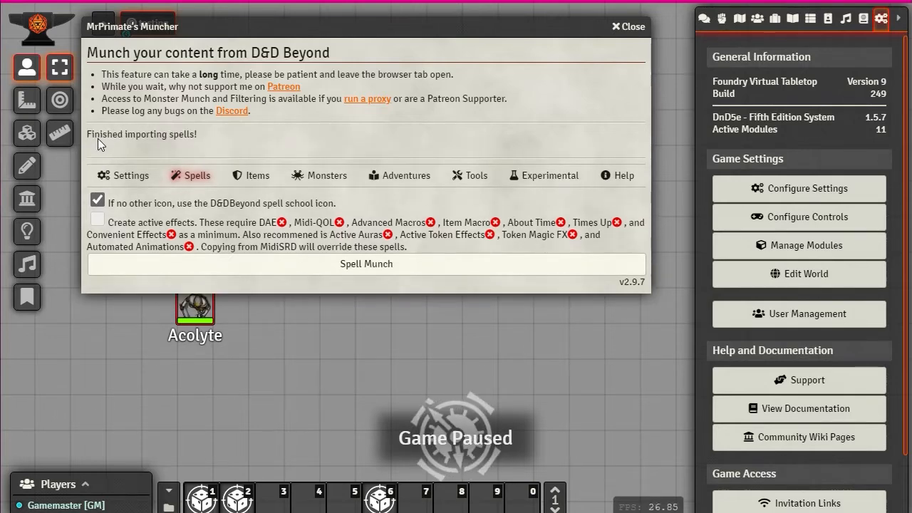
pyautogui.click(258, 178)
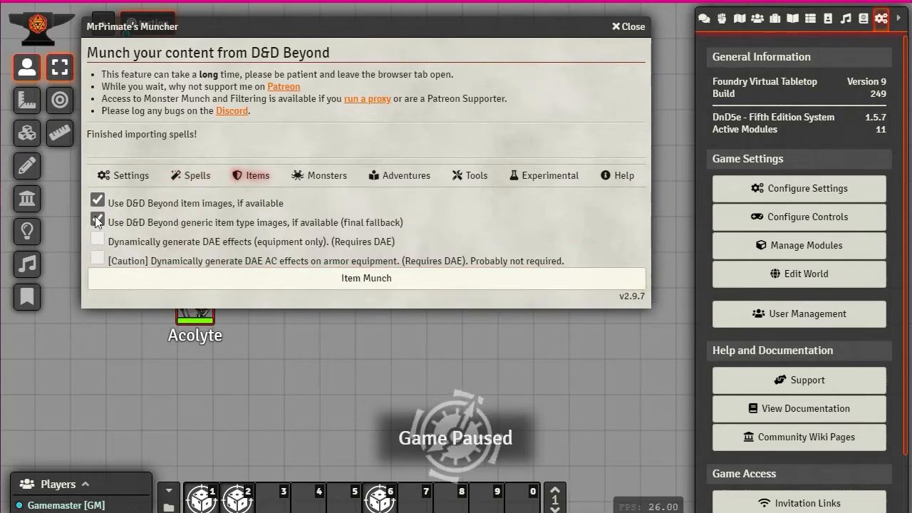
pyautogui.click(374, 278)
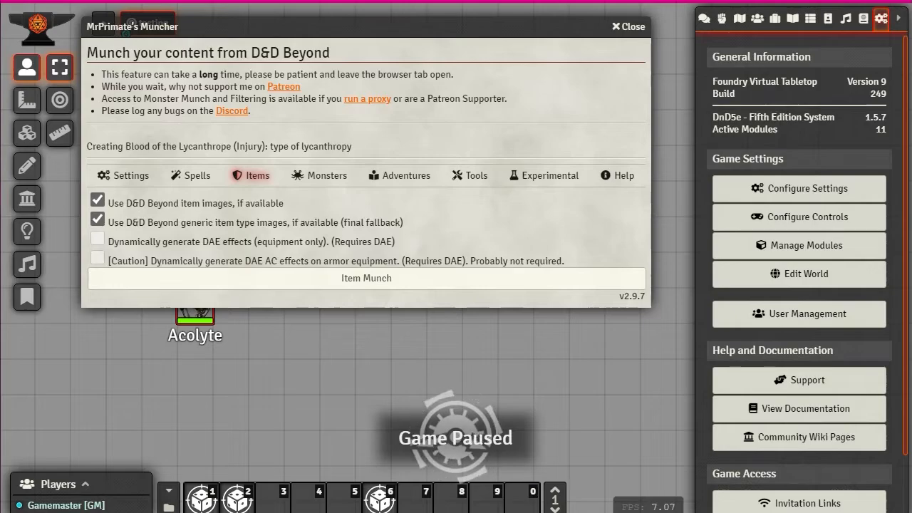
# Switch to the bestiary PDF, examine the Skum Minion, Skum Beast and Skum Hulk stat blocks, and return to Foundry VTT.
pyautogui.moveTo(911, 1); pyautogui.dragTo(477, 1)
pyautogui.scroll(-3, 343, 322)
pyautogui.scroll(6, 344, 322)
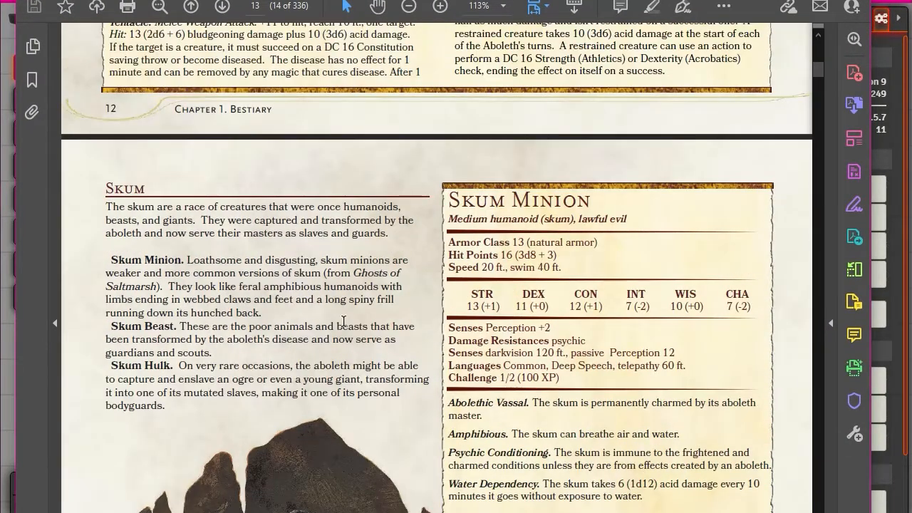
pyautogui.scroll(-5, 344, 322)
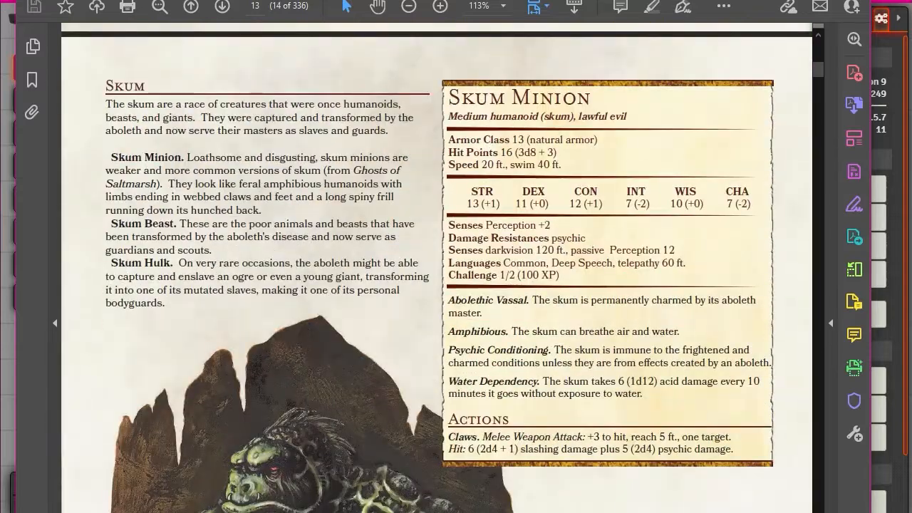
pyautogui.scroll(-3, 300, 144)
pyautogui.scroll(-15, 300, 144)
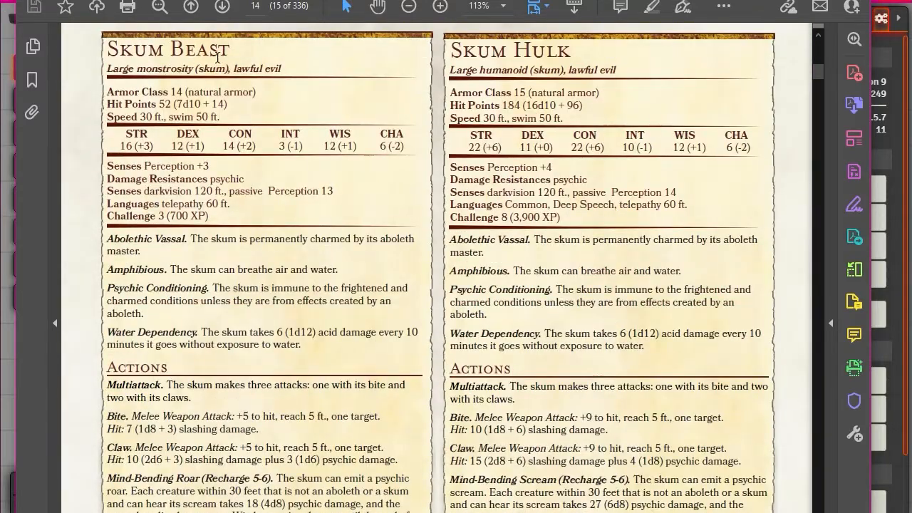
pyautogui.scroll(-1, 748, 228)
pyautogui.scroll(1, 748, 228)
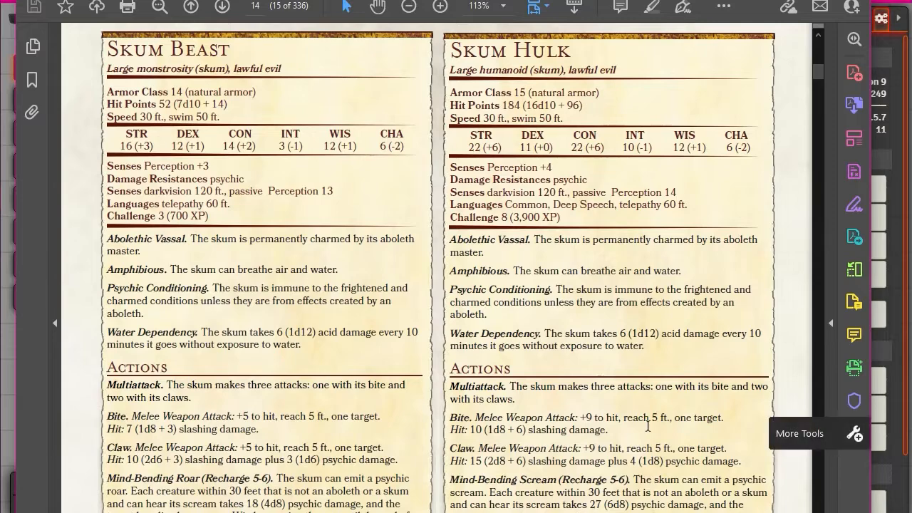
pyautogui.scroll(2, 456, 285)
pyautogui.moveTo(456, 2); pyautogui.dragTo(910, 2)
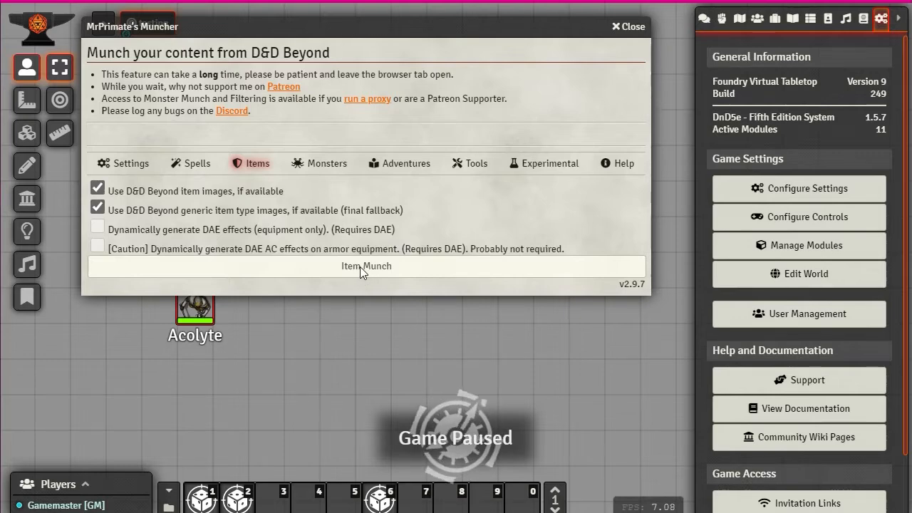
# Run the D&D Beyond item import again, bring up the compendium list, and close the Muncher when the import finishes.
pyautogui.click(320, 268)
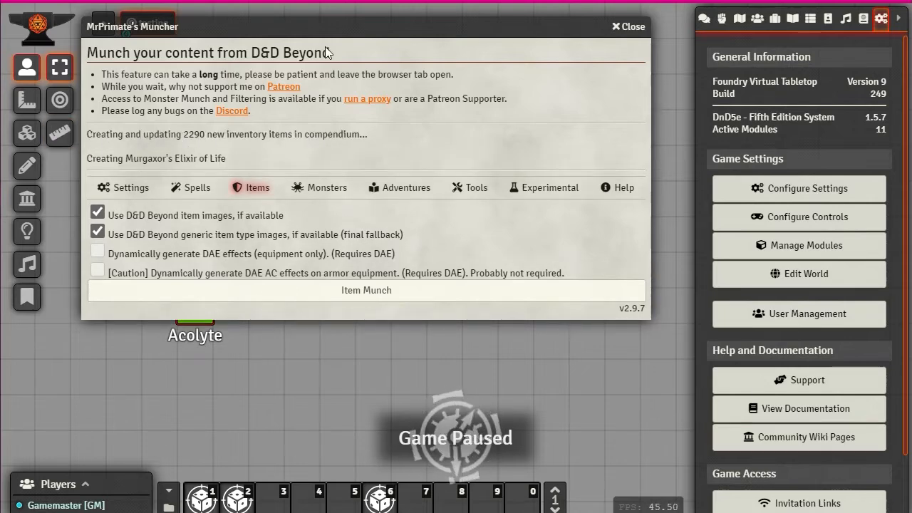
pyautogui.moveTo(336, 27); pyautogui.dragTo(280, 95)
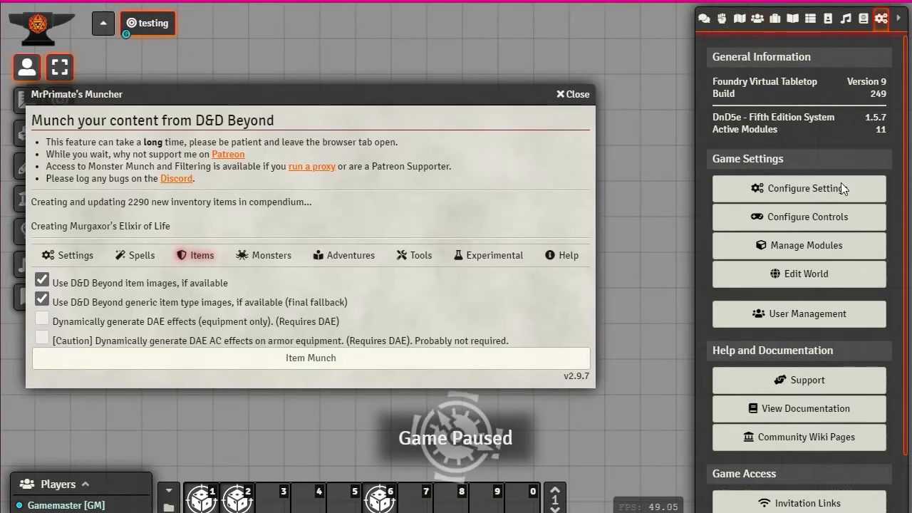
pyautogui.click(863, 19)
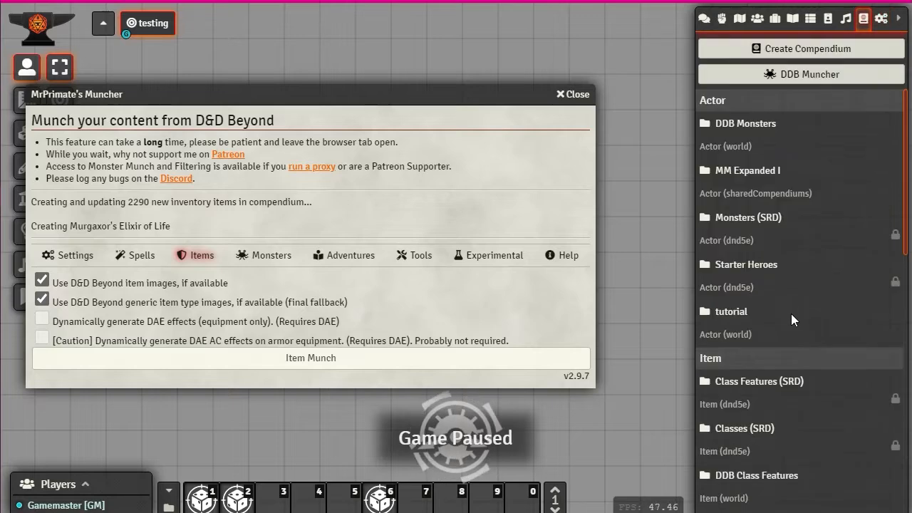
pyautogui.scroll(-4, 787, 251)
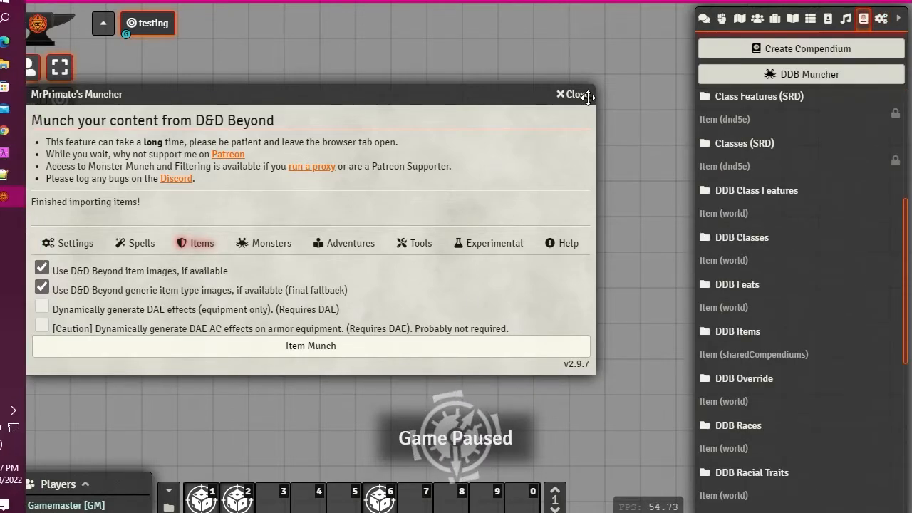
pyautogui.click(578, 95)
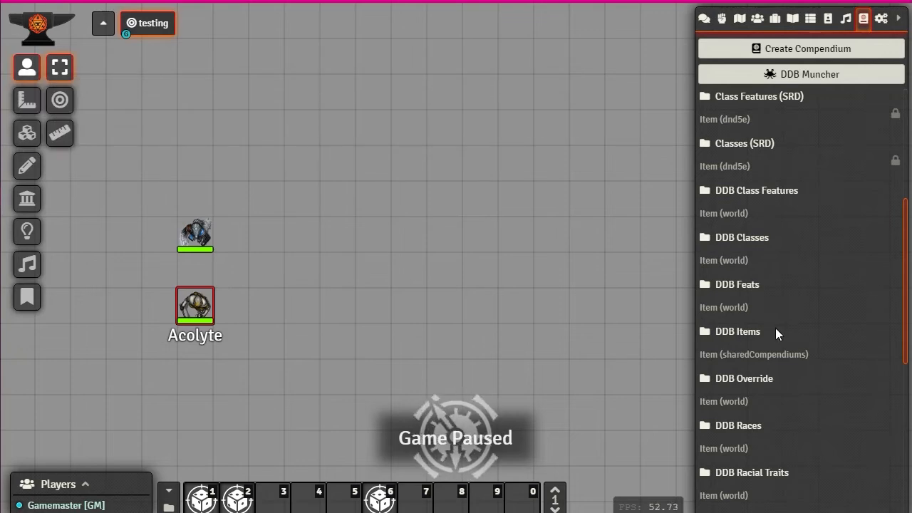
# Open the DDB Items compendium and look through its imported items and their artwork.
pyautogui.scroll(-1, 776, 327)
pyautogui.click(735, 261)
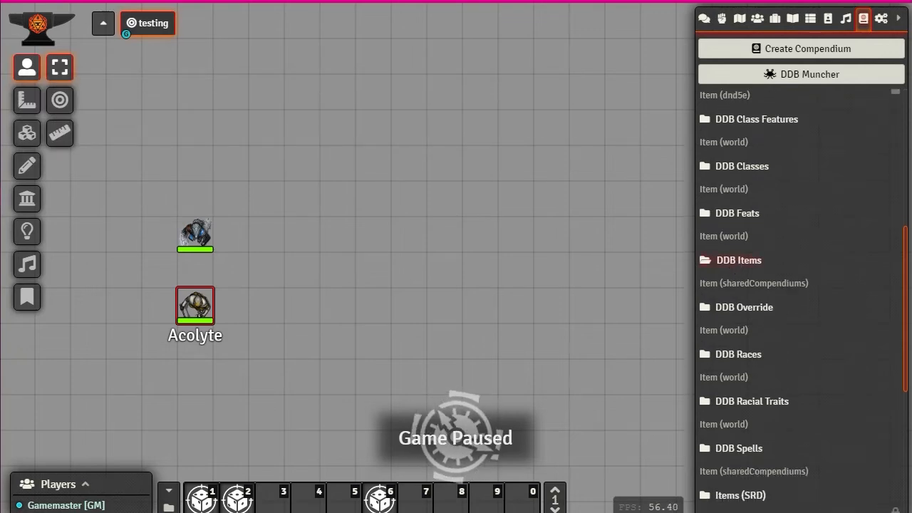
pyautogui.scroll(-10, 207, 206)
pyautogui.scroll(-20, 199, 228)
pyautogui.scroll(-15, 193, 250)
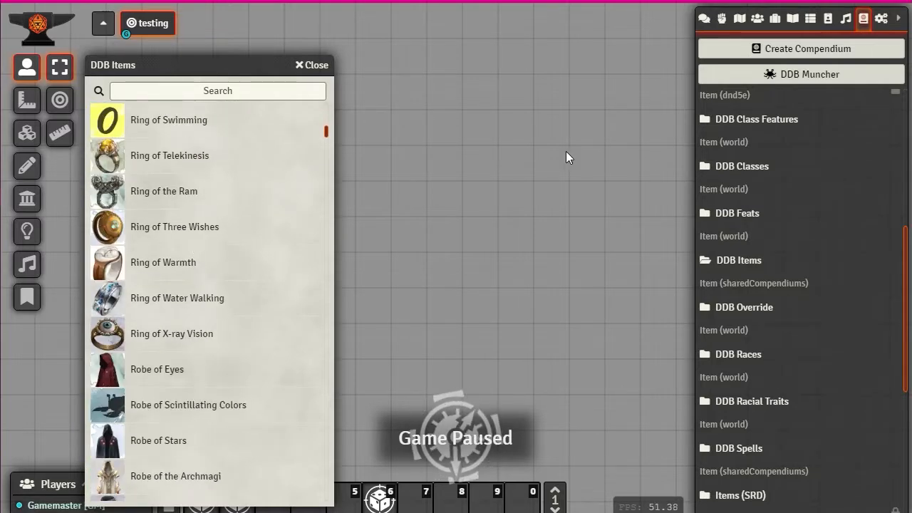
pyautogui.scroll(-8, 170, 218)
pyautogui.scroll(15, 178, 209)
pyautogui.moveTo(327, 136); pyautogui.dragTo(327, 104)
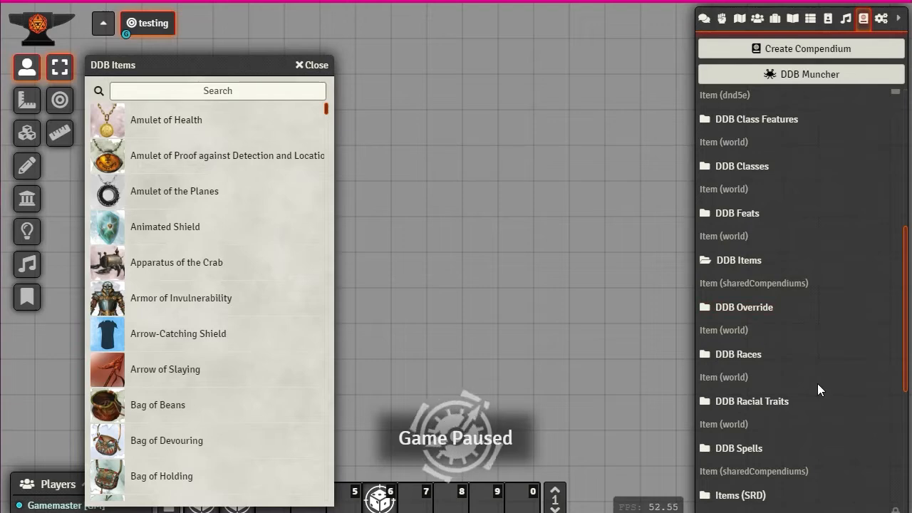
# Compare the Items (SRD) compendium side by side with DDB Items through to the end of both lists, and close both.
pyautogui.scroll(-2, 818, 389)
pyautogui.click(745, 352)
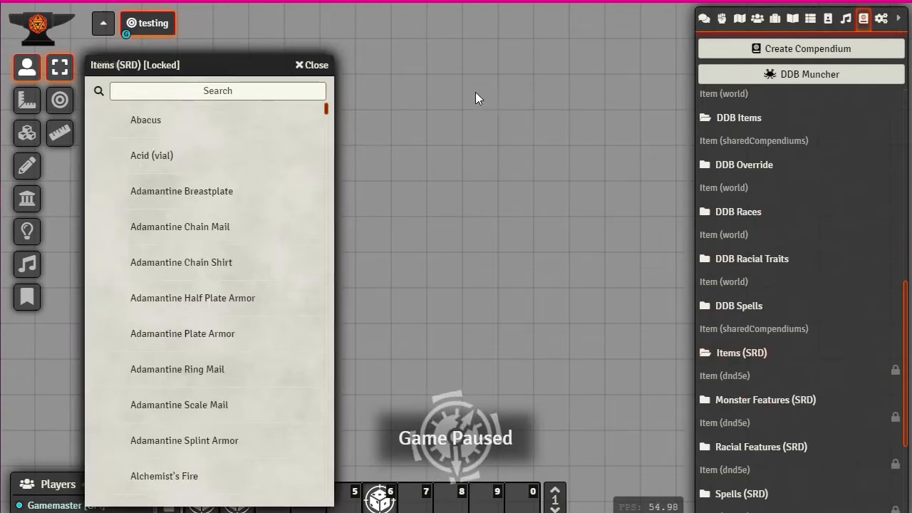
pyautogui.moveTo(195, 65); pyautogui.dragTo(475, 40)
pyautogui.moveTo(187, 67); pyautogui.dragTo(203, 40)
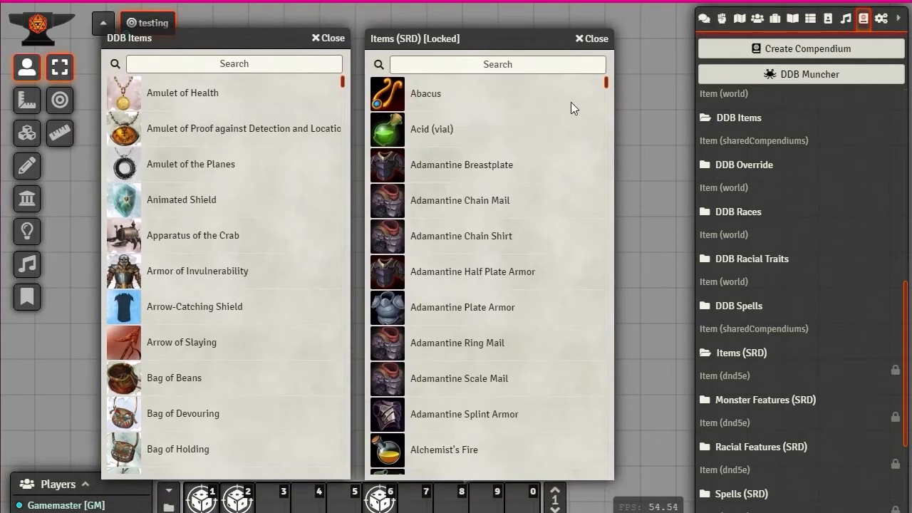
pyautogui.moveTo(607, 83); pyautogui.dragTo(618, 475)
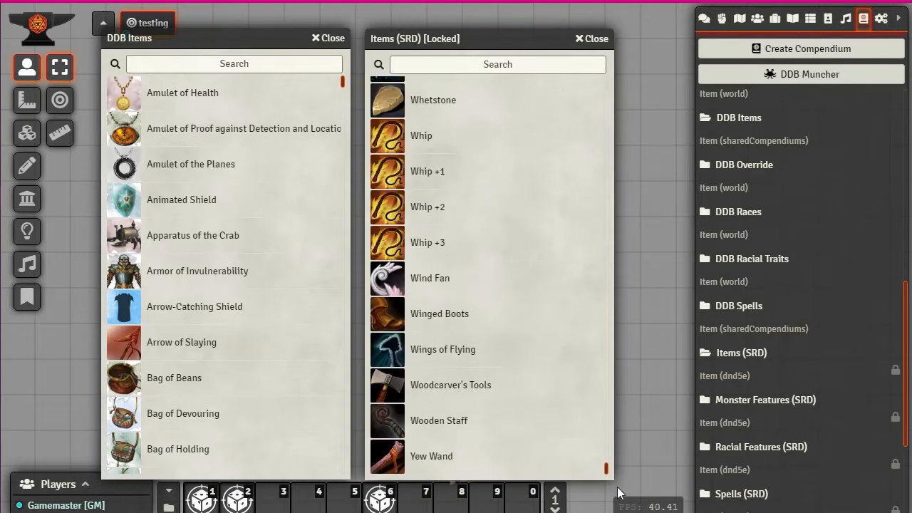
pyautogui.moveTo(341, 80); pyautogui.dragTo(358, 490)
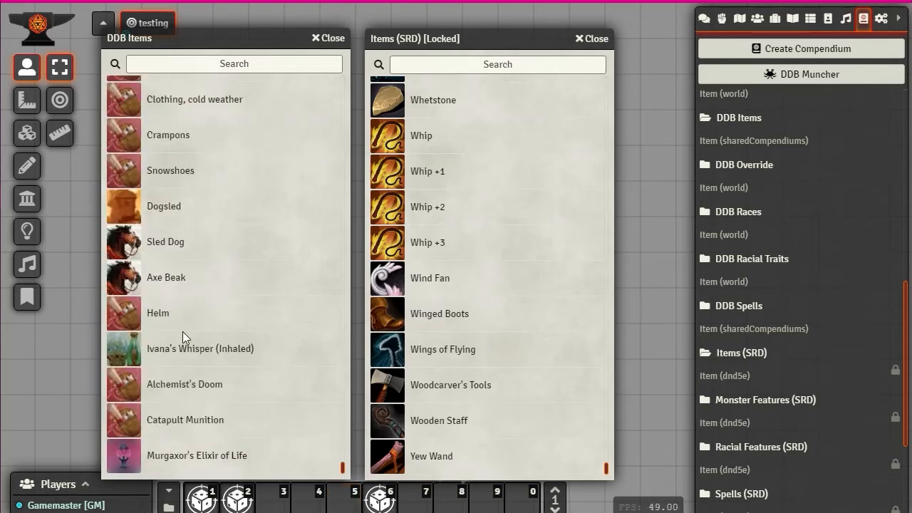
pyautogui.click(592, 38)
pyautogui.click(330, 36)
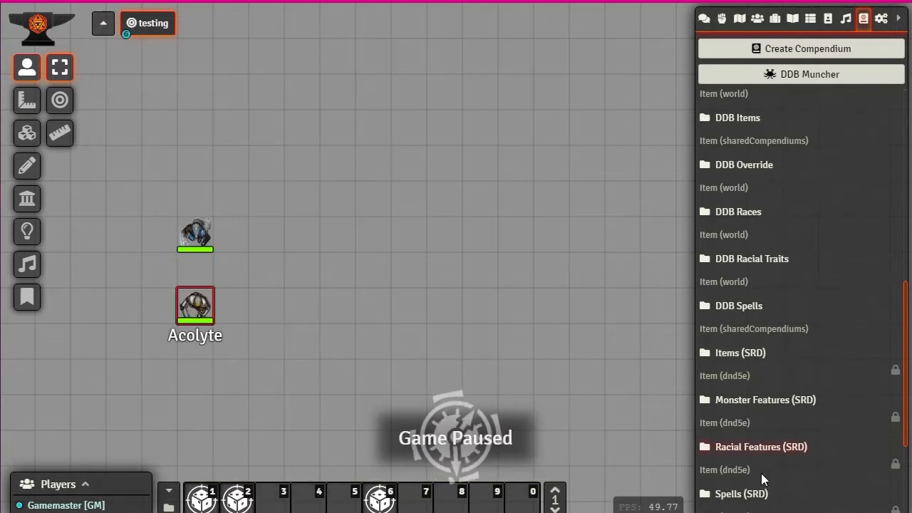
# Open the Spells (SRD) and DDB Spells compendiums and place them side by side.
pyautogui.click(741, 494)
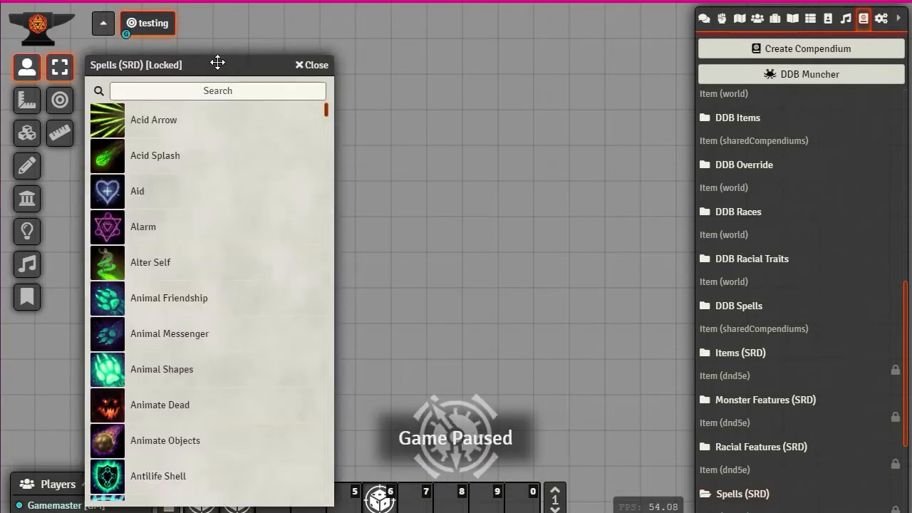
pyautogui.moveTo(206, 69); pyautogui.dragTo(242, 27)
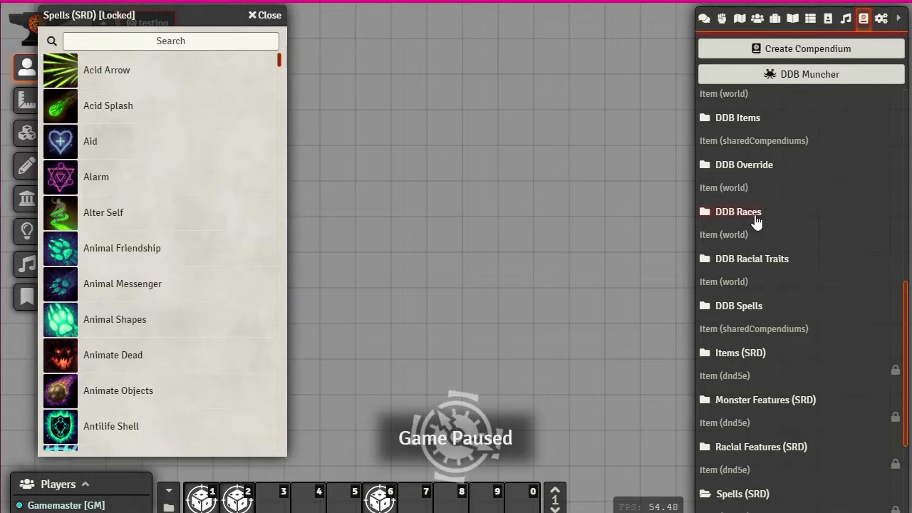
pyautogui.scroll(3, 850, 204)
pyautogui.scroll(1, 794, 175)
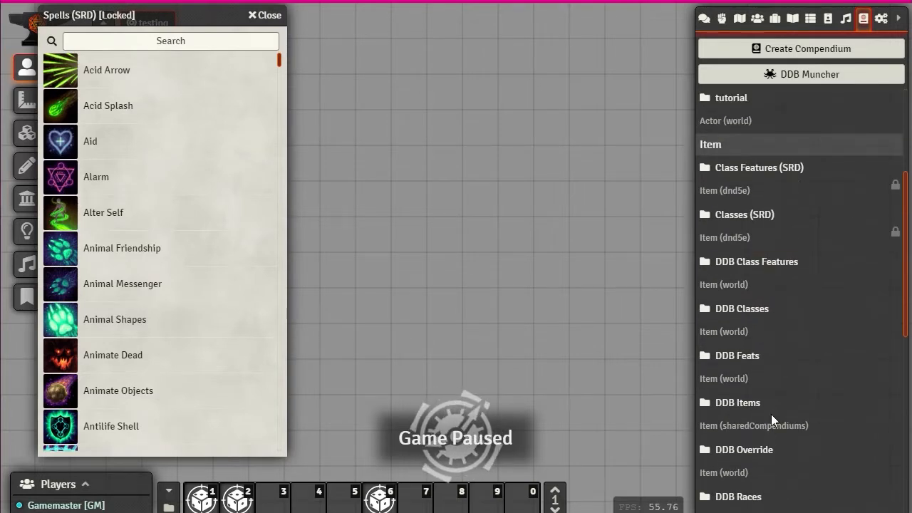
pyautogui.scroll(-3, 835, 423)
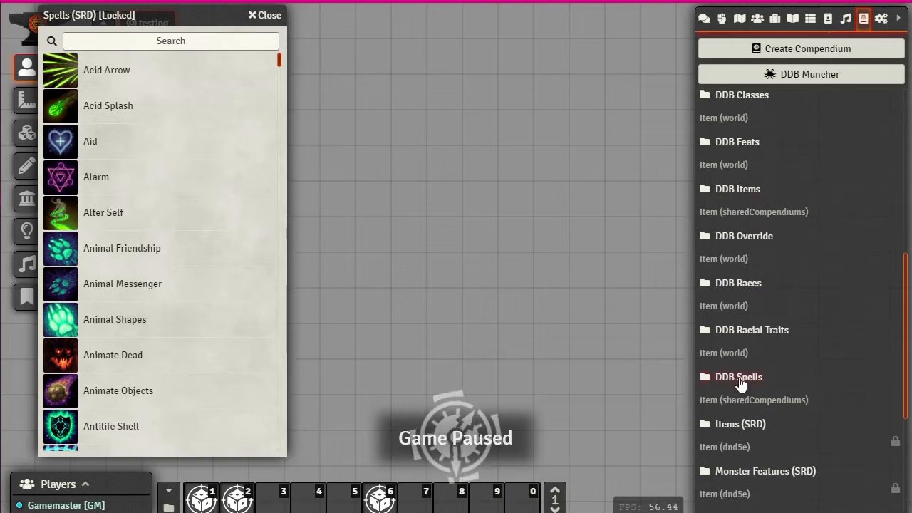
pyautogui.moveTo(179, 71); pyautogui.dragTo(408, 29)
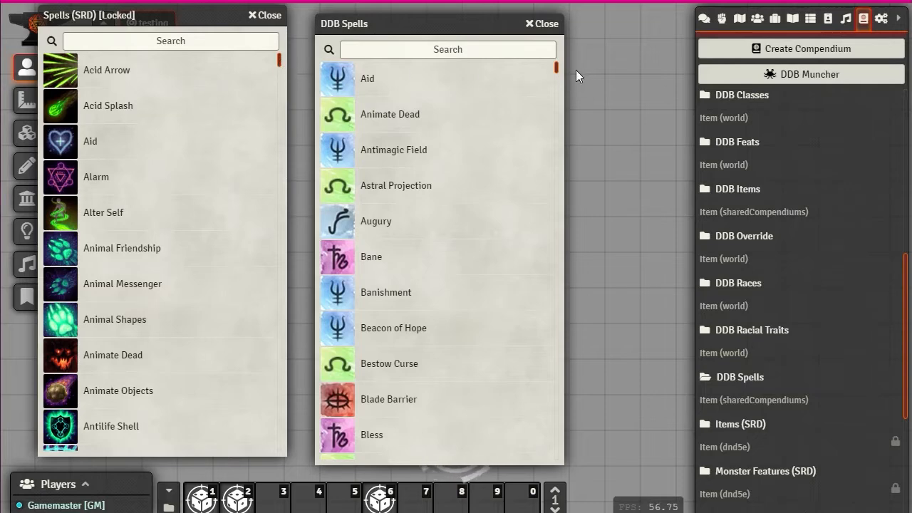
# Look through the DDB Spells list, search it for "acid" to compare icons with the SRD spells, and close both compendiums.
pyautogui.moveTo(556, 65); pyautogui.dragTo(555, 9)
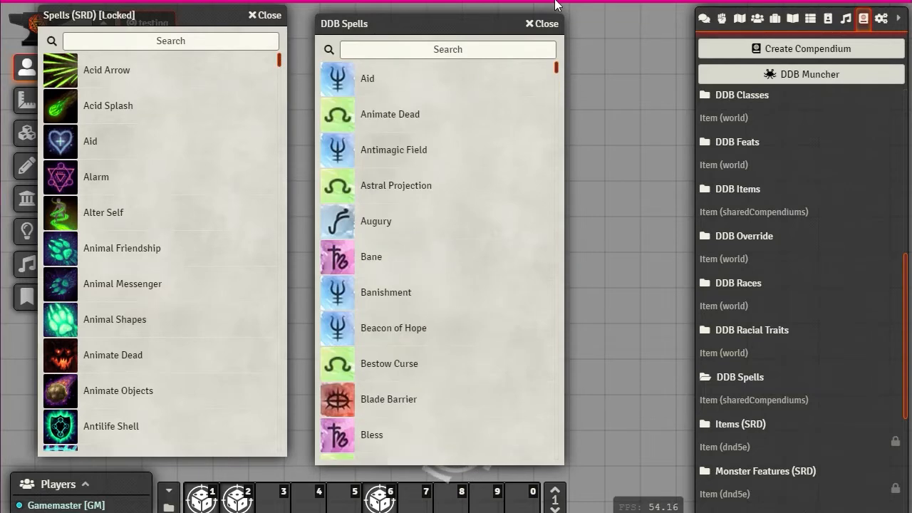
pyautogui.scroll(-5, 406, 235)
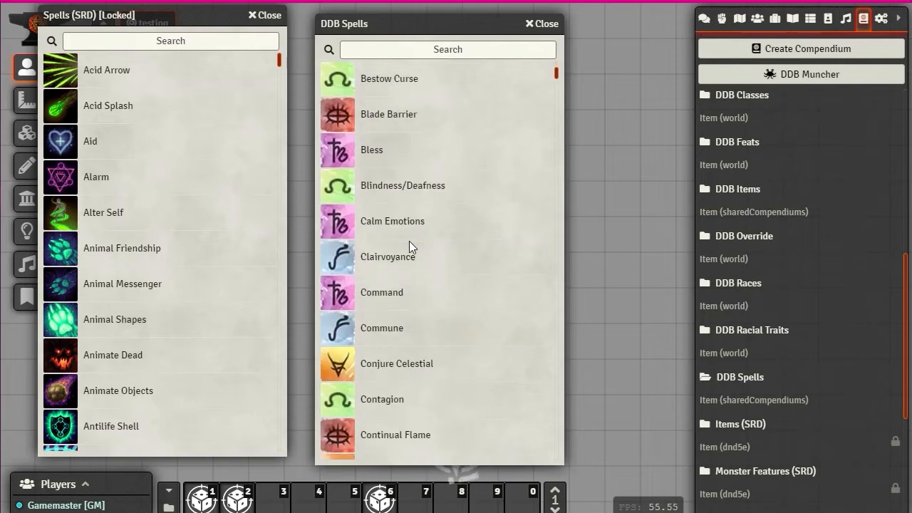
pyautogui.scroll(-3, 410, 243)
pyautogui.scroll(8, 410, 243)
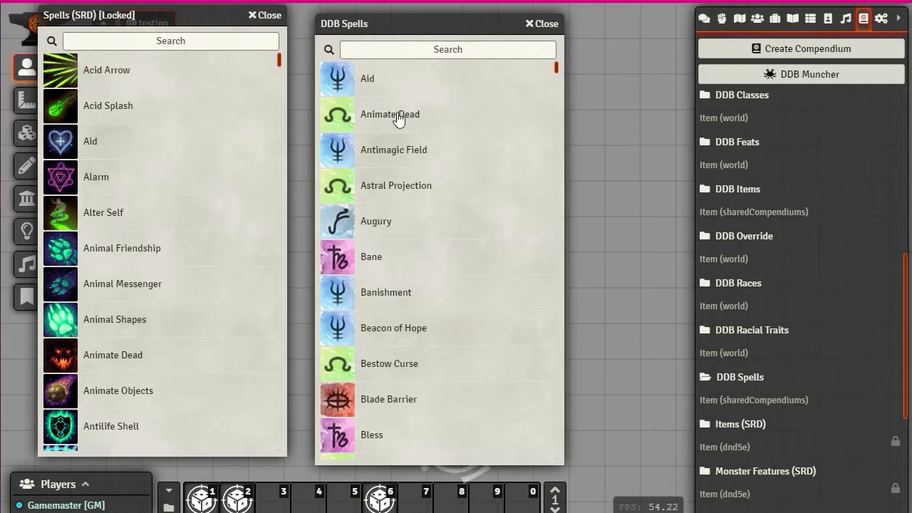
pyautogui.click(442, 52)
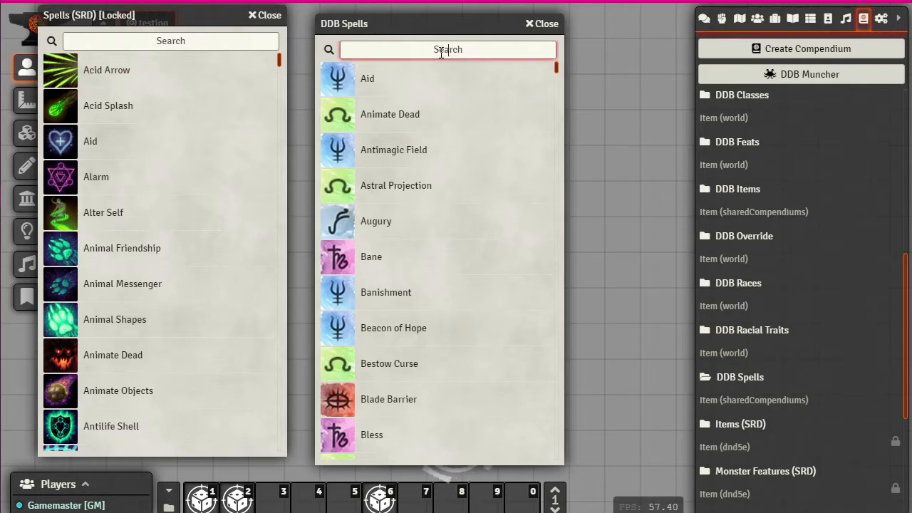
pyautogui.write('acid')
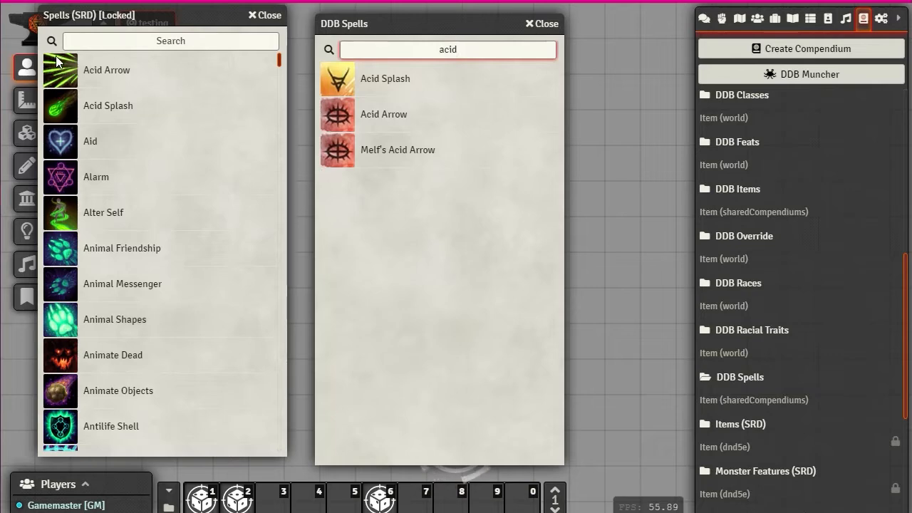
pyautogui.click(546, 24)
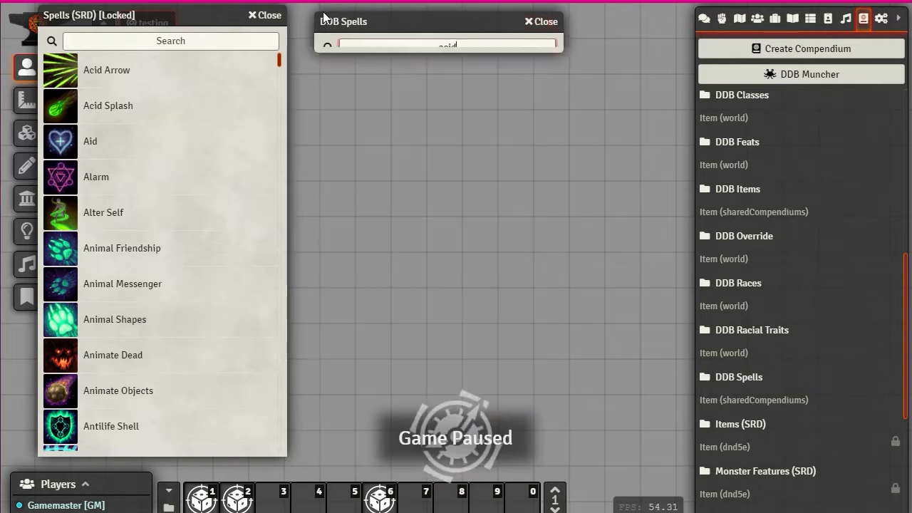
pyautogui.click(274, 22)
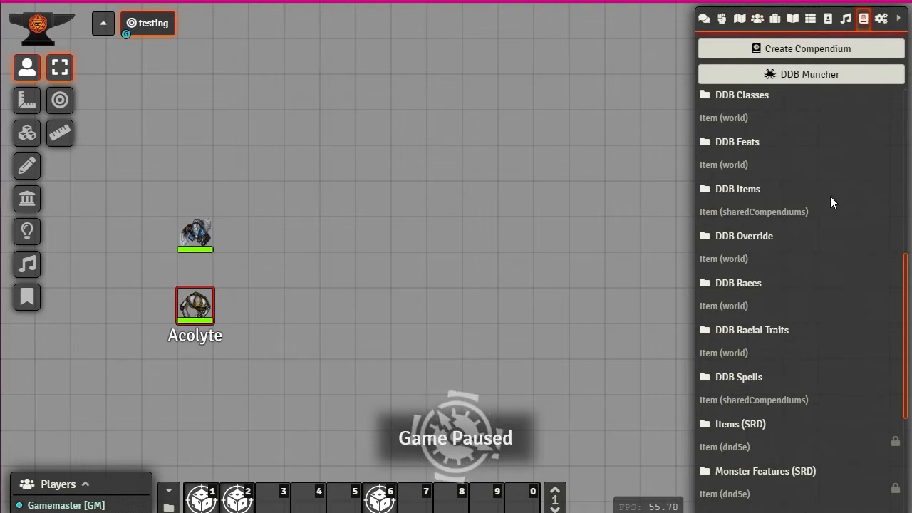
# Switch to File Explorer, view the portrait and token images in sharedCompendiums/packs/mme1, and return to Foundry VTT's actor list.
pyautogui.click(758, 22)
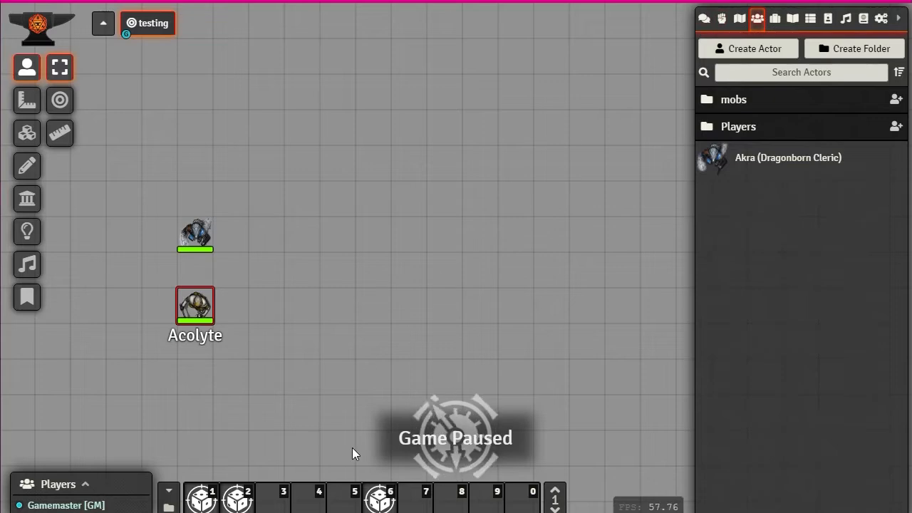
pyautogui.moveTo(13, 238)
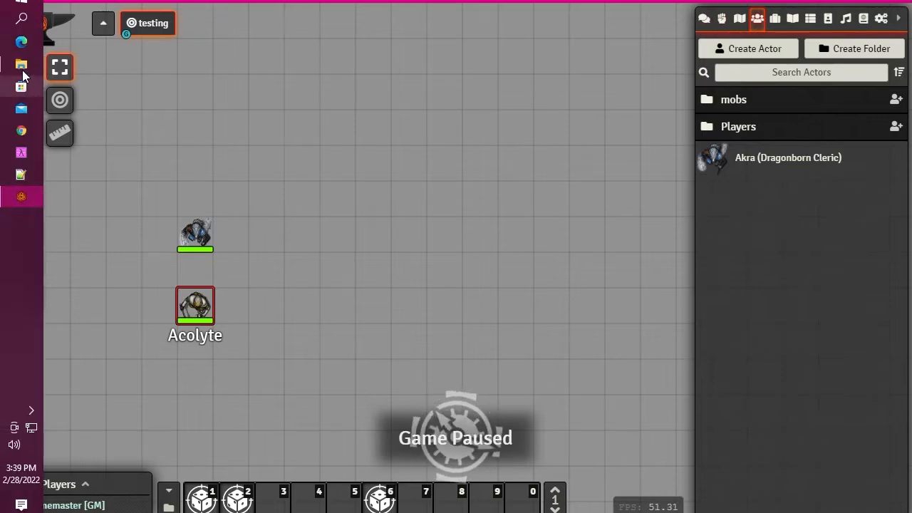
pyautogui.click(20, 65)
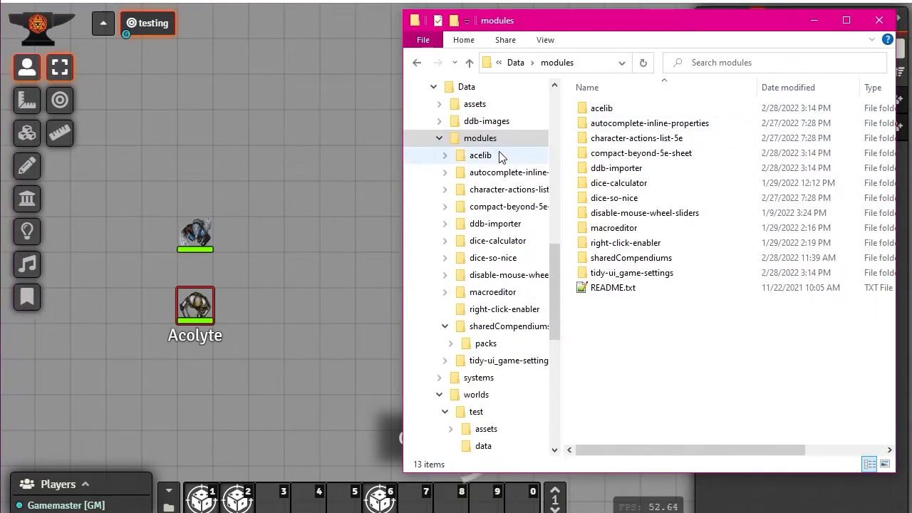
pyautogui.click(618, 260)
pyautogui.doubleClick(609, 262)
pyautogui.doubleClick(602, 109)
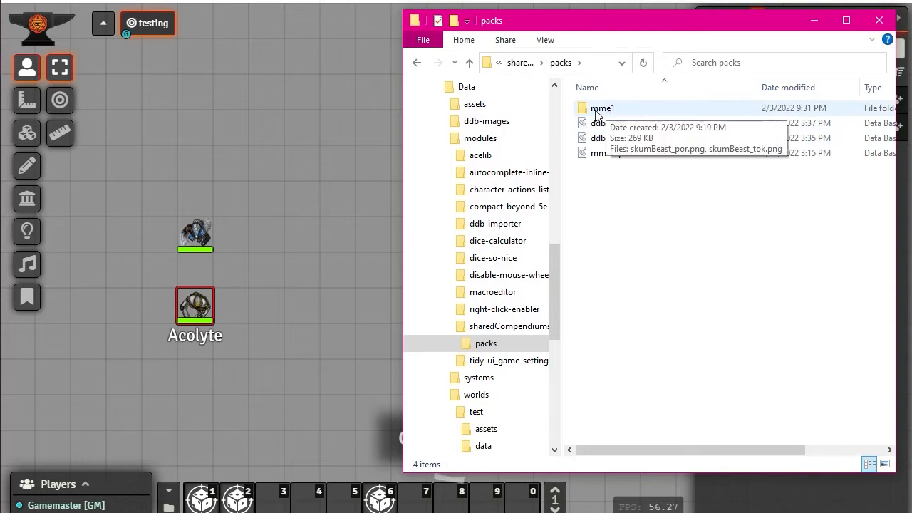
pyautogui.doubleClick(595, 110)
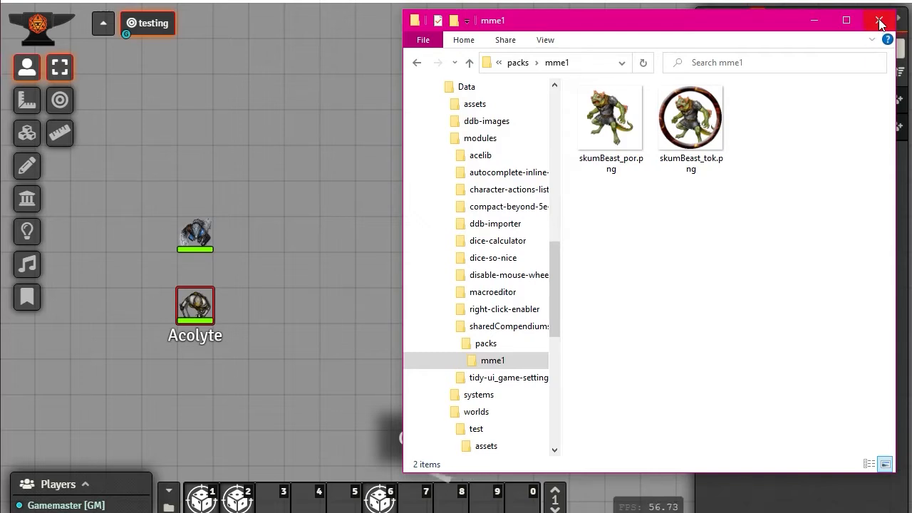
pyautogui.click(814, 20)
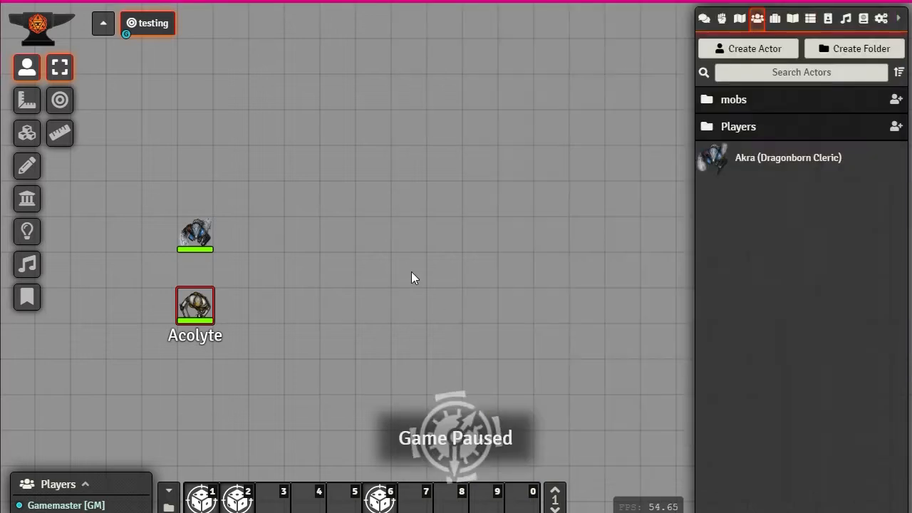
# Create a Non-Player Character actor named "Skum Beast" and reposition its sheet on the screen.
pyautogui.click(751, 46)
pyautogui.moveTo(527, 55); pyautogui.dragTo(414, 33)
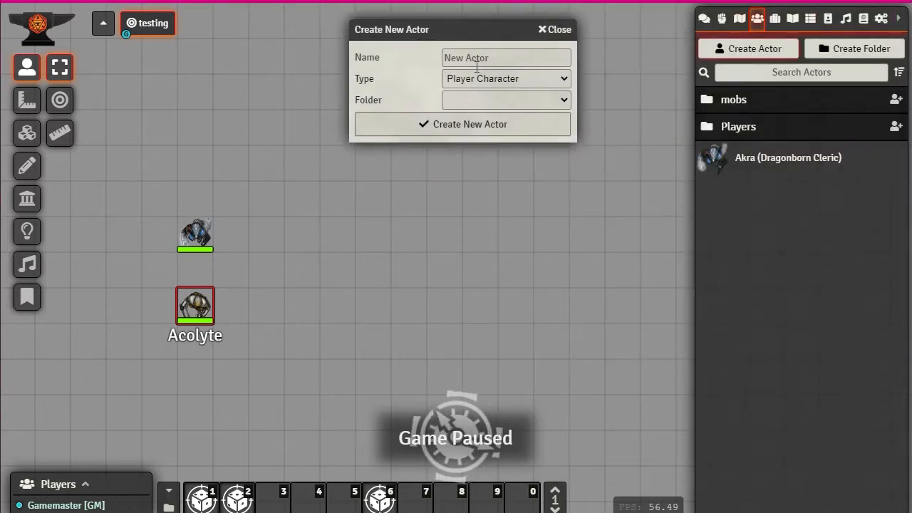
pyautogui.click(468, 58)
pyautogui.write('Skum Beast')
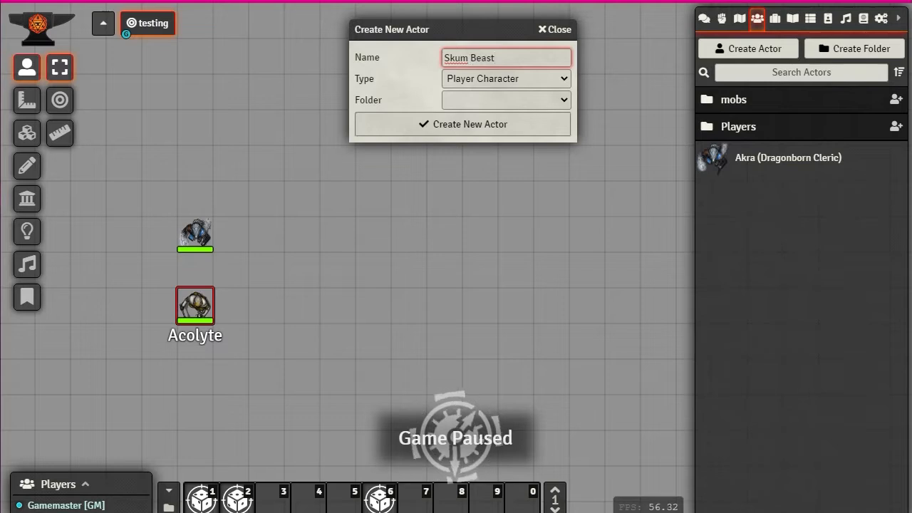
pyautogui.click(477, 80)
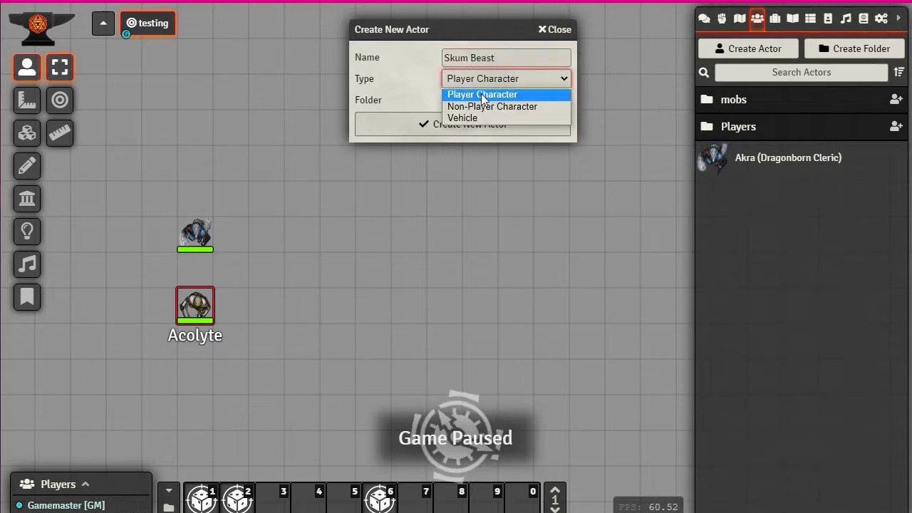
pyautogui.click(484, 106)
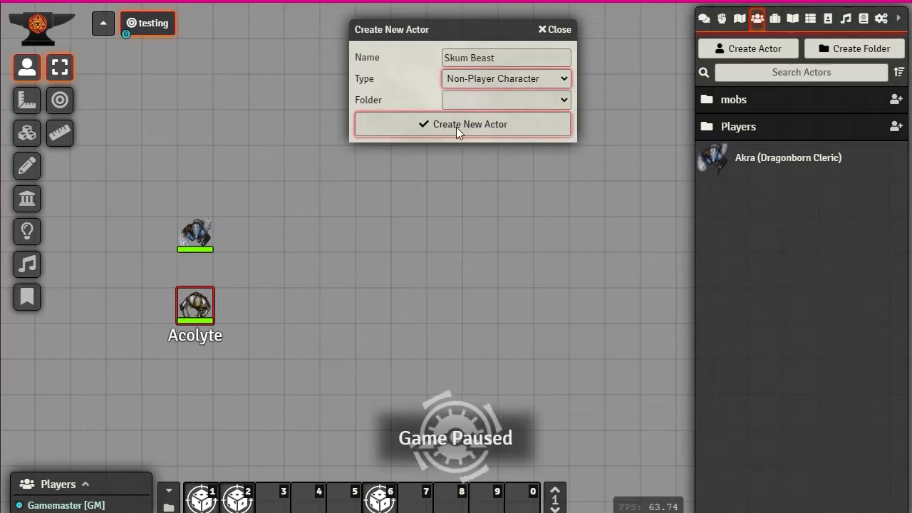
pyautogui.click(425, 131)
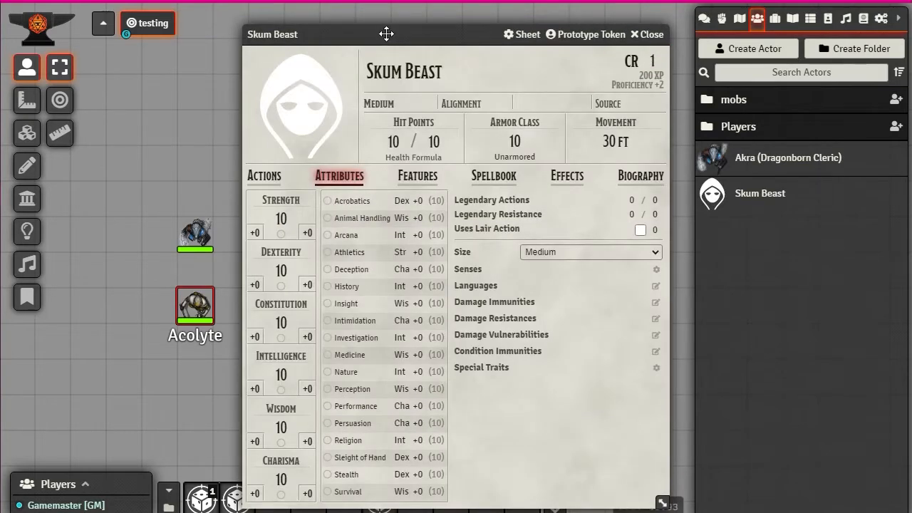
pyautogui.moveTo(386, 34)
pyautogui.mouseDown()
pyautogui.moveTo(385, 22)
pyautogui.moveTo(371, 19)
pyautogui.moveTo(371, 27)
pyautogui.mouseUp()
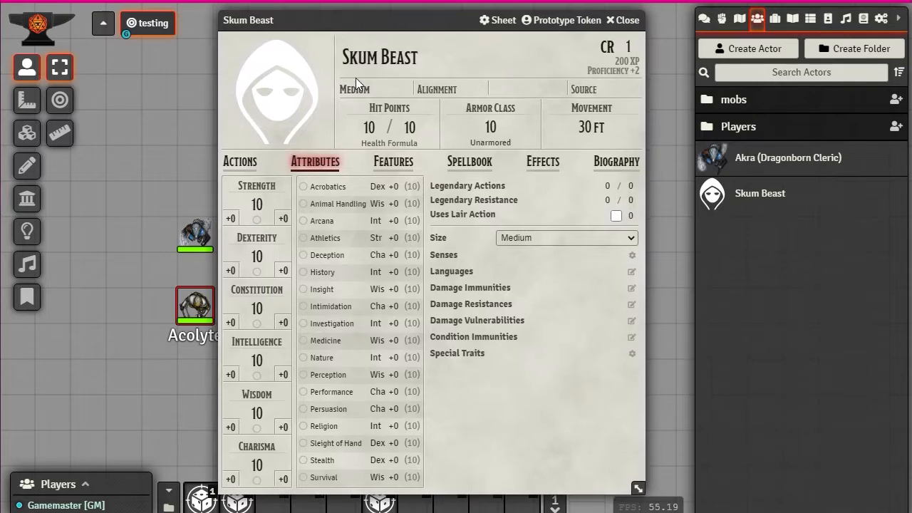
# Set the Skum Beast's portrait to skumBeast_por.png from modules/sharedCompendiums/packs/mme1.
pyautogui.click(260, 81)
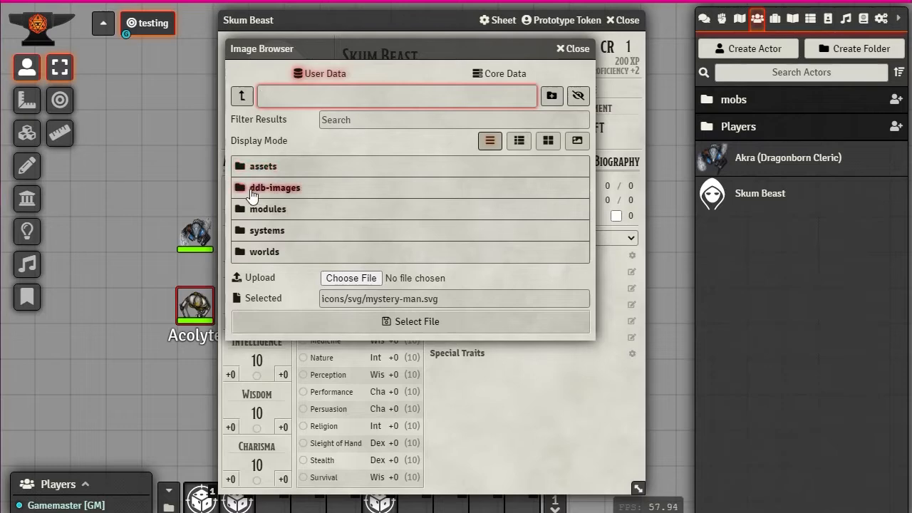
pyautogui.click(259, 168)
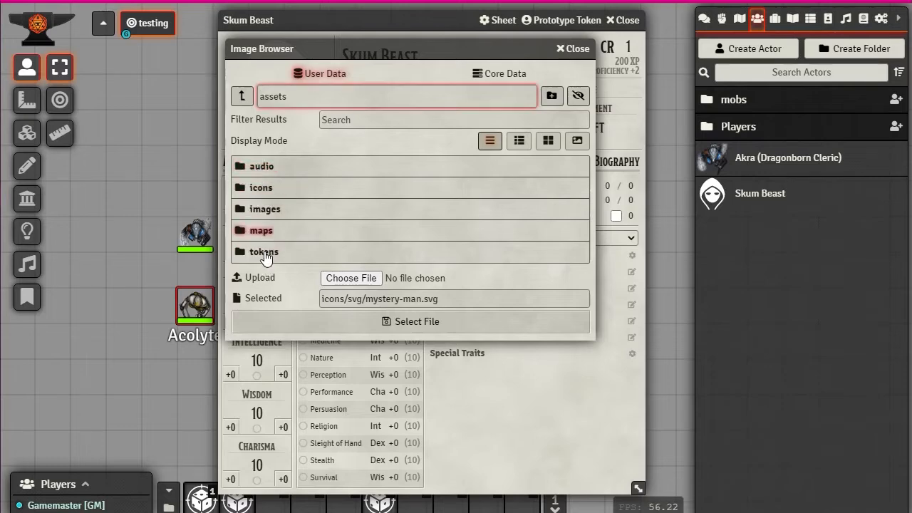
pyautogui.click(262, 254)
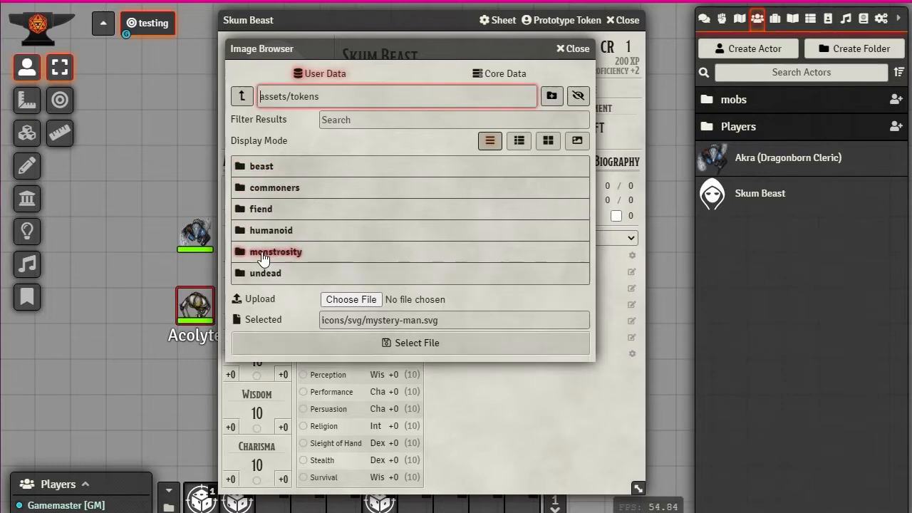
pyautogui.click(245, 97)
pyautogui.click(244, 95)
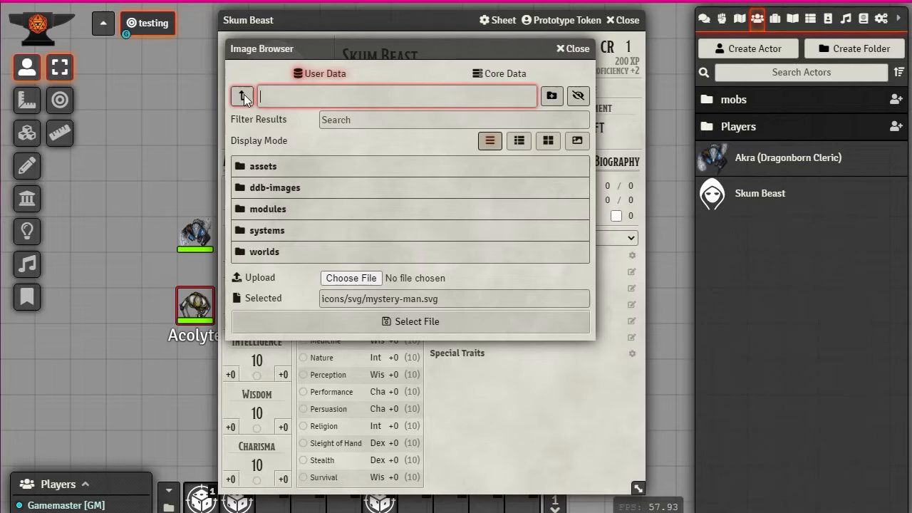
pyautogui.click(268, 211)
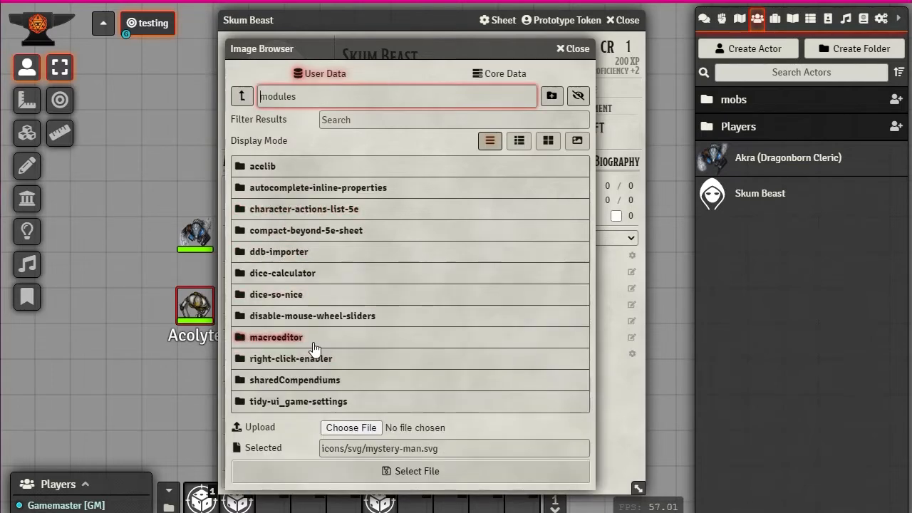
pyautogui.click(300, 381)
pyautogui.click(251, 170)
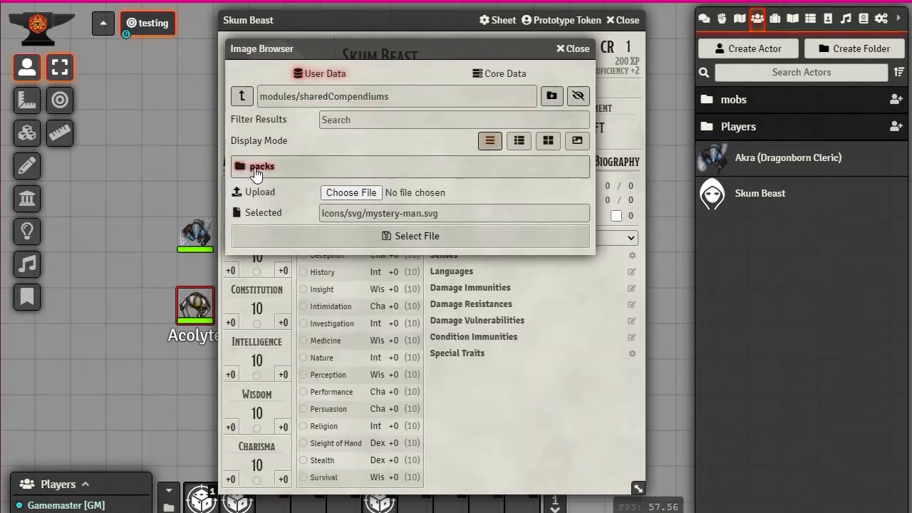
pyautogui.click(250, 171)
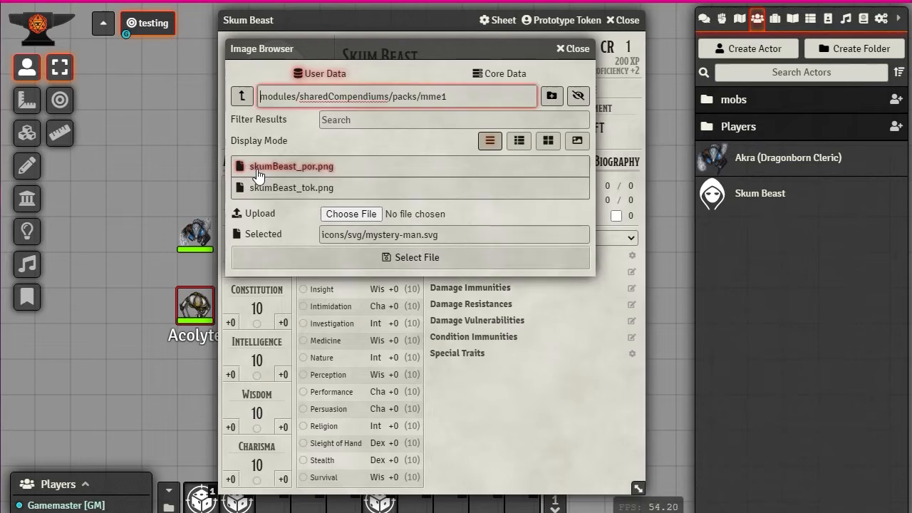
pyautogui.click(295, 169)
pyautogui.click(389, 263)
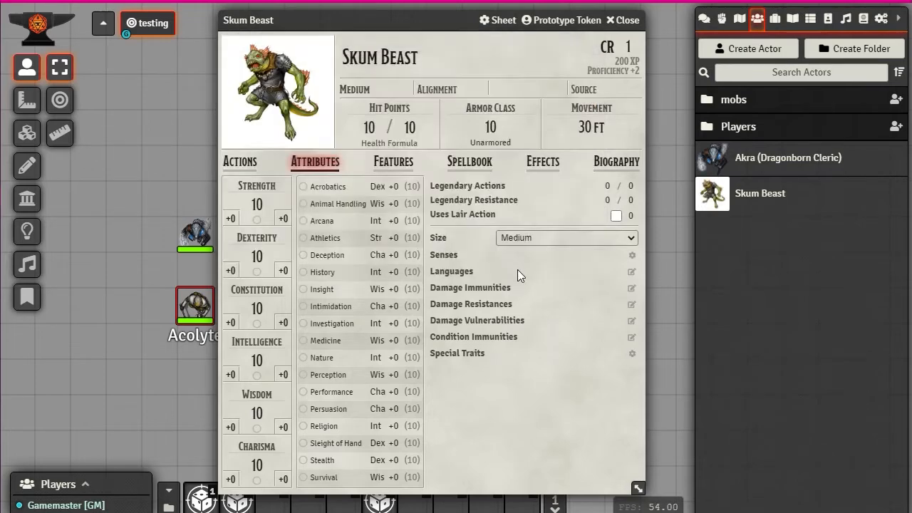
# Set the Skum Beast's prototype token image to skumBeast_tok.png and update the token.
pyautogui.click(558, 20)
pyautogui.click(116, 54)
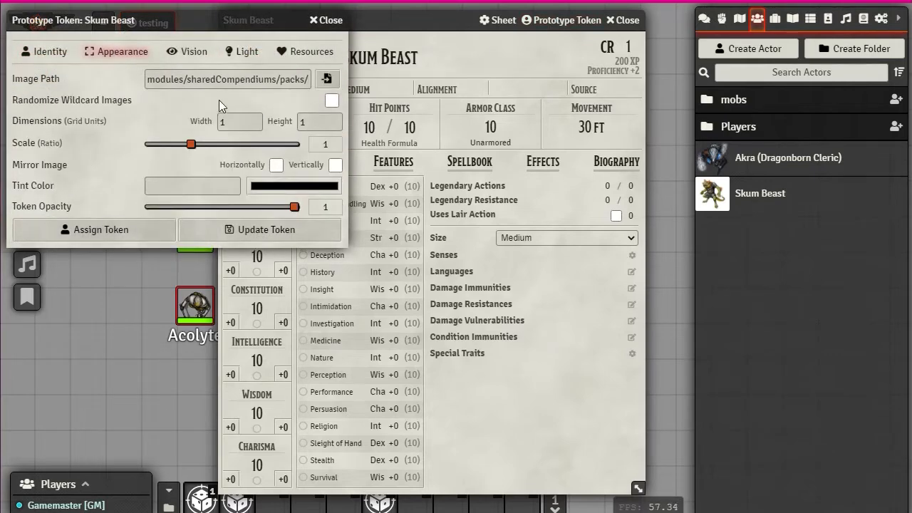
pyautogui.click(329, 78)
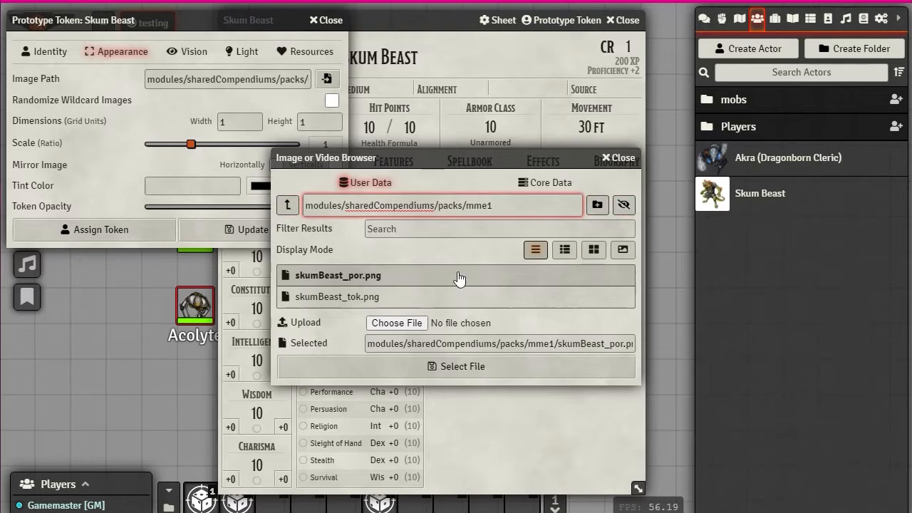
pyautogui.click(333, 298)
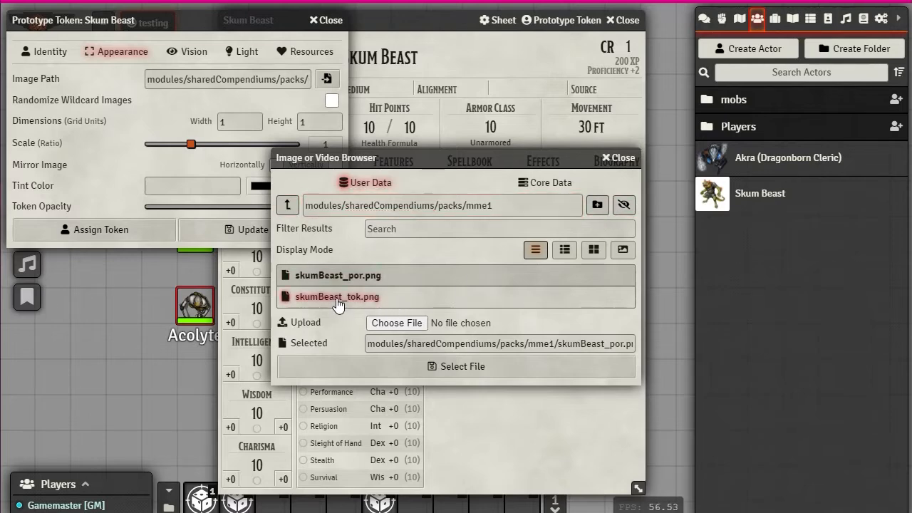
pyautogui.click(447, 370)
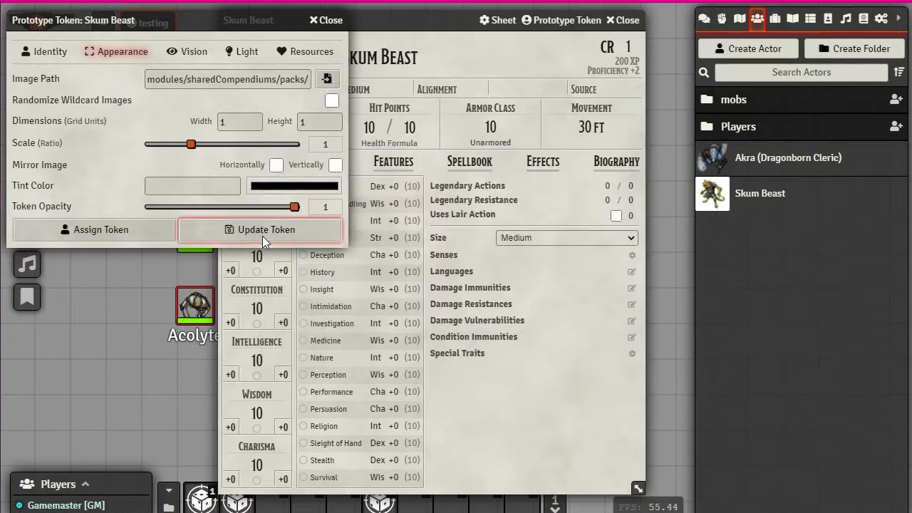
pyautogui.click(262, 236)
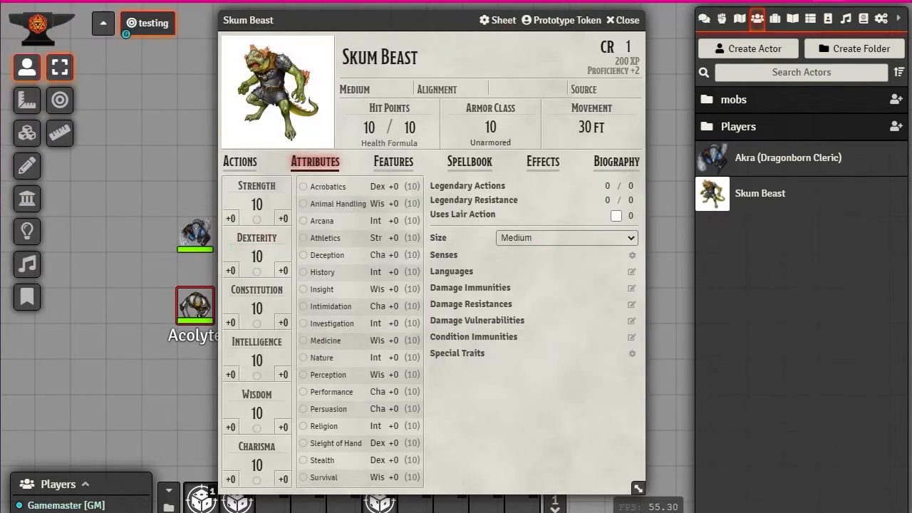
# Set the Skum Beast's current and maximum hit points to 52 and its health formula to 7d10 + 14.
pyautogui.click(377, 128)
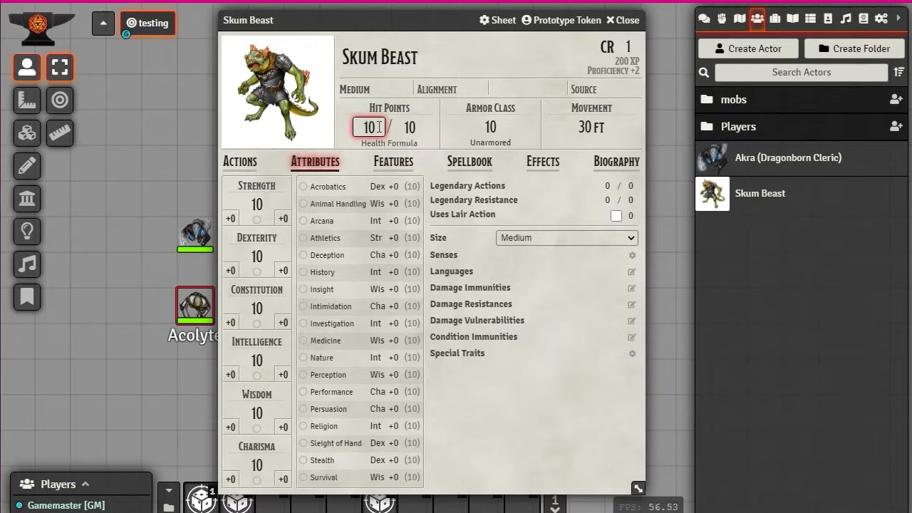
pyautogui.moveTo(379, 127); pyautogui.dragTo(367, 127)
pyautogui.write('52')
pyautogui.click(419, 127)
pyautogui.write('52')
pyautogui.click(384, 142)
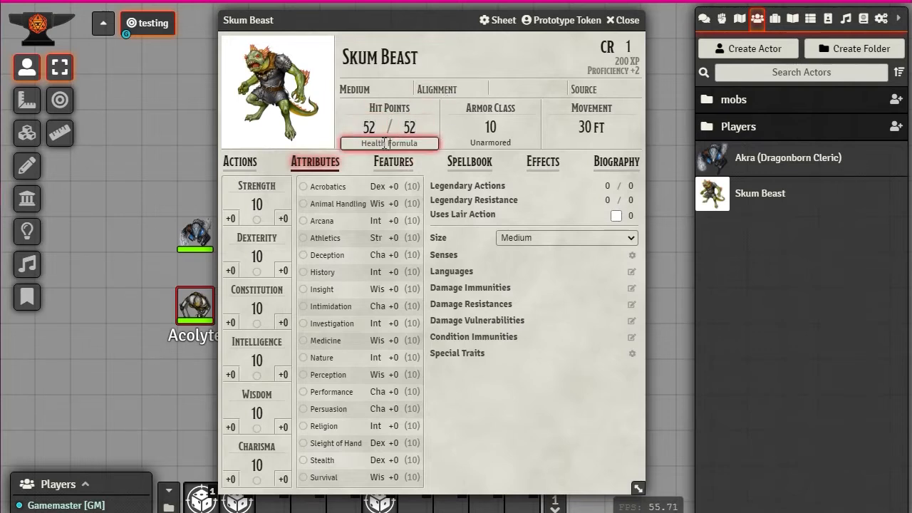
pyautogui.write('7d10 + 14')
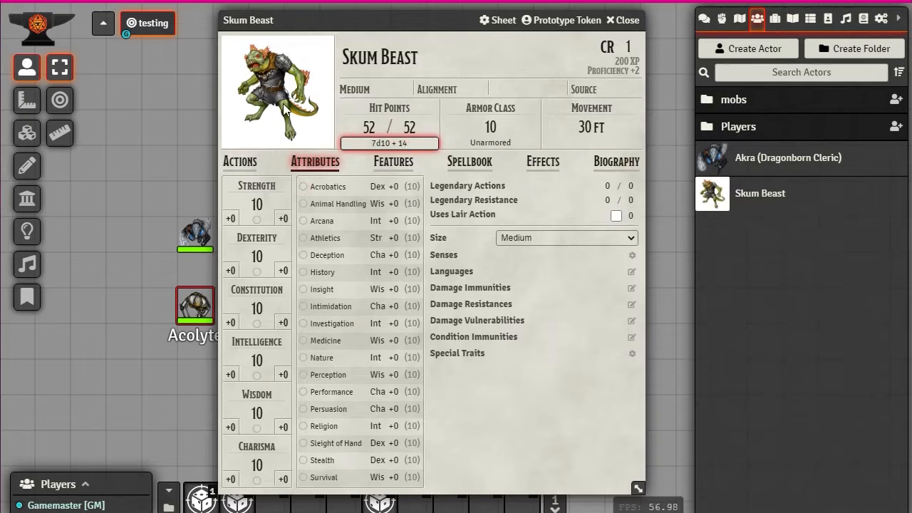
pyautogui.click(370, 126)
# Configure the Skum Beast's armor class as Natural Armor with a value of 14.
pyautogui.moveTo(493, 132)
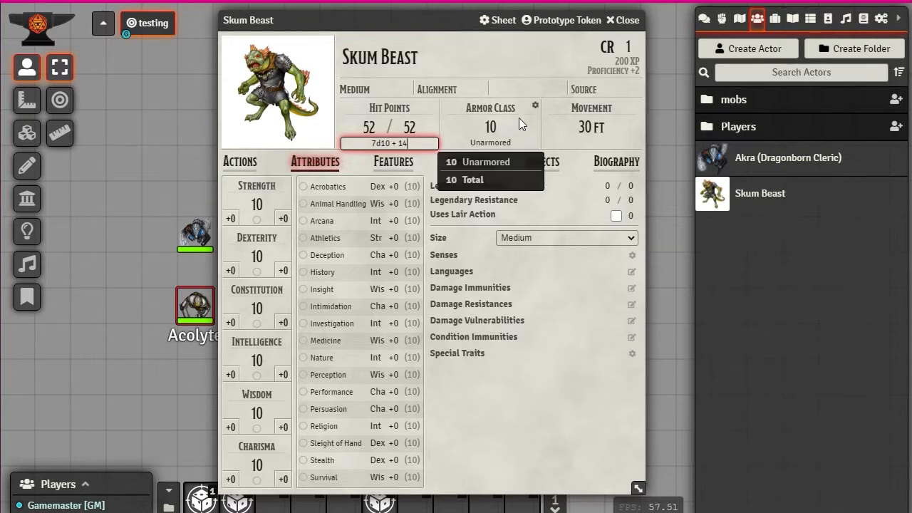
pyautogui.click(537, 107)
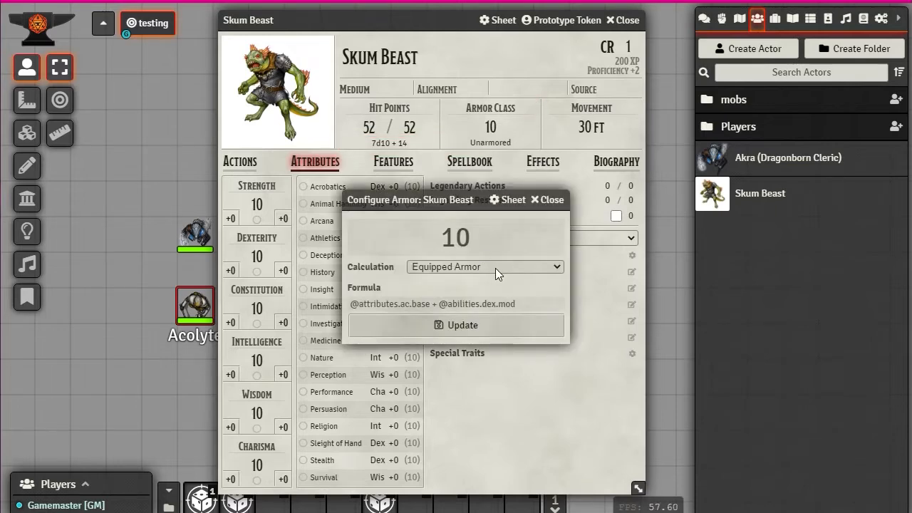
pyautogui.click(495, 268)
pyautogui.click(441, 291)
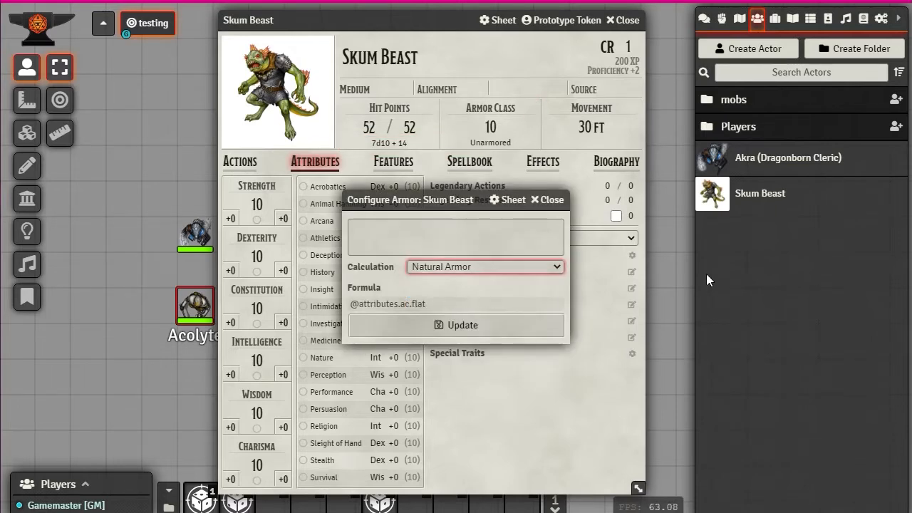
pyautogui.click(454, 241)
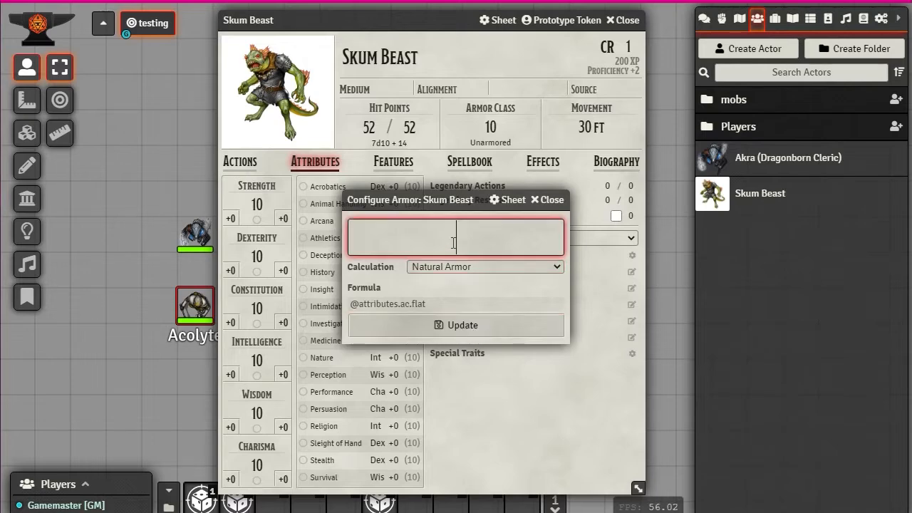
pyautogui.write('14')
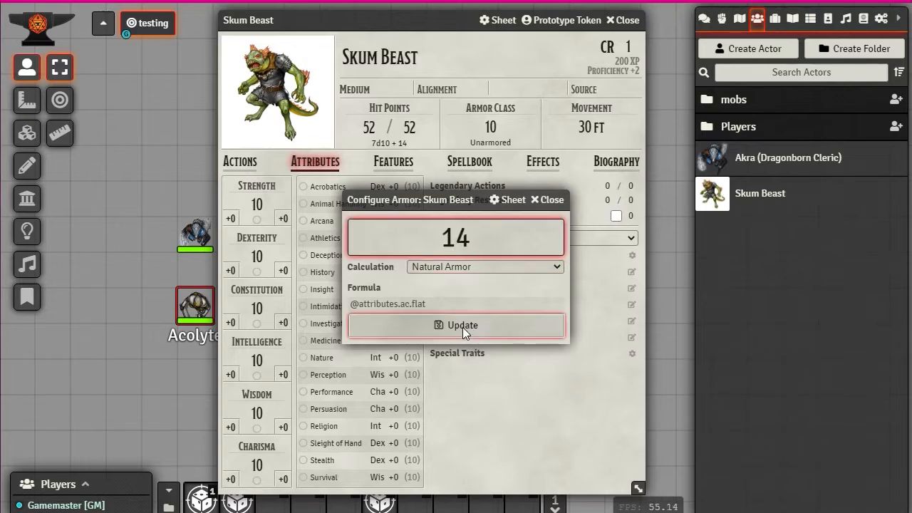
pyautogui.click(459, 327)
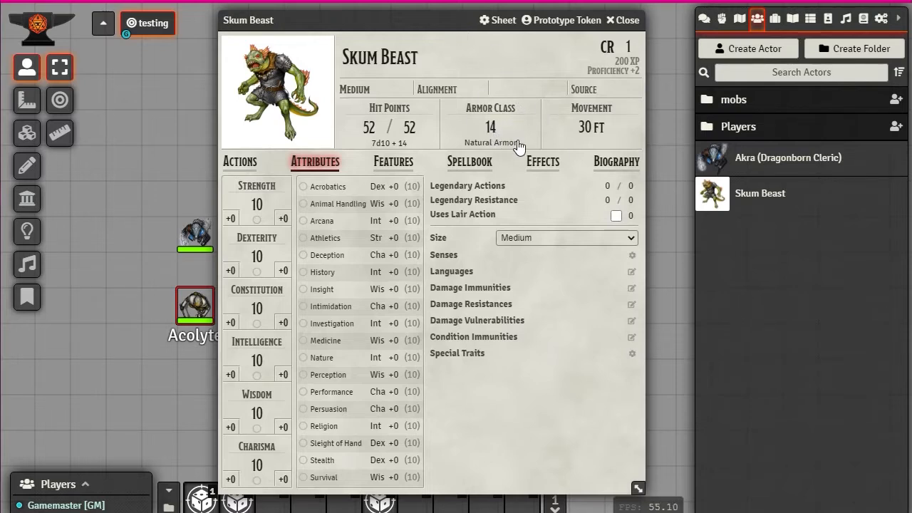
# Review the calculation options available for the Skum Beast's armor class.
pyautogui.click(535, 107)
pyautogui.click(482, 266)
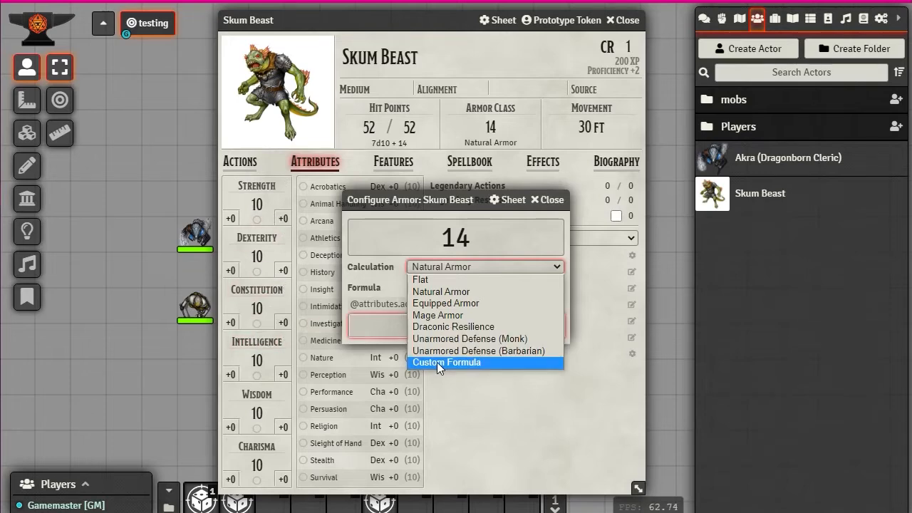
pyautogui.click(534, 428)
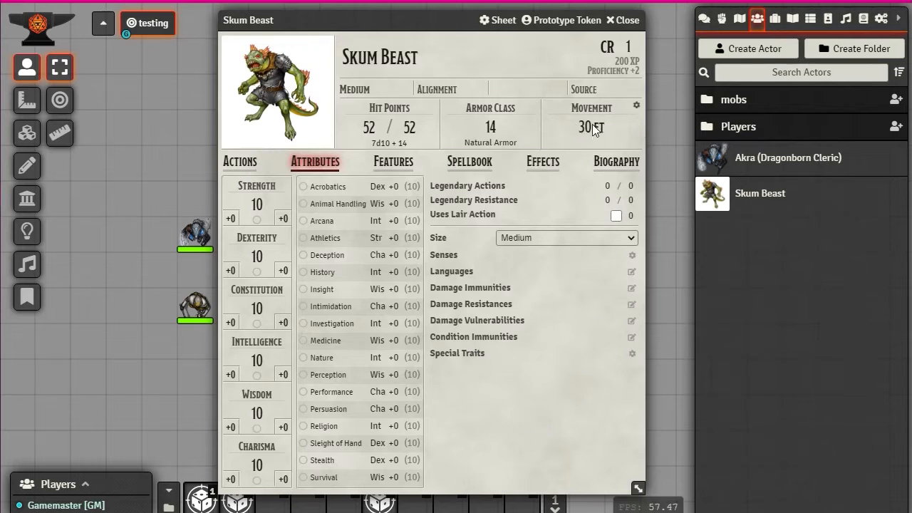
# Give the Skum Beast a swim speed of 50 feet in its movement configuration.
pyautogui.click(637, 109)
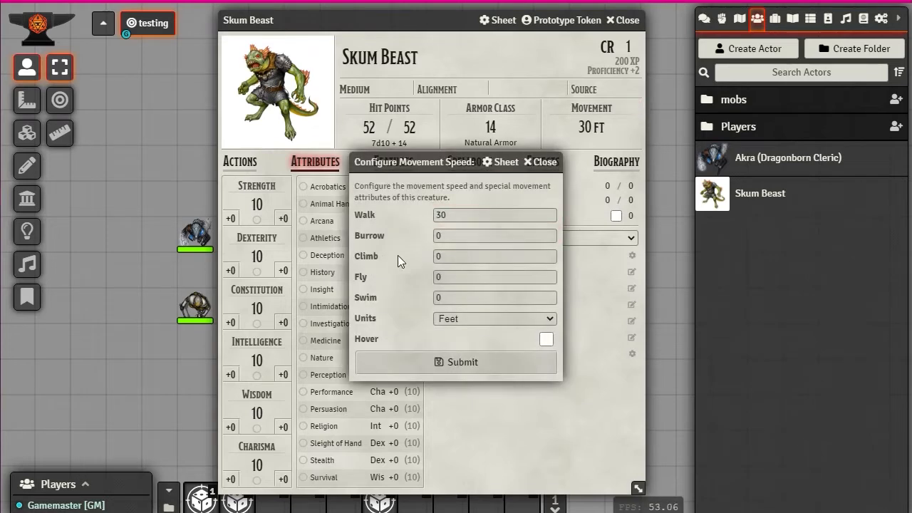
pyautogui.doubleClick(436, 300)
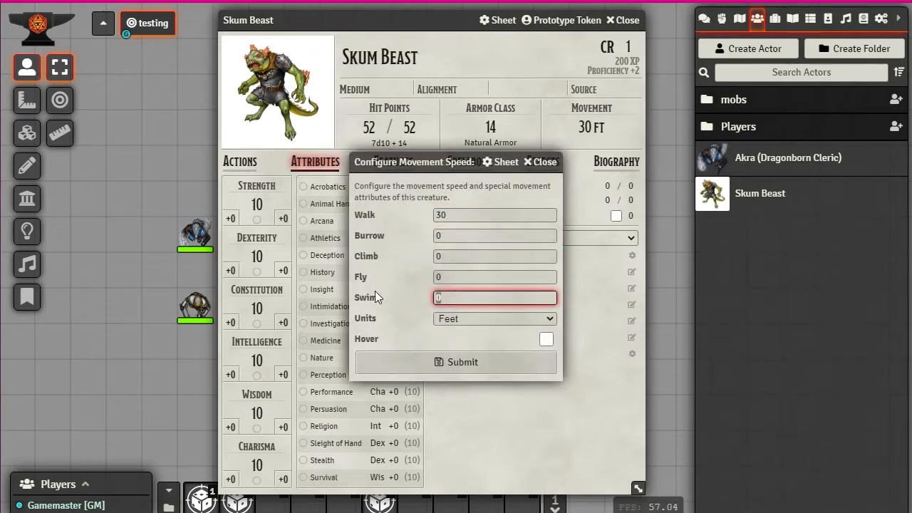
pyautogui.write('50')
pyautogui.click(460, 365)
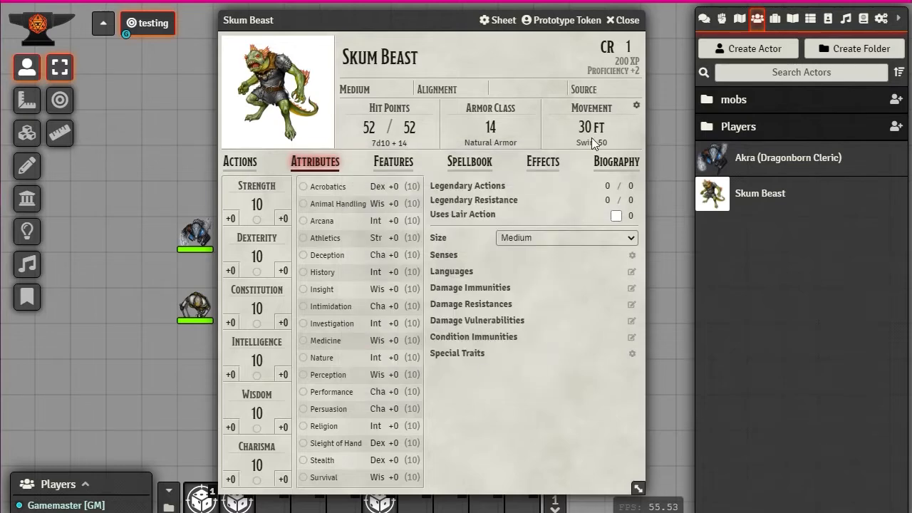
# Enter "MME I pg 14" as the Skum Beast's source.
pyautogui.click(591, 86)
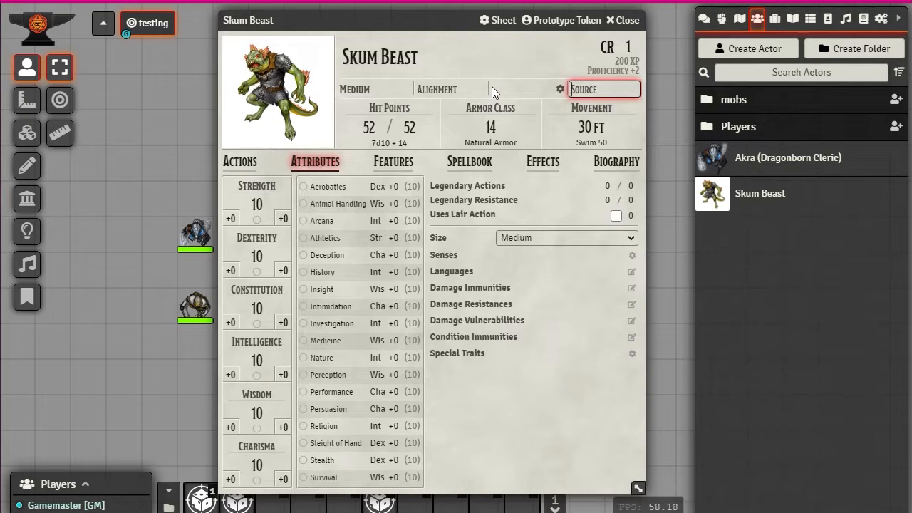
pyautogui.write('MME 1')
pyautogui.press('BackSpace')
pyautogui.write('I.')
pyautogui.press('BackSpace')
pyautogui.write('pg 14')
# Set the Skum Beast's alignment to Lawful Evil.
pyautogui.click(470, 89)
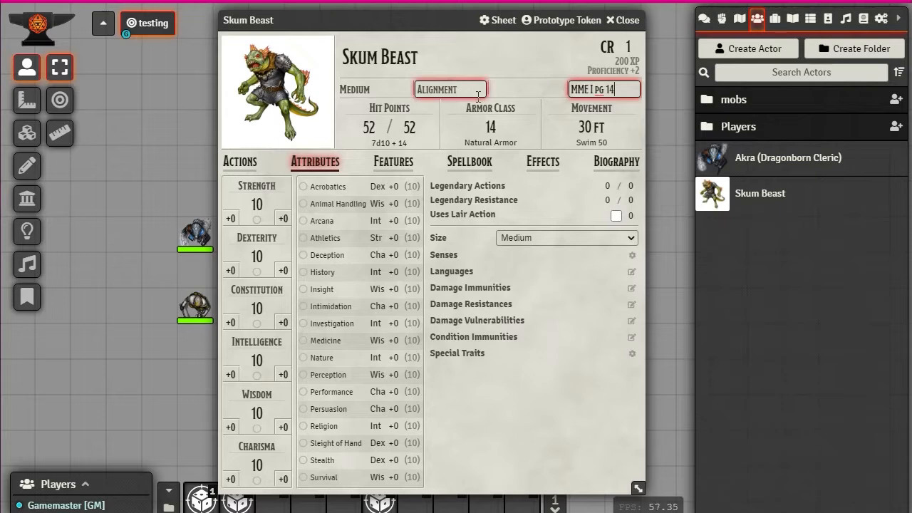
pyautogui.click(476, 89)
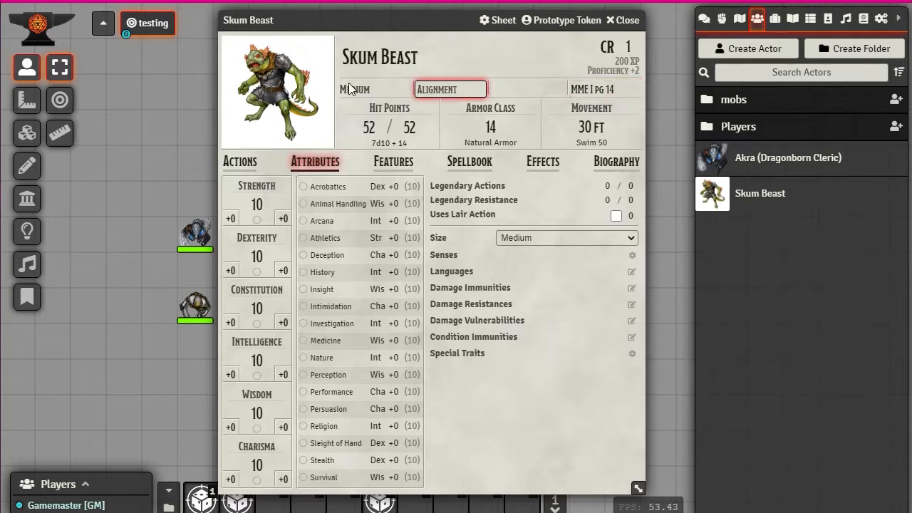
pyautogui.write('Lawful Evil')
pyautogui.click(378, 89)
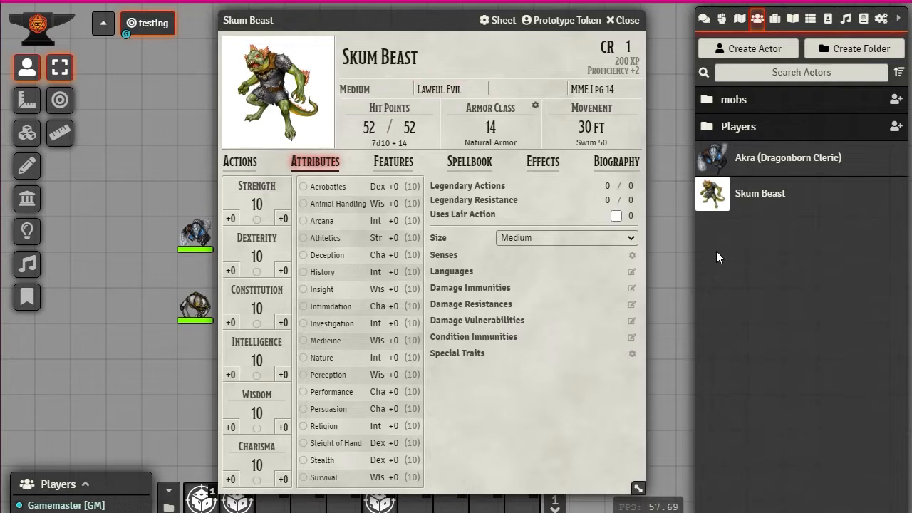
# Set the Skum Beast's size to Large and its challenge rating to 3.
pyautogui.click(632, 237)
pyautogui.click(553, 275)
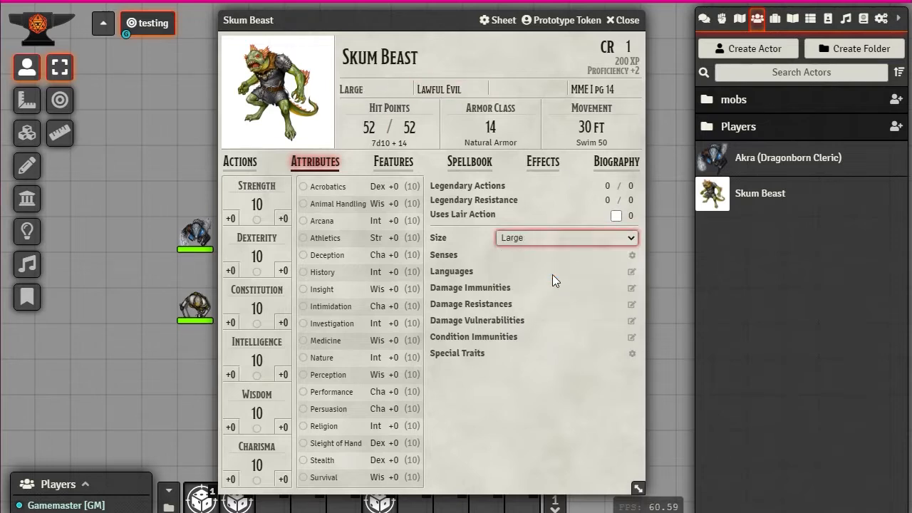
pyautogui.click(629, 47)
pyautogui.press('BackSpace')
pyautogui.write('3')
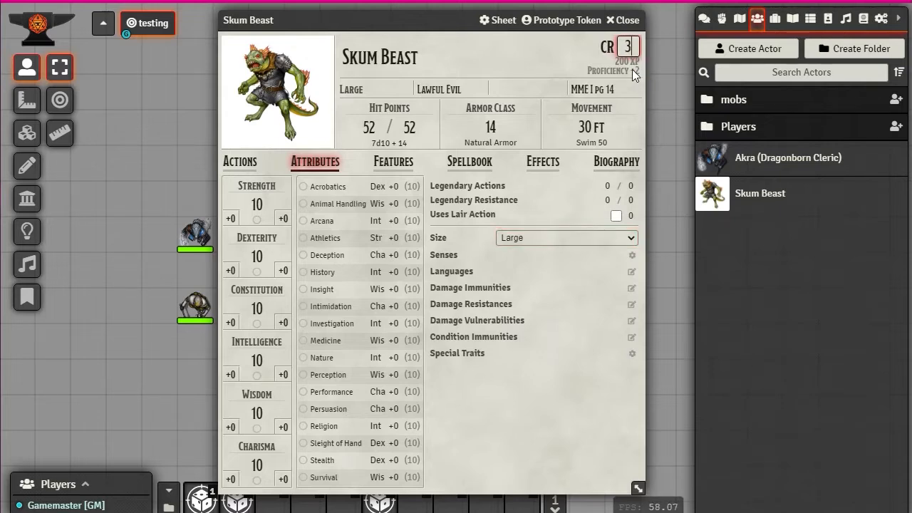
pyautogui.click(533, 402)
pyautogui.click(634, 46)
pyautogui.click(471, 60)
# Set the Skum Beast's Strength to 16, Dexterity to 12 and Constitution to 14.
pyautogui.click(256, 207)
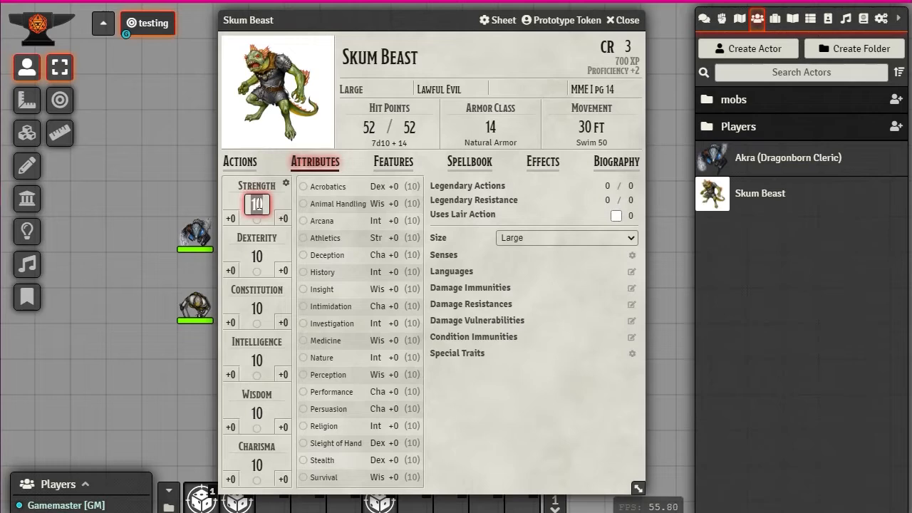
pyautogui.write('16')
pyautogui.click(257, 256)
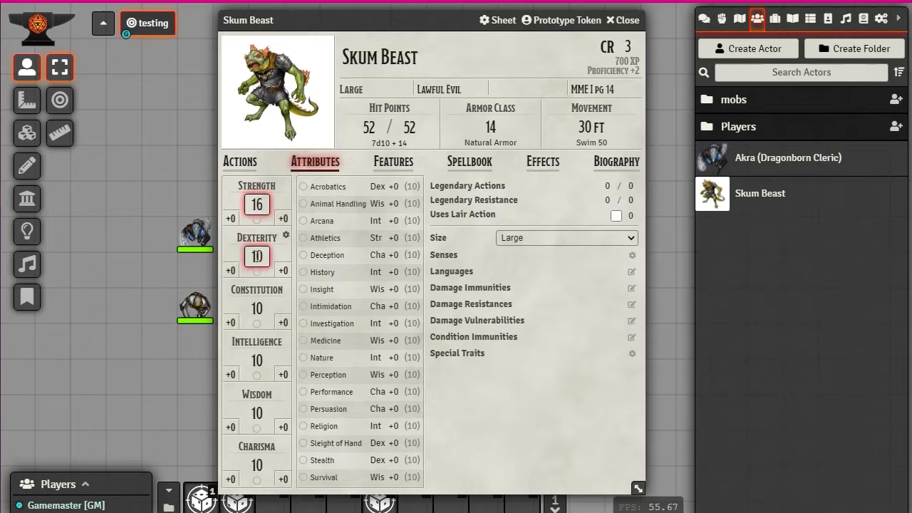
pyautogui.write('12')
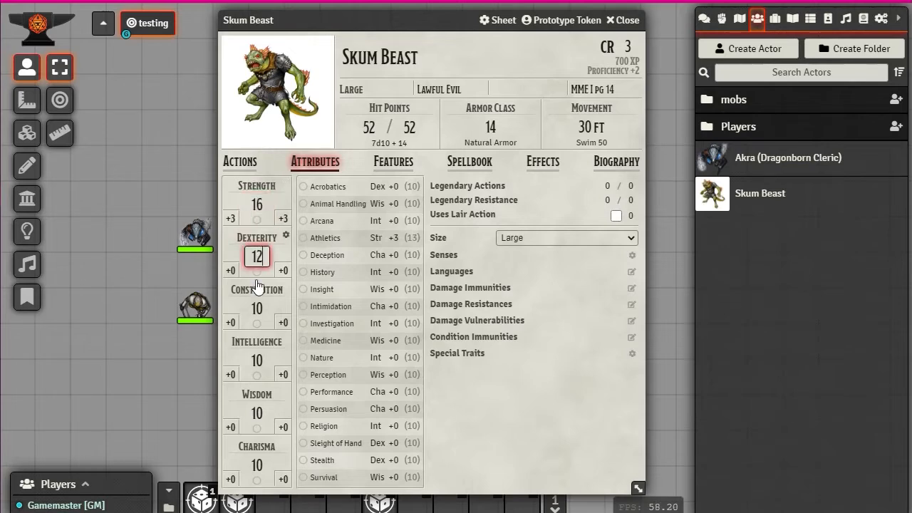
pyautogui.click(256, 308)
pyautogui.write('14')
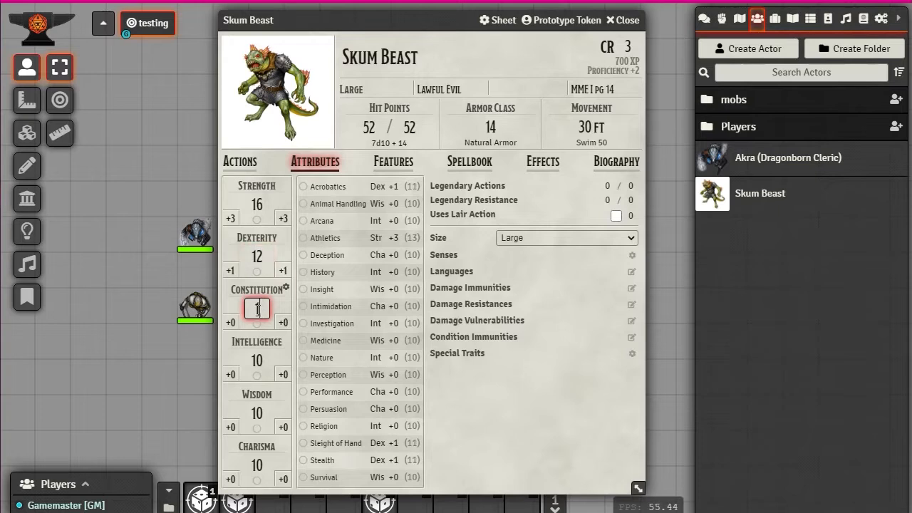
# Set the Skum Beast's Intelligence to 3, Wisdom to 12 and Charisma to 6.
pyautogui.click(257, 360)
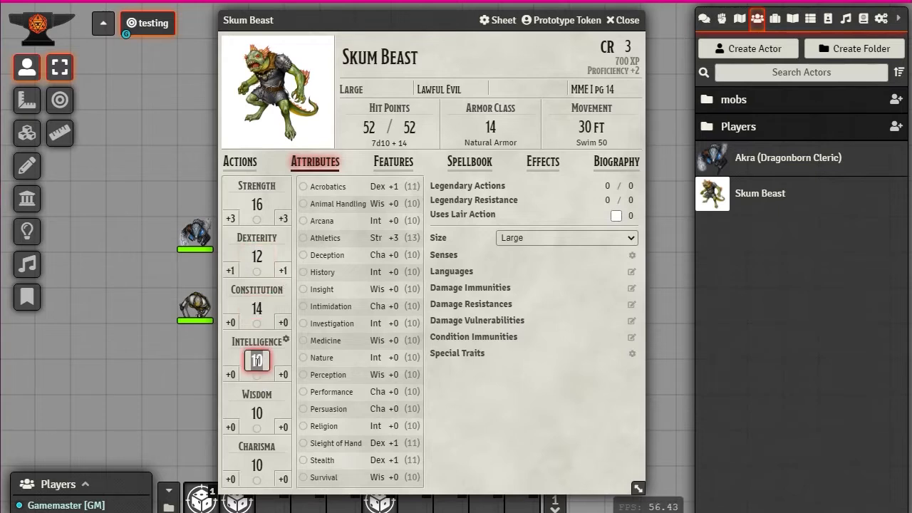
pyautogui.write('3')
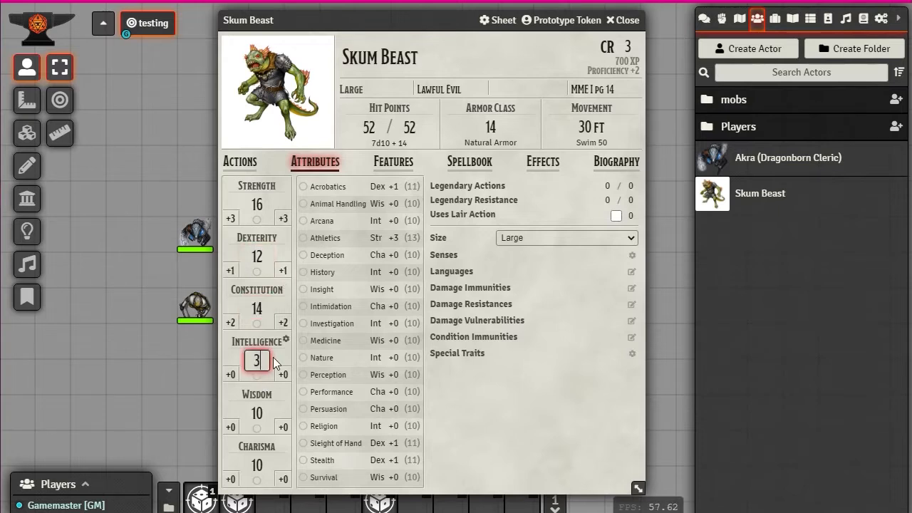
pyautogui.click(260, 413)
pyautogui.write('12')
pyautogui.click(257, 465)
pyautogui.write('6')
pyautogui.click(463, 455)
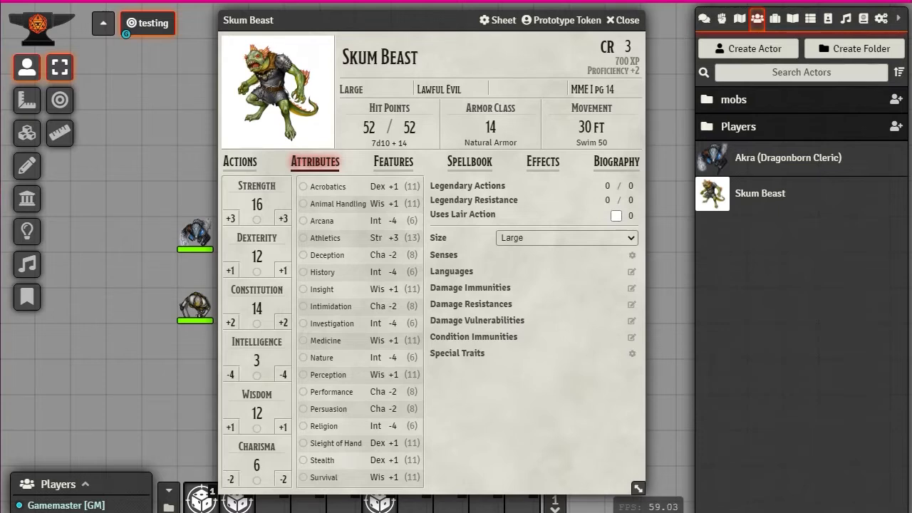
# Make the Skum Beast proficient in Perception and give it darkvision of 120 feet.
pyautogui.click(304, 375)
pyautogui.click(633, 255)
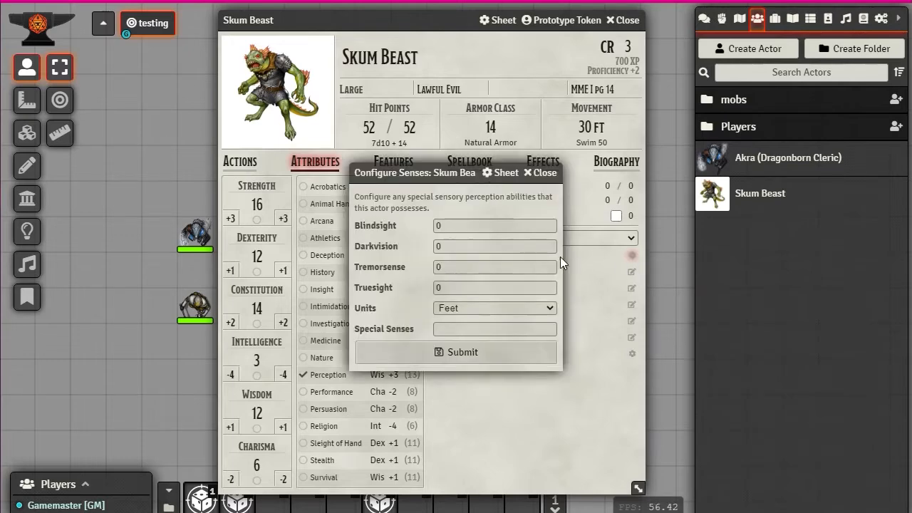
pyautogui.press('BackSpace')
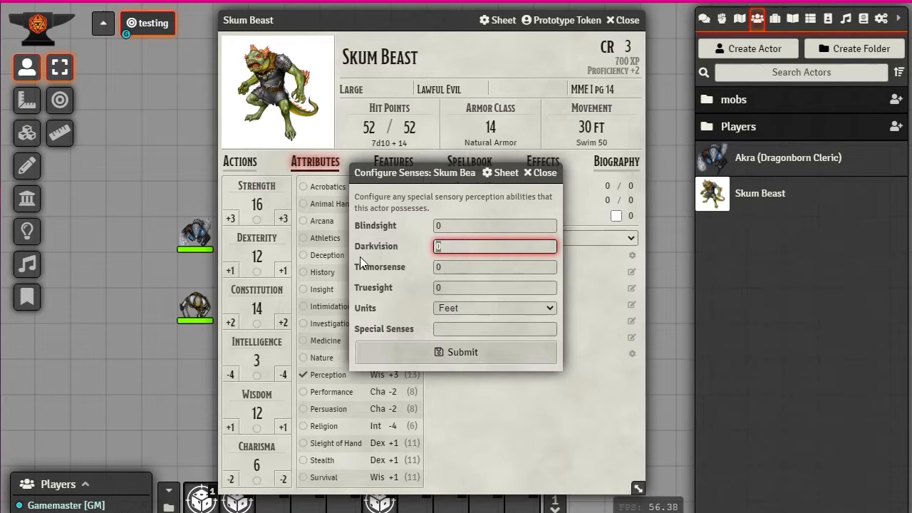
pyautogui.write('120')
pyautogui.click(472, 357)
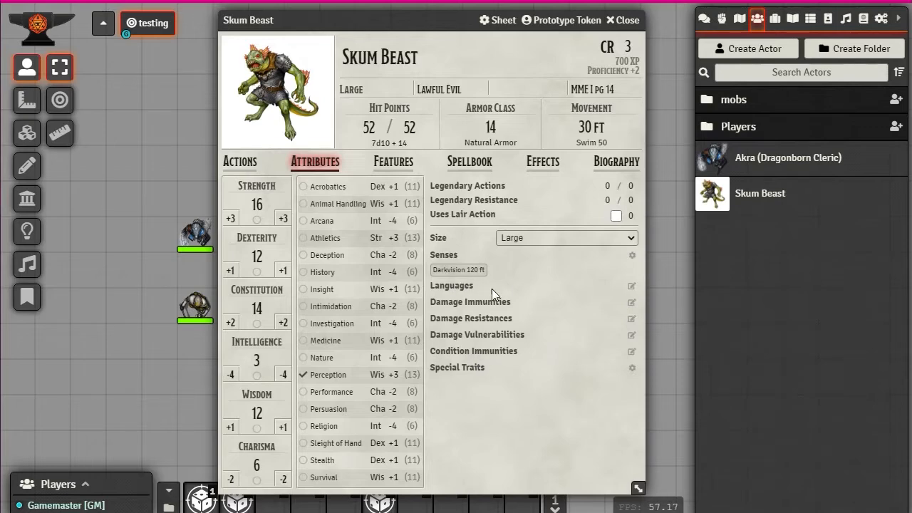
# Add "Telepathy 60ft" as a special entry in the Skum Beast's languages.
pyautogui.click(631, 286)
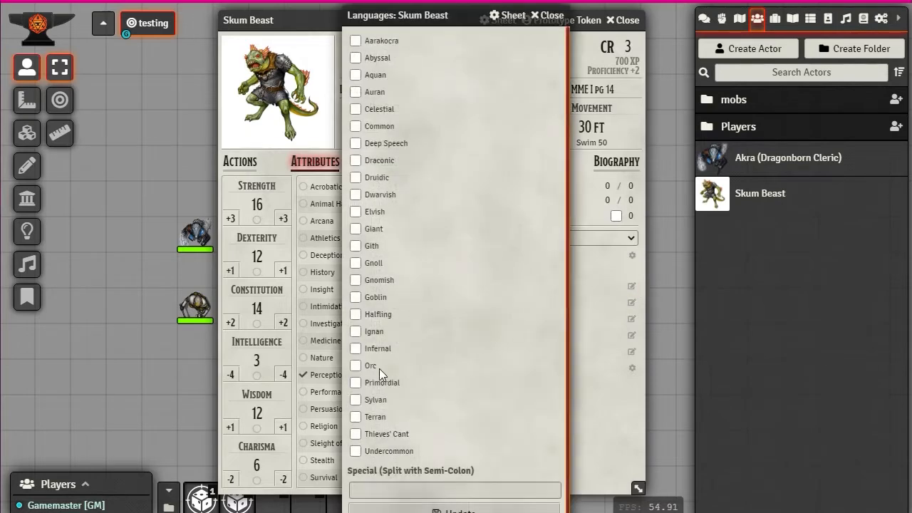
pyautogui.click(385, 488)
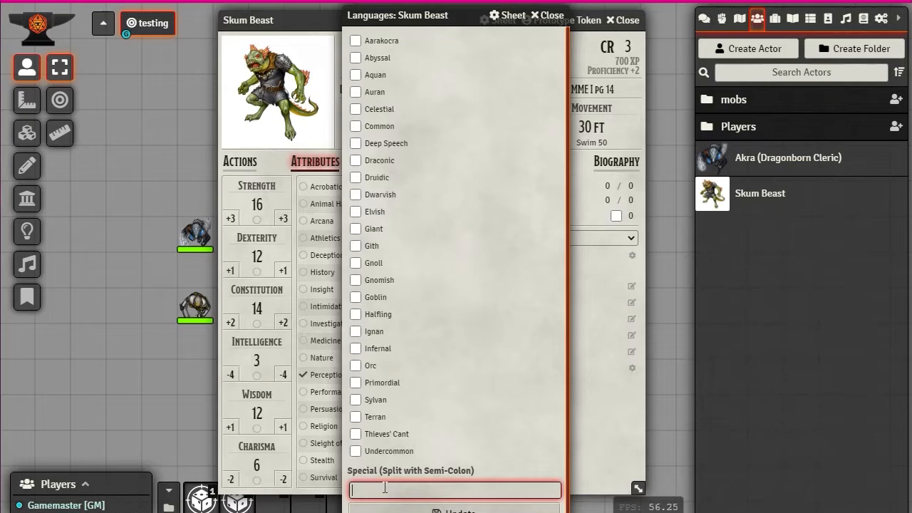
pyautogui.write('Telepathy 60ft')
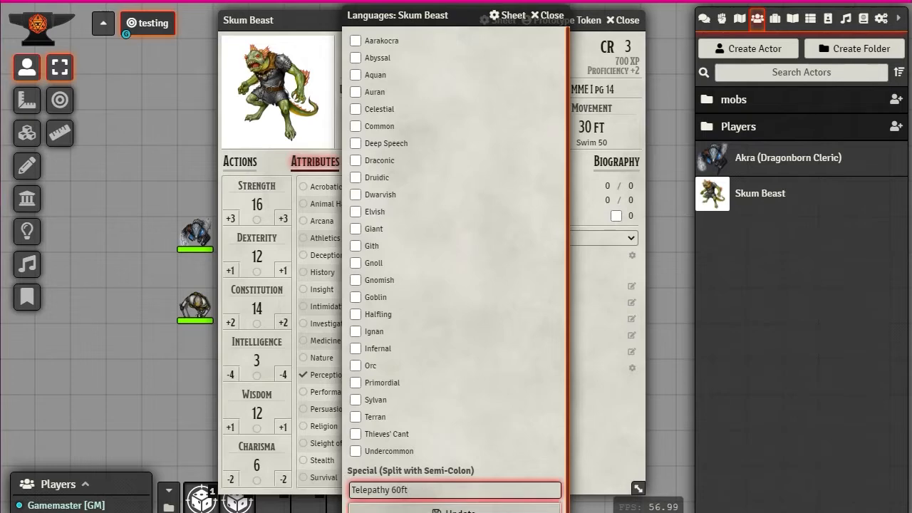
pyautogui.press('Return')
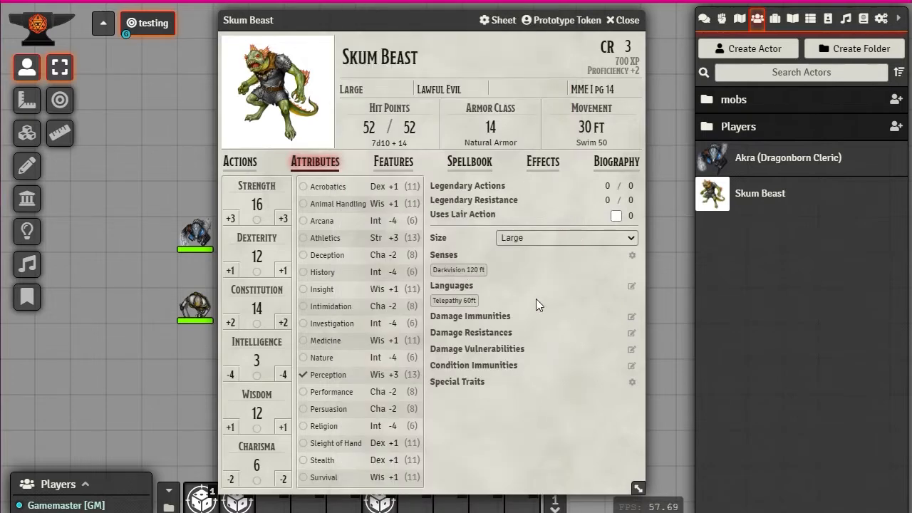
pyautogui.click(631, 286)
pyautogui.click(414, 489)
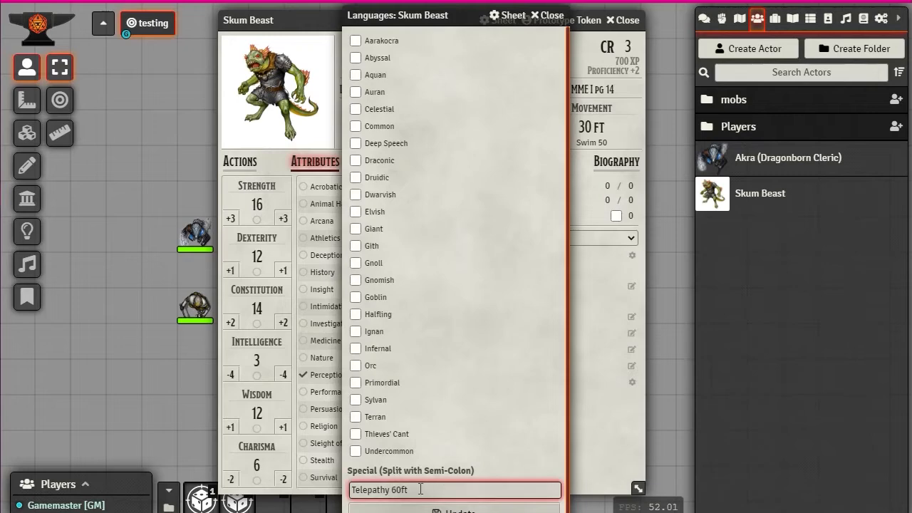
pyautogui.click(503, 511)
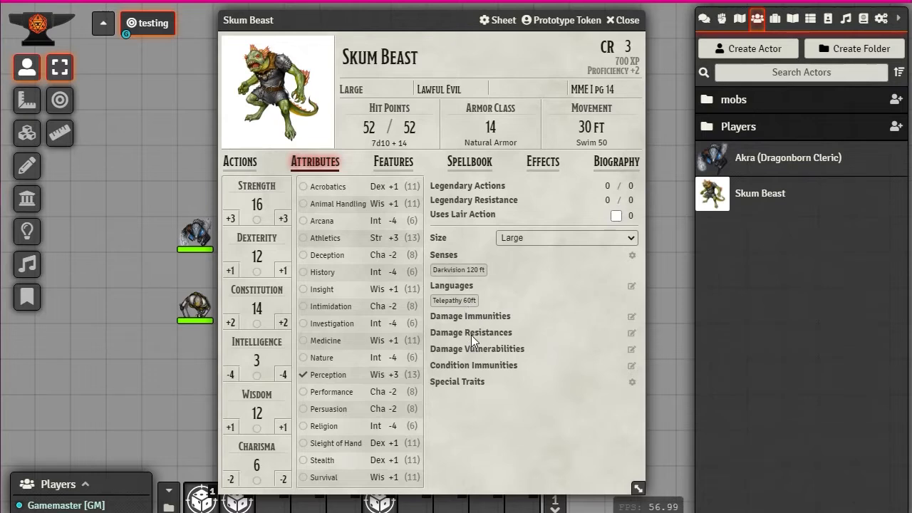
# Add Psychic to the Skum Beast's damage resistances.
pyautogui.click(632, 332)
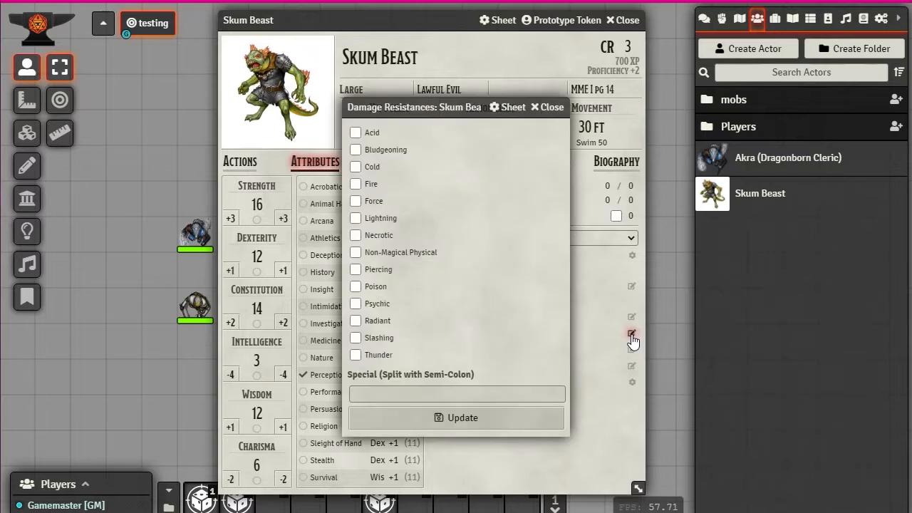
pyautogui.click(356, 305)
pyautogui.click(455, 419)
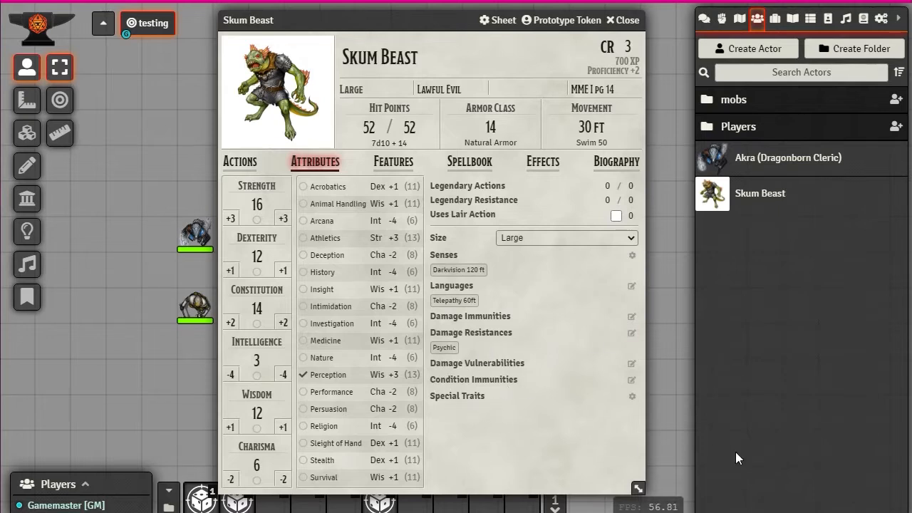
# Show the Skum Beast's features and dismiss the leftover armor configuration dialog behind its sheet.
pyautogui.click(402, 165)
pyautogui.moveTo(383, 31); pyautogui.dragTo(172, 26)
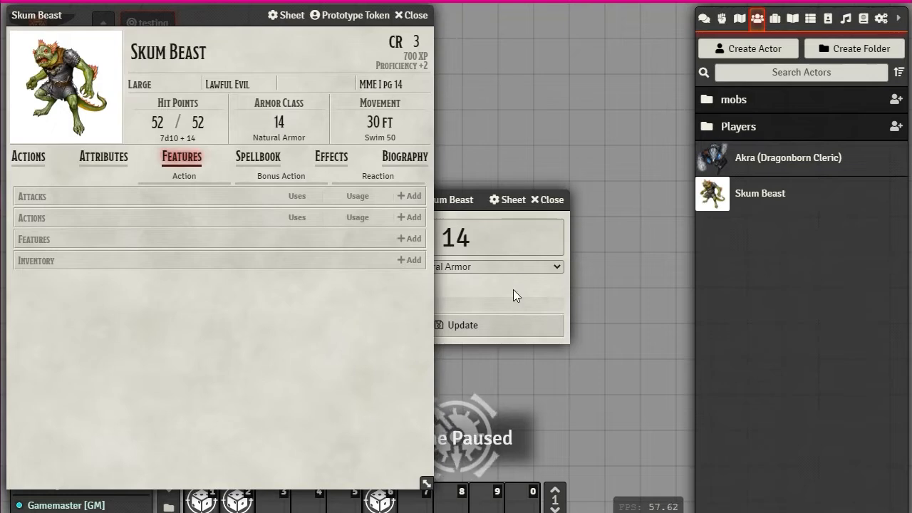
pyautogui.click(479, 327)
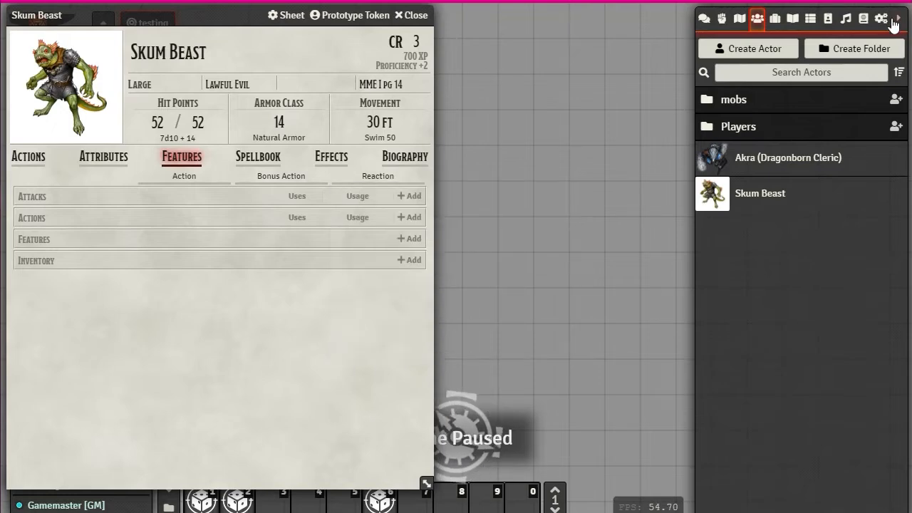
# Browse the item compendiums and open DDB Racial Traits.
pyautogui.click(863, 19)
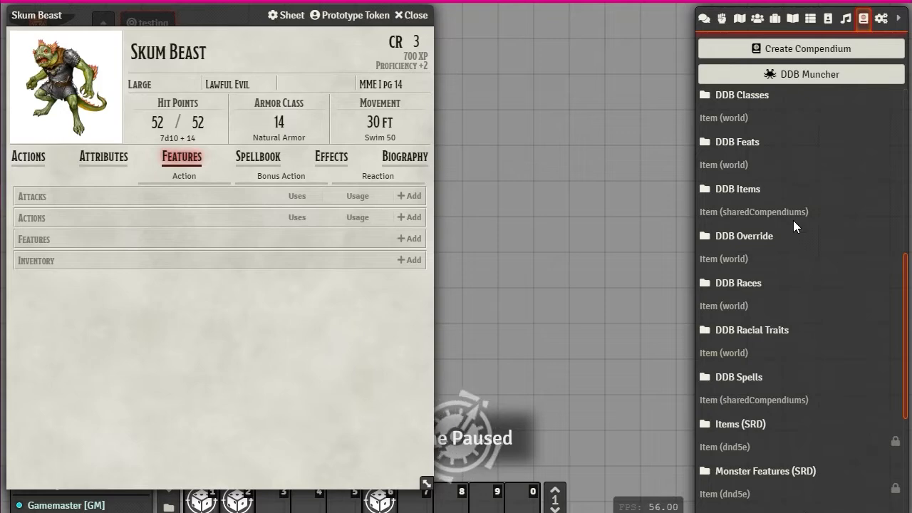
pyautogui.scroll(-4, 806, 196)
pyautogui.scroll(9, 806, 210)
pyautogui.scroll(-5, 811, 297)
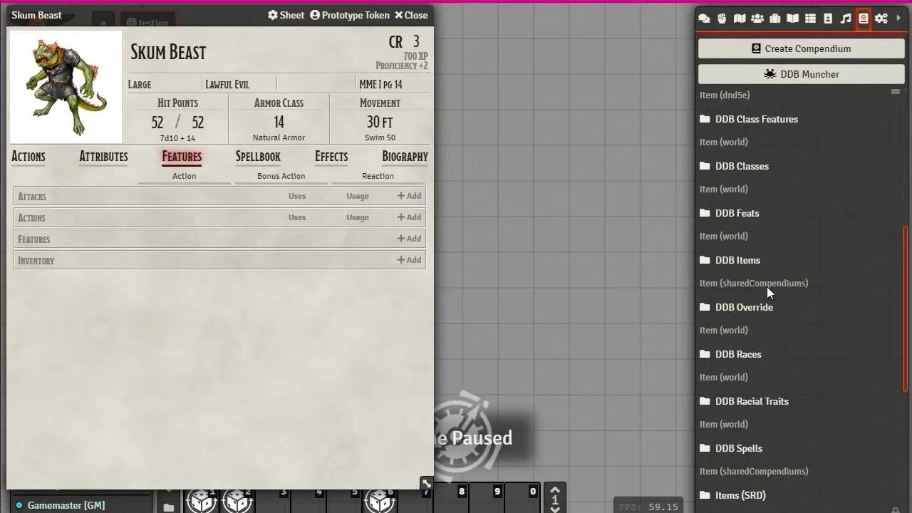
pyautogui.click(745, 406)
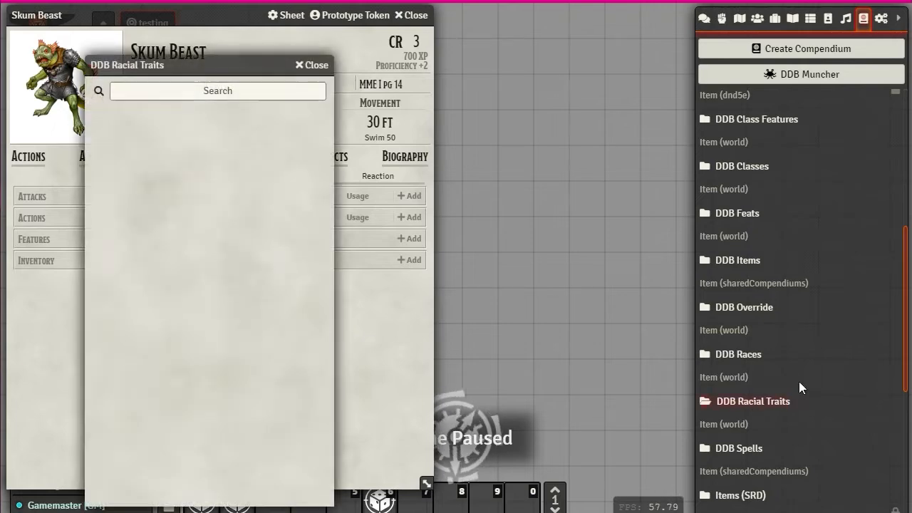
pyautogui.moveTo(171, 63); pyautogui.dragTo(175, 63)
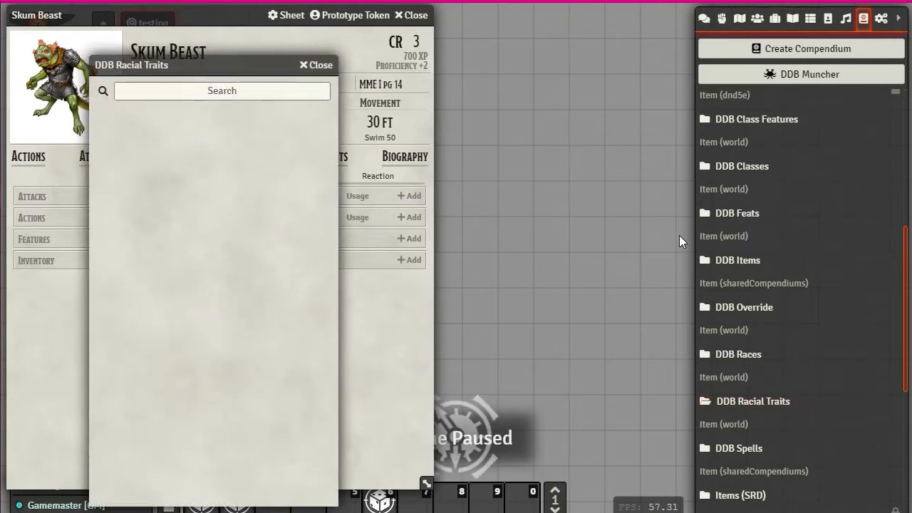
# Leave DDB Racial Traits and search the Racial Features (SRD) compendium for "bite", then close it.
pyautogui.click(318, 65)
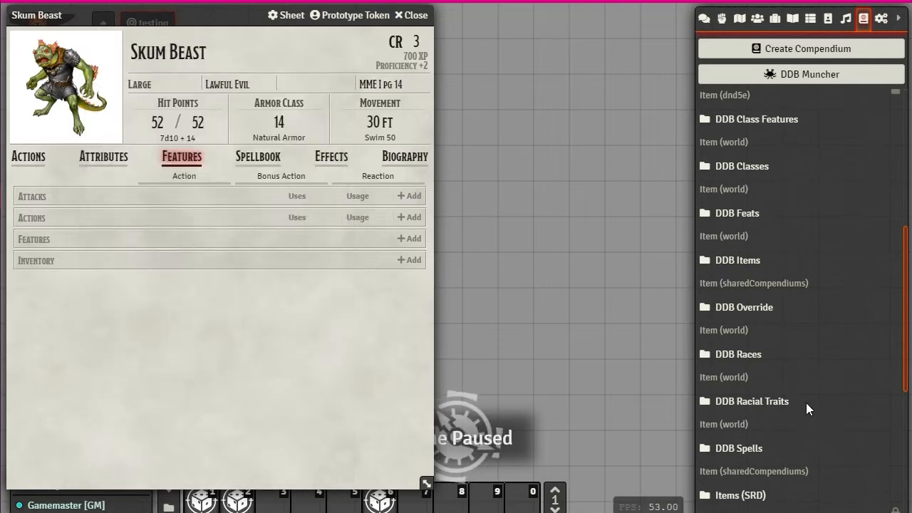
pyautogui.scroll(-3, 806, 402)
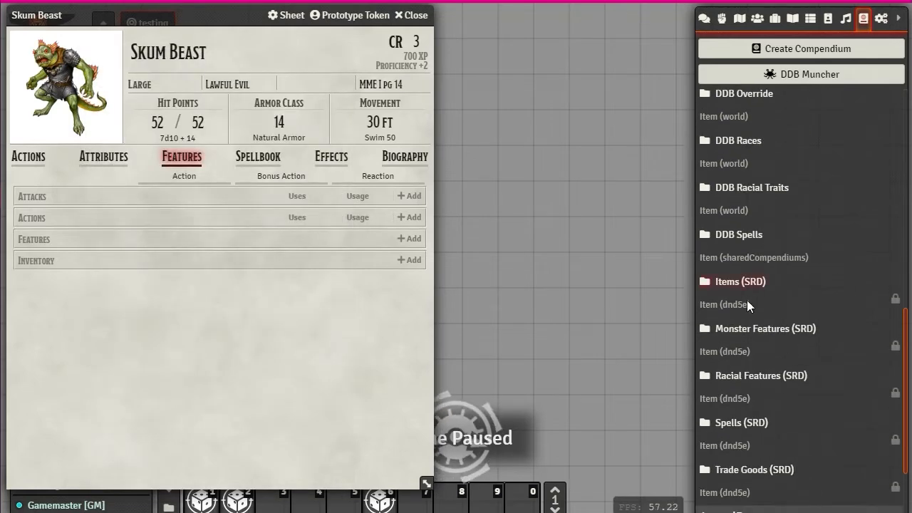
pyautogui.click(744, 381)
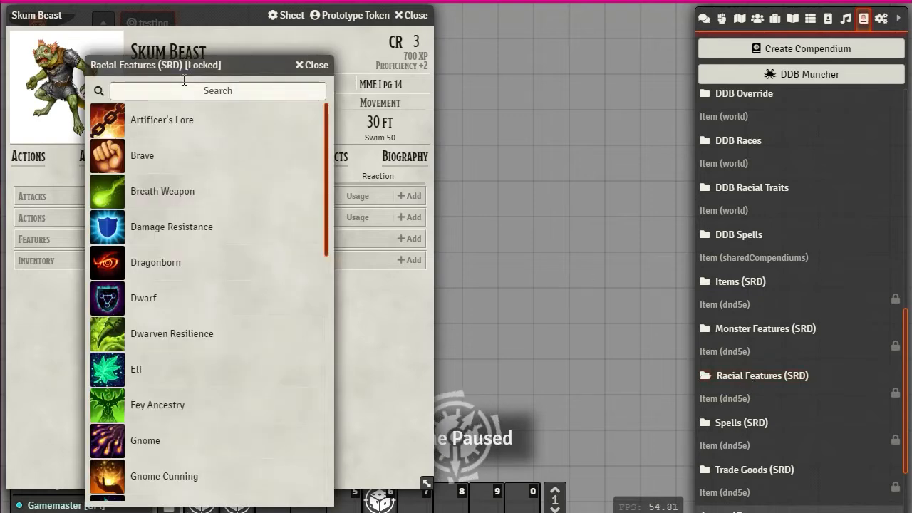
pyautogui.moveTo(206, 64); pyautogui.dragTo(610, 29)
pyautogui.click(575, 54)
pyautogui.write('bite')
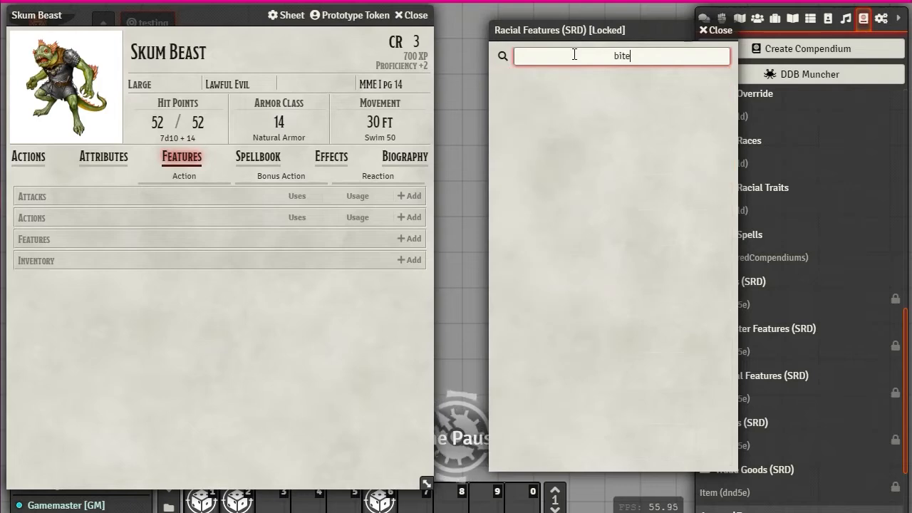
pyautogui.press('BackSpace')
pyautogui.press('BackSpace')
pyautogui.press('BackSpace')
pyautogui.press('BackSpace')
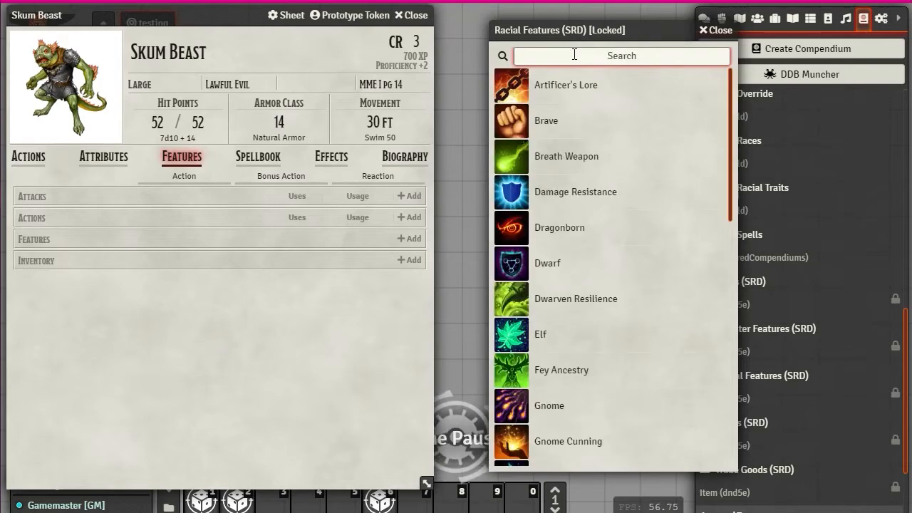
pyautogui.click(716, 30)
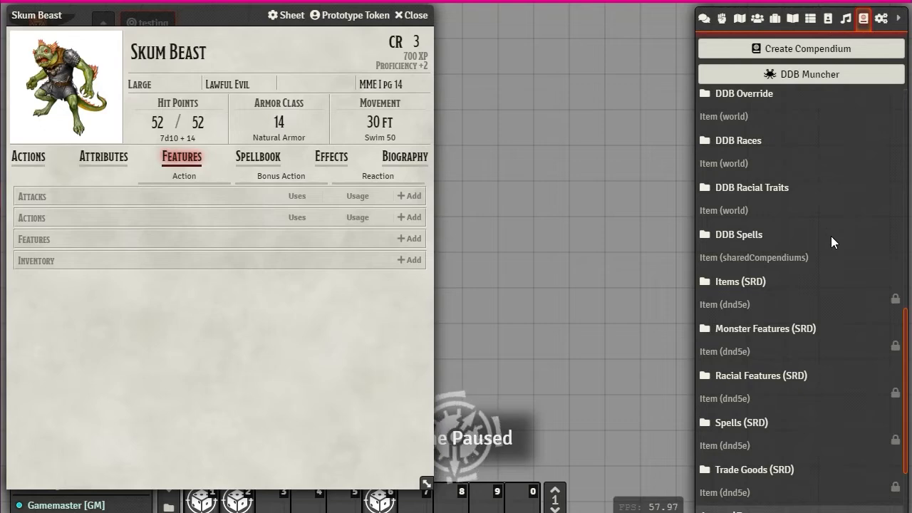
# Find "bite" in the Monster Features (SRD) compendium and add the Bite attack to the Skum Beast's features.
pyautogui.click(756, 329)
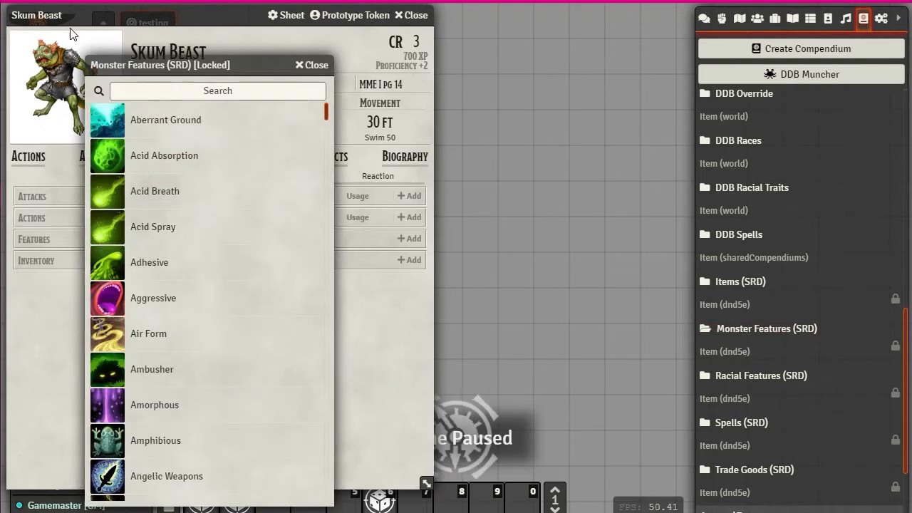
pyautogui.moveTo(127, 66); pyautogui.dragTo(547, 16)
pyautogui.click(603, 41)
pyautogui.write('bite')
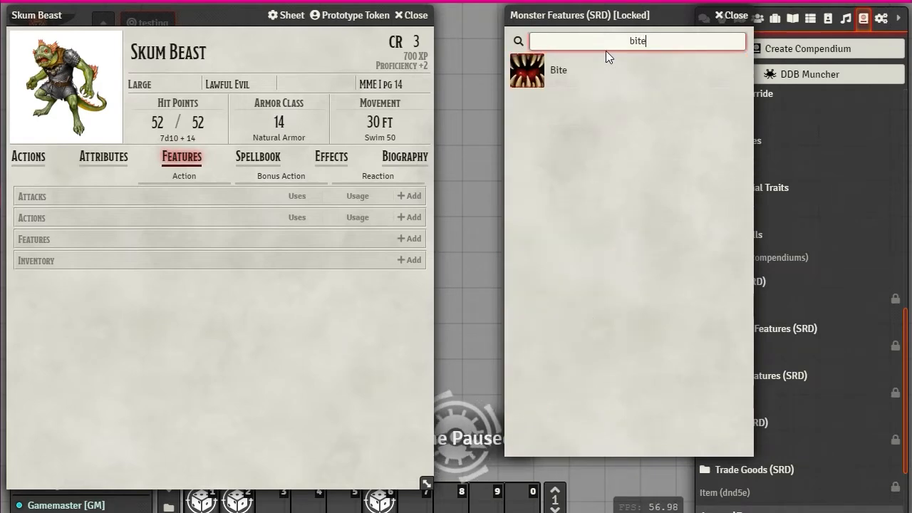
pyautogui.moveTo(528, 71); pyautogui.dragTo(71, 397)
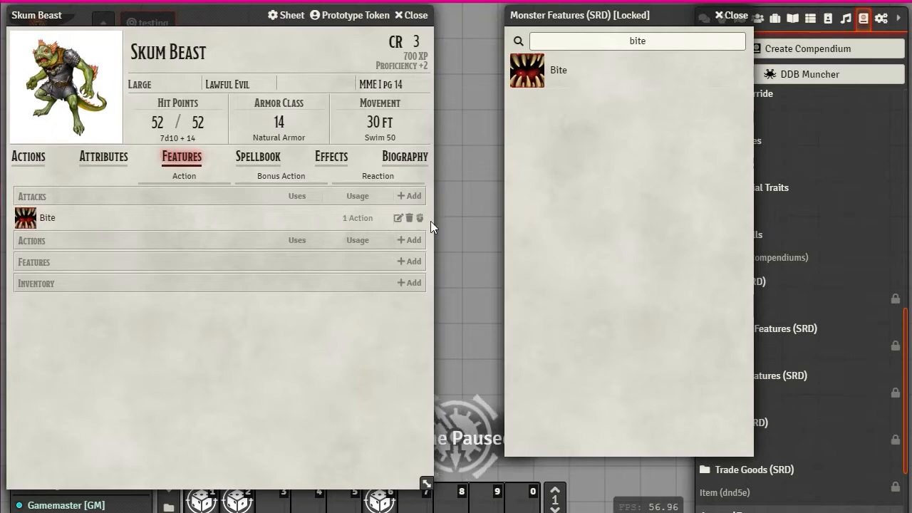
# Try the compendium's Claw Attack feature on the Skum Beast and delete it from the sheet.
pyautogui.doubleClick(656, 40)
pyautogui.write('claw')
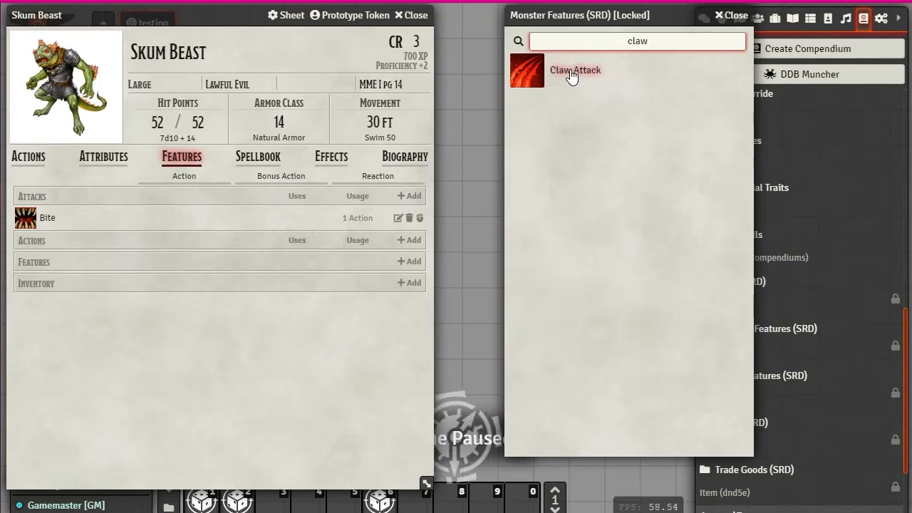
pyautogui.moveTo(572, 74); pyautogui.dragTo(111, 354)
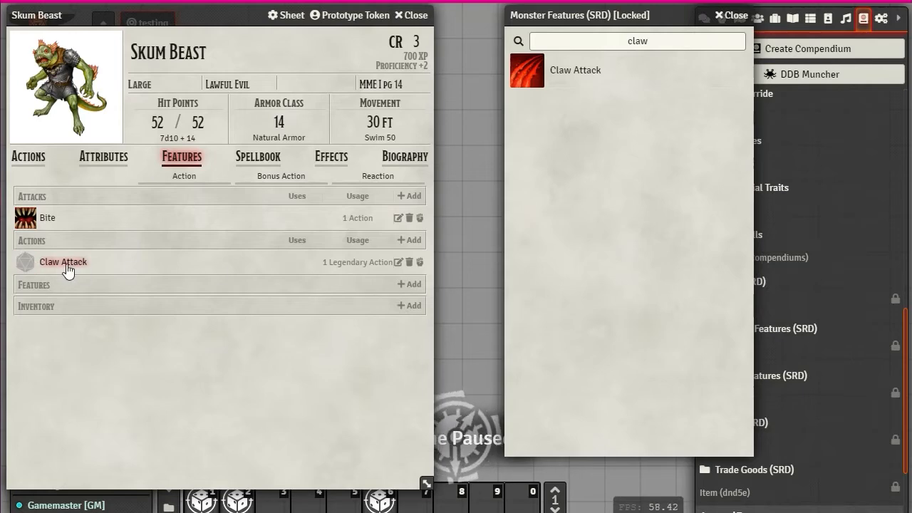
pyautogui.click(409, 262)
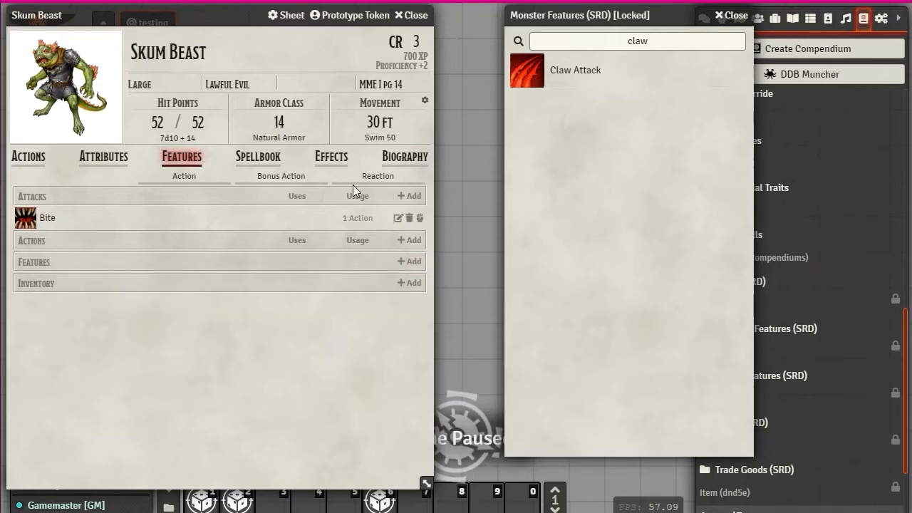
# Add a weapon attack described as melee, +5 to hit, reach 5 ft., one target, hit 10 (2d6 + 3) slashing plus 3 (1d6) psychic damage.
pyautogui.click(409, 196)
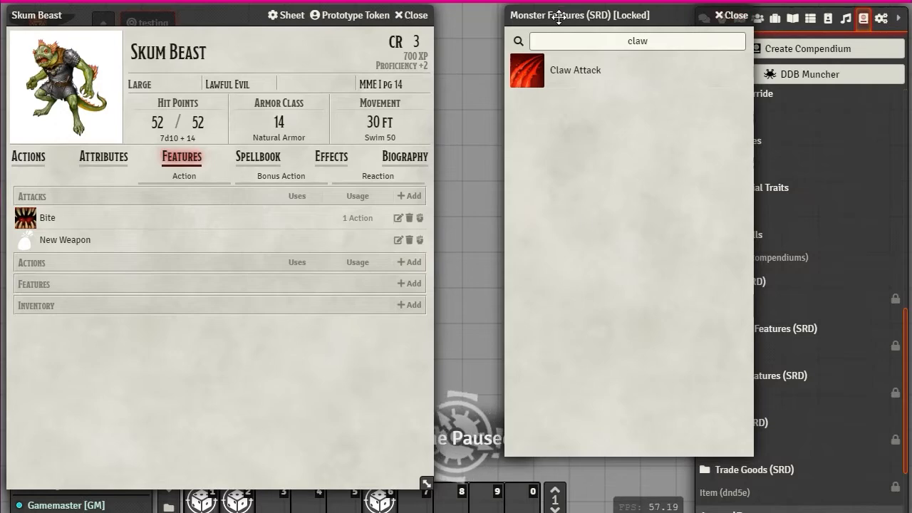
pyautogui.click(399, 239)
pyautogui.moveTo(462, 249)
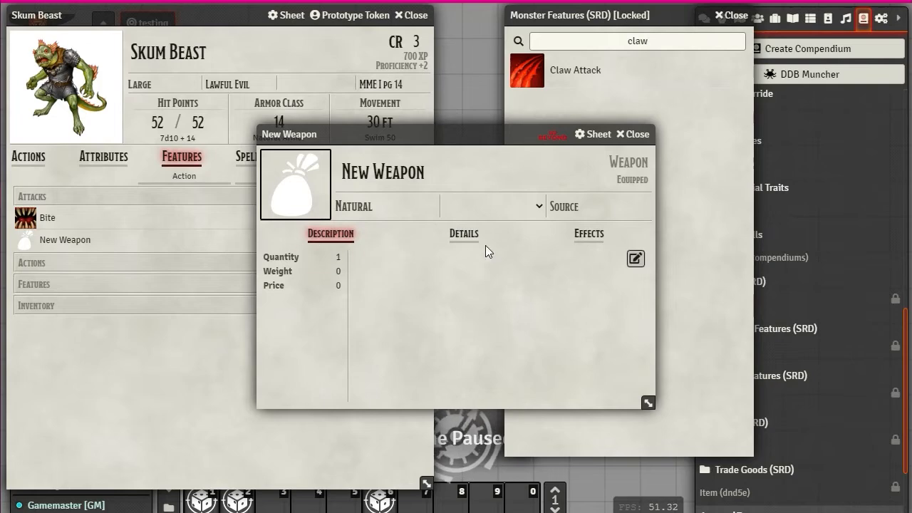
pyautogui.click(379, 264)
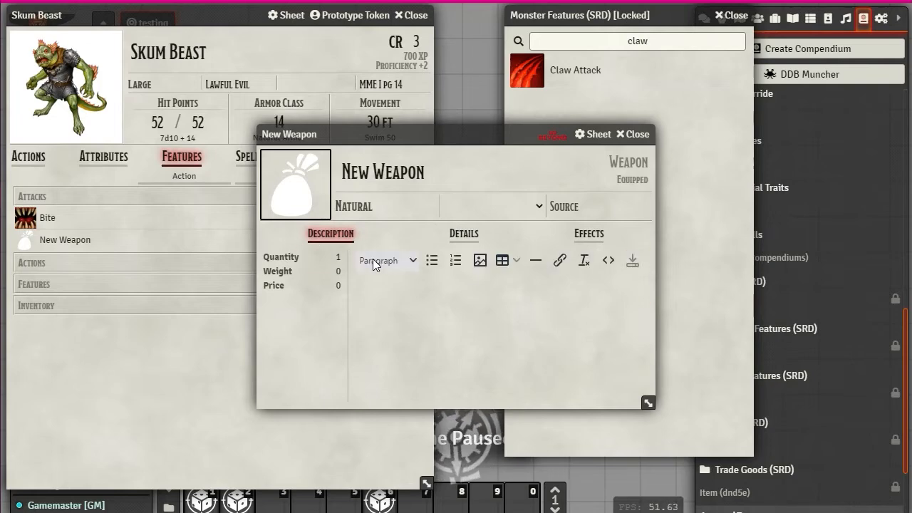
pyautogui.write('Melee Weapon Attack: +5 to hit, reach 5 ft., one target. Hit: 10 (2d6 + 3) slashing damage plus 3 (1d6) psychic damage.')
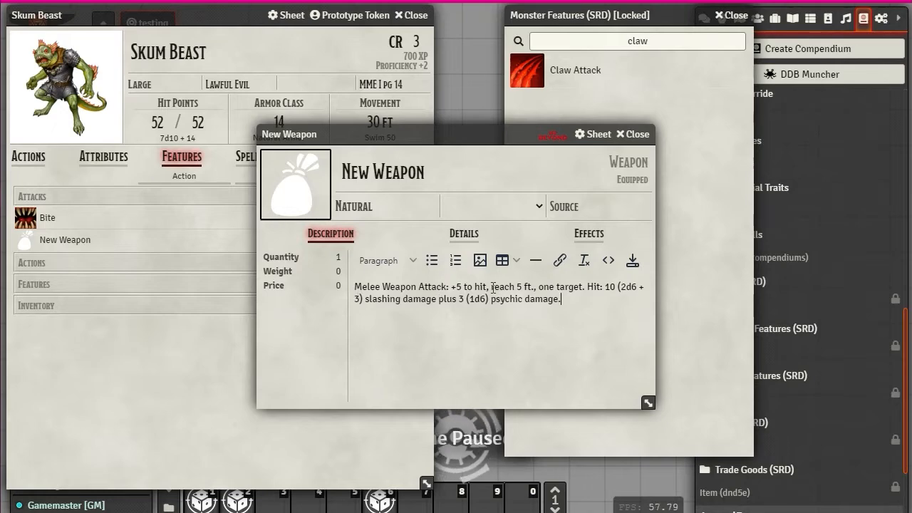
pyautogui.doubleClick(608, 287)
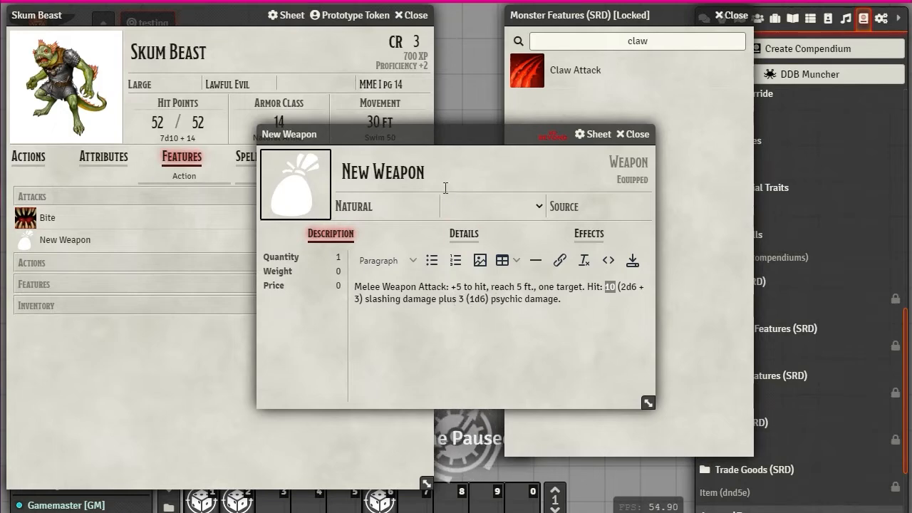
# Rename the new weapon attack as Claw.
pyautogui.click(428, 168)
pyautogui.hotkey('ctrl', 'a')
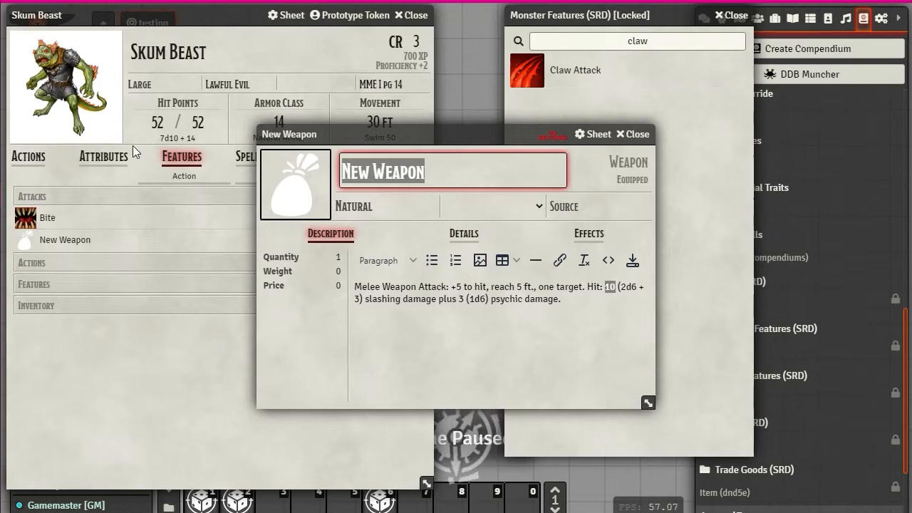
pyautogui.write('Cla')
pyautogui.write('w')
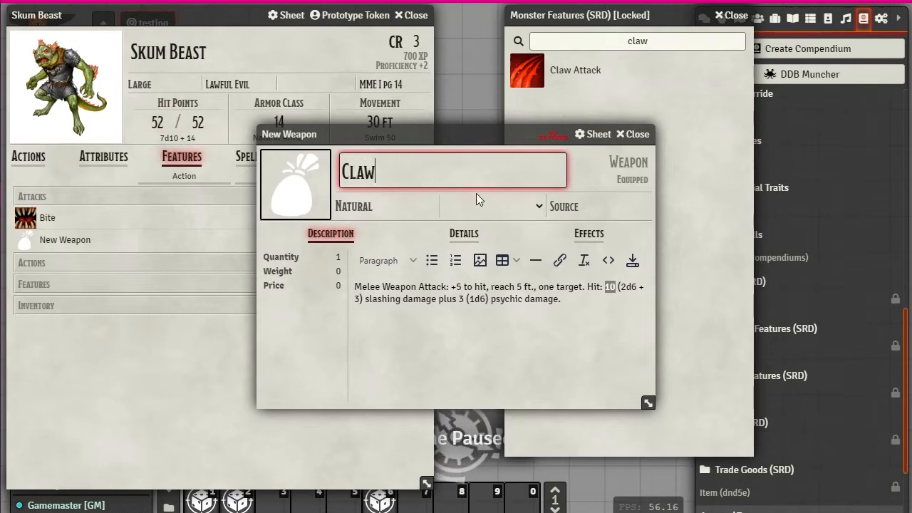
pyautogui.click(537, 206)
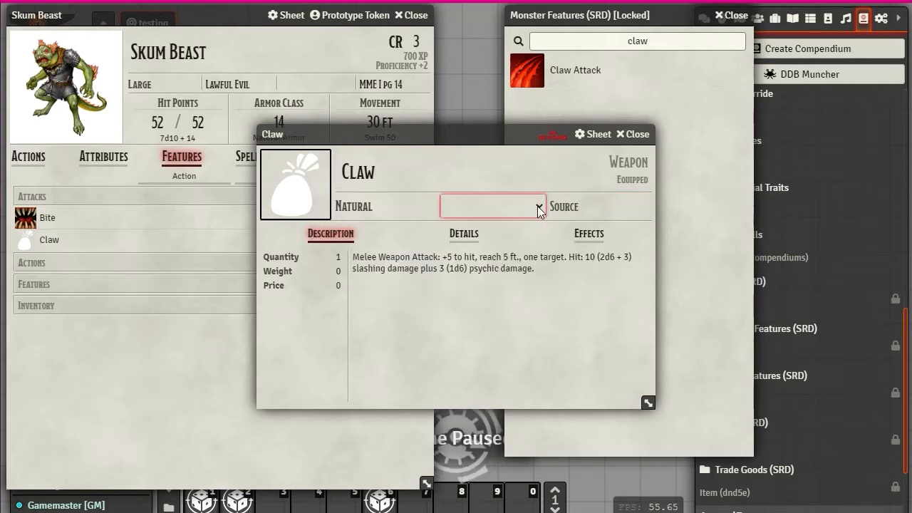
pyautogui.click(537, 206)
pyautogui.click(538, 207)
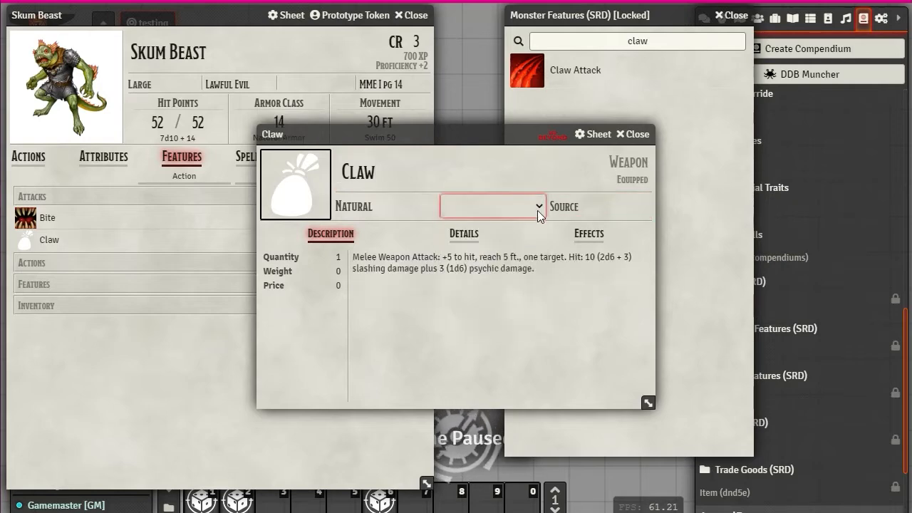
# Examine the Claw's weapon details and type options, and compare them with the Bite's details.
pyautogui.click(467, 233)
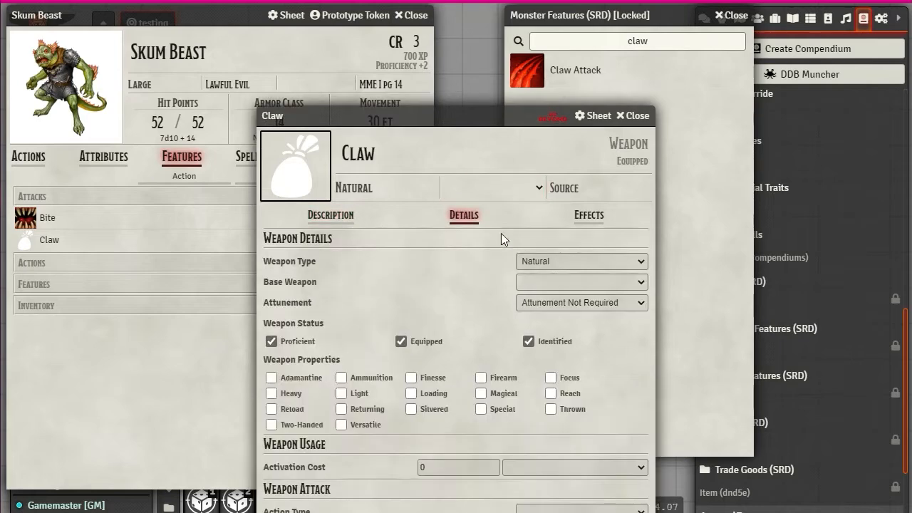
pyautogui.moveTo(387, 116); pyautogui.dragTo(375, 19)
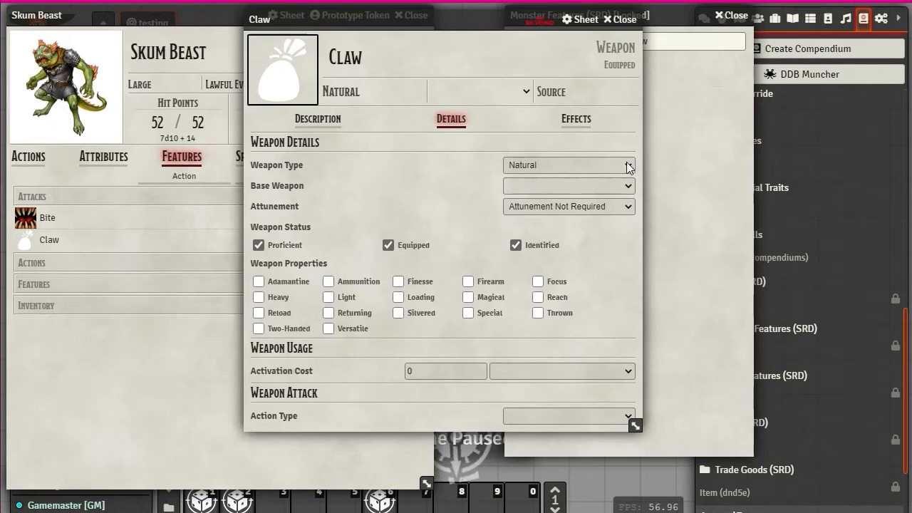
pyautogui.click(583, 167)
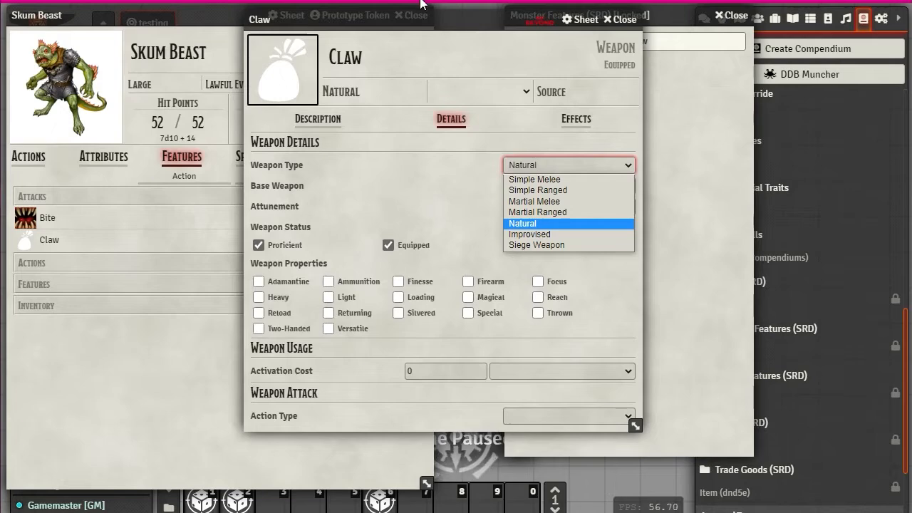
pyautogui.moveTo(421, 20); pyautogui.dragTo(640, 26)
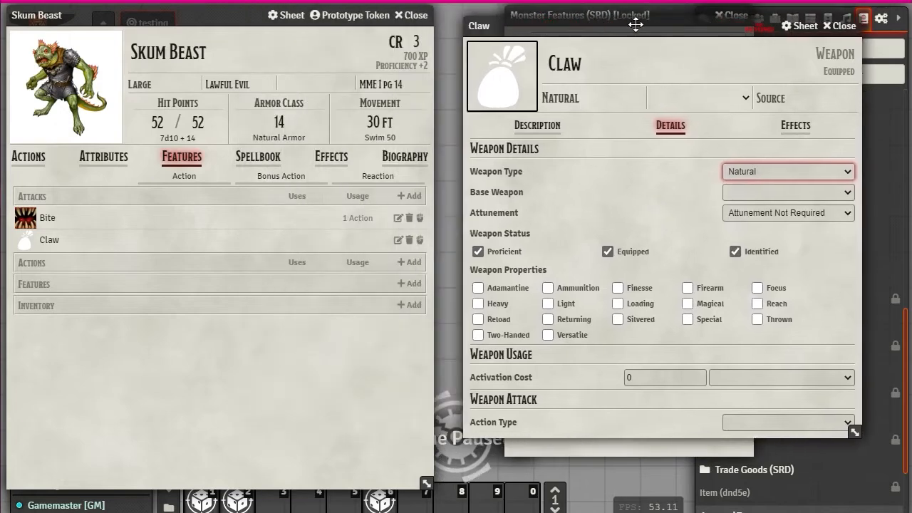
pyautogui.click(399, 218)
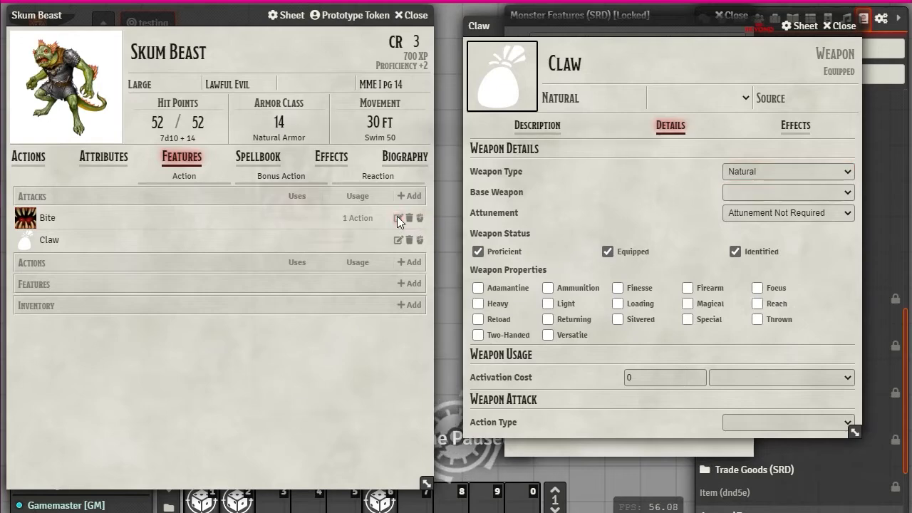
pyautogui.click(461, 236)
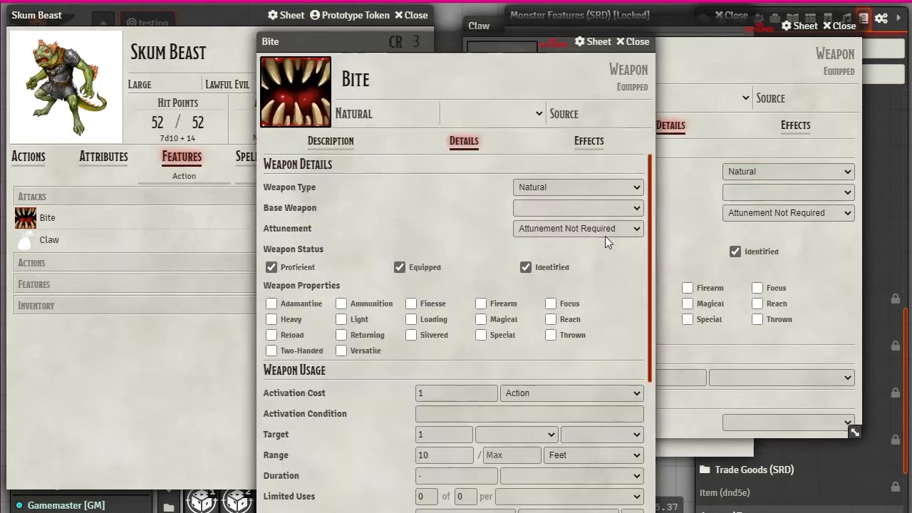
pyautogui.click(633, 41)
pyautogui.moveTo(690, 28); pyautogui.dragTo(528, 34)
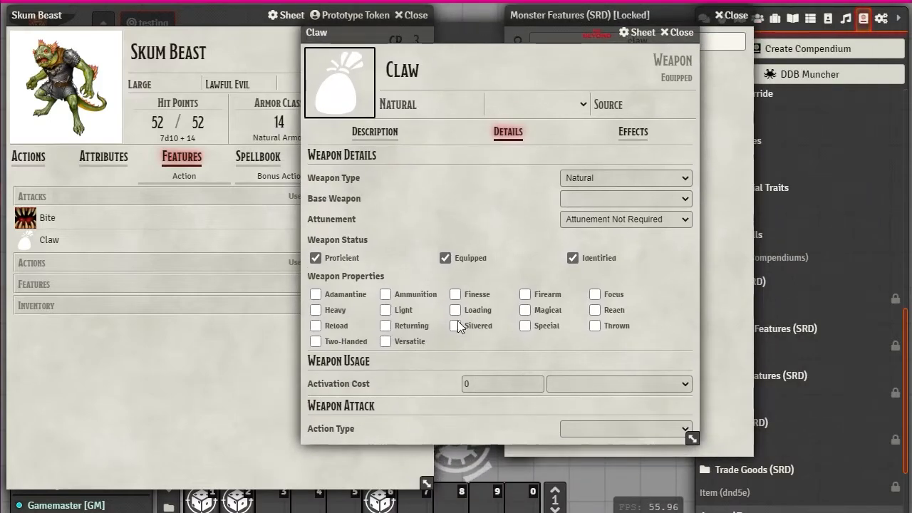
# Set the Claw's activation cost to 1 Action.
pyautogui.click(496, 384)
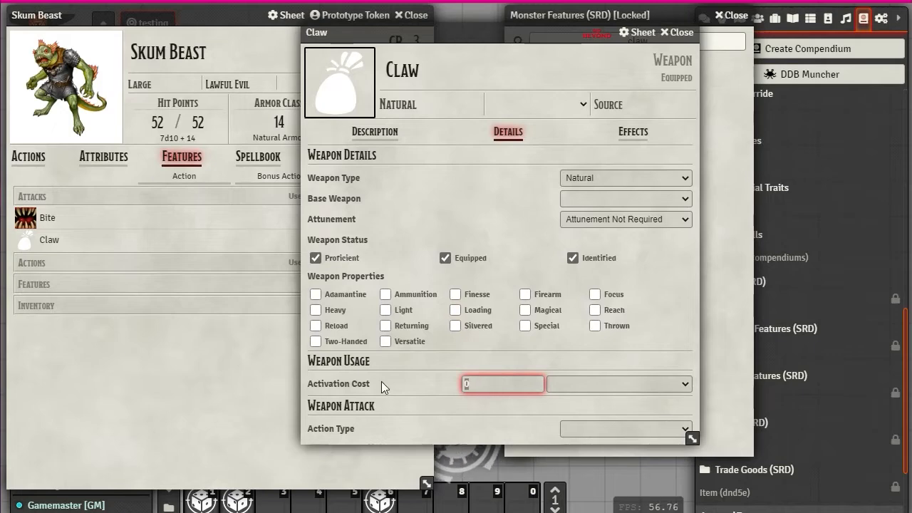
pyautogui.write('1')
pyautogui.click(687, 383)
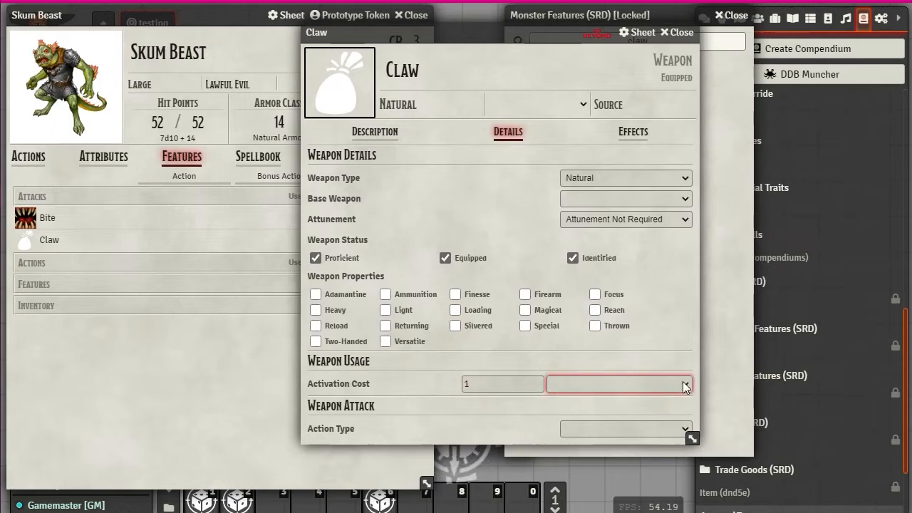
pyautogui.click(598, 406)
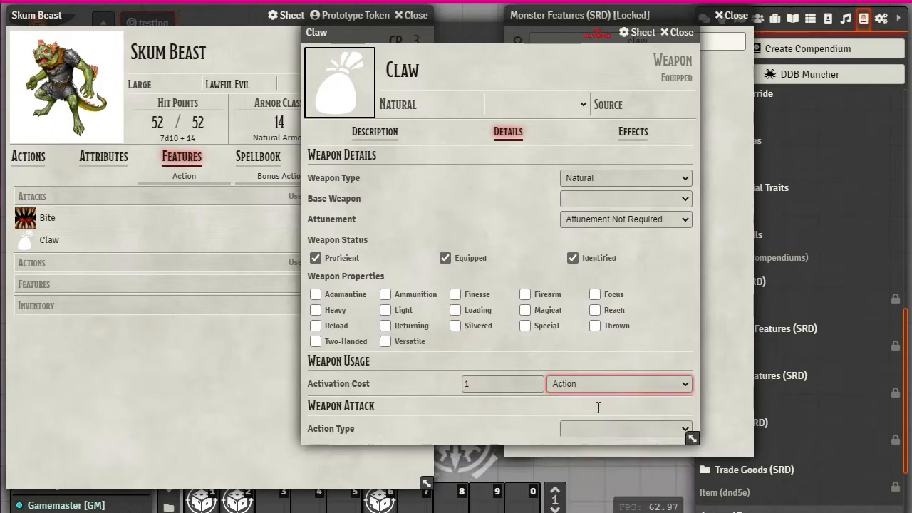
# Set the Claw's range to 5 feet and its duration to Instantaneous.
pyautogui.scroll(-1, 566, 328)
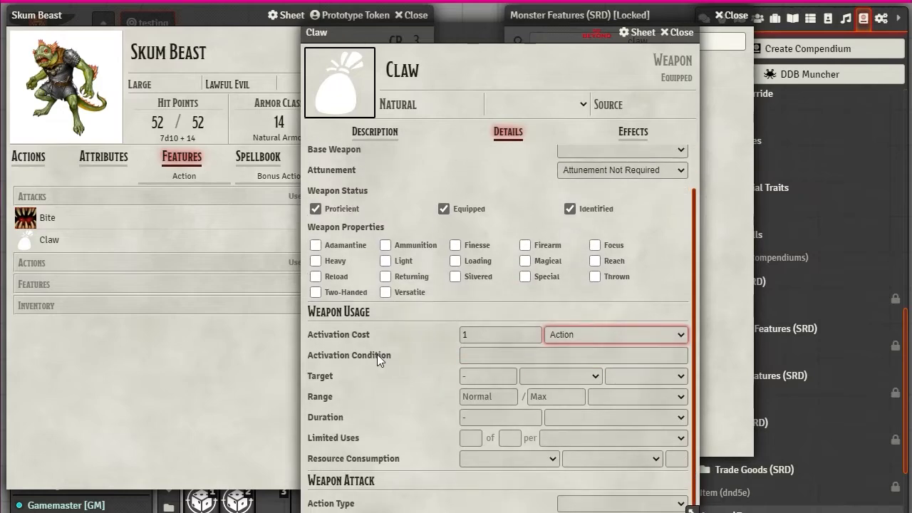
pyautogui.click(483, 379)
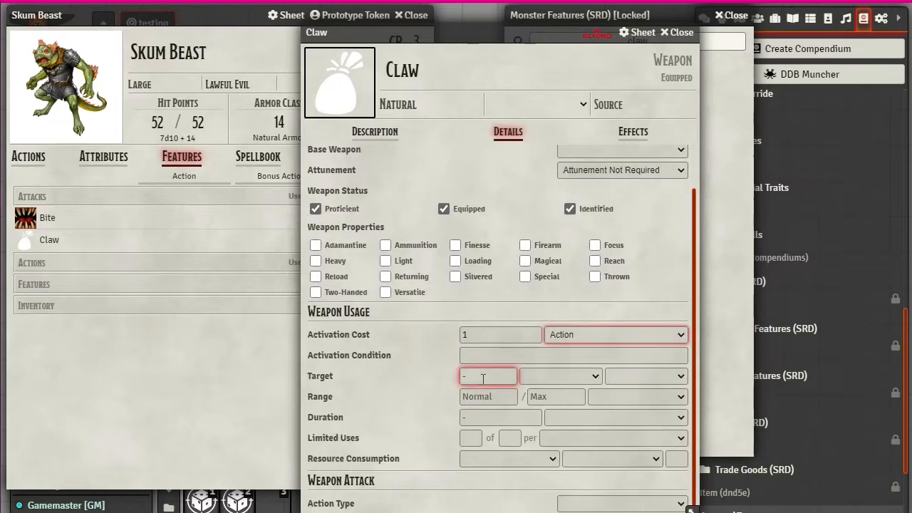
pyautogui.click(494, 398)
pyautogui.write('5')
pyautogui.click(542, 398)
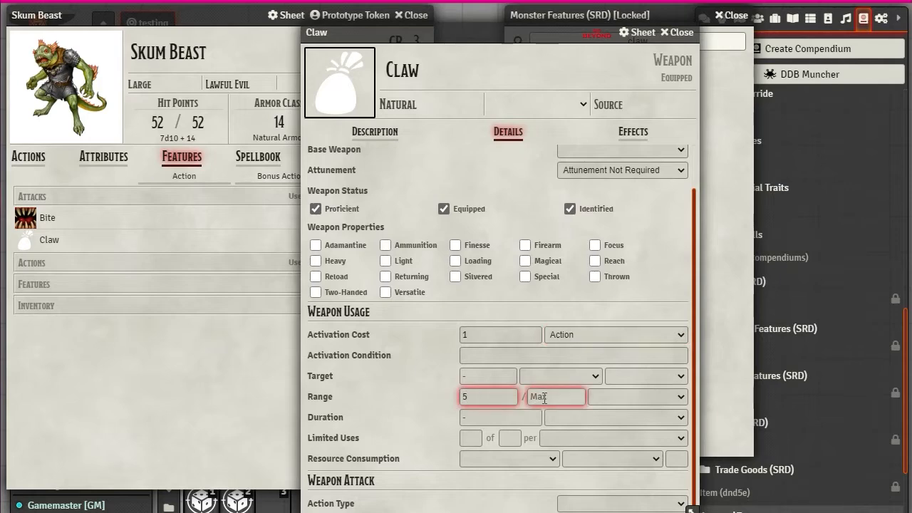
pyautogui.click(651, 396)
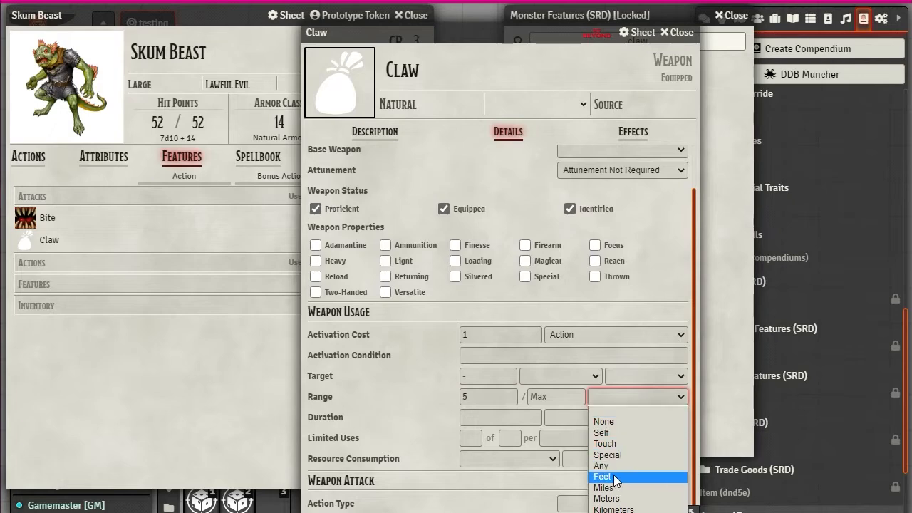
pyautogui.click(614, 475)
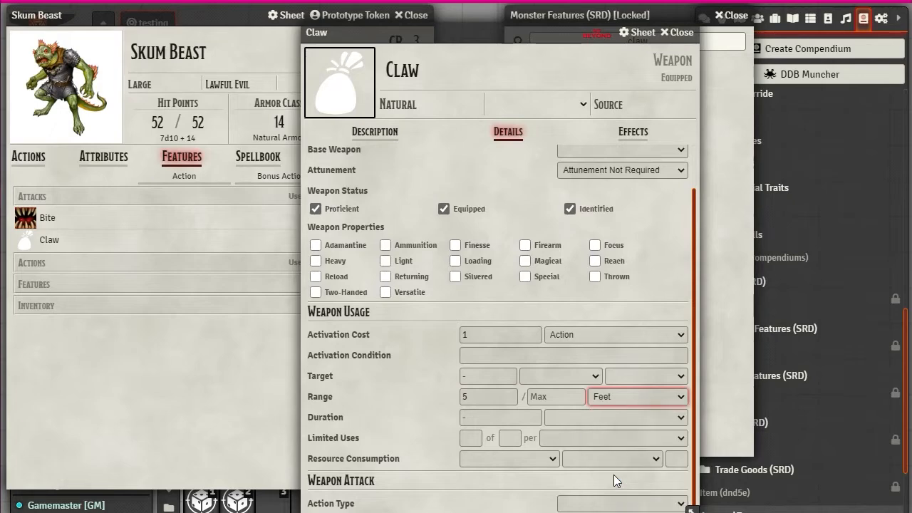
pyautogui.click(593, 415)
pyautogui.click(586, 302)
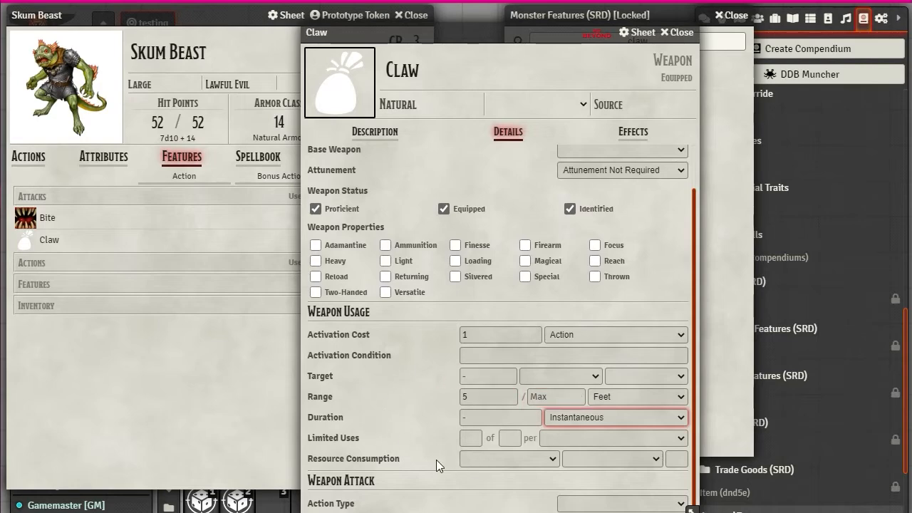
pyautogui.click(682, 503)
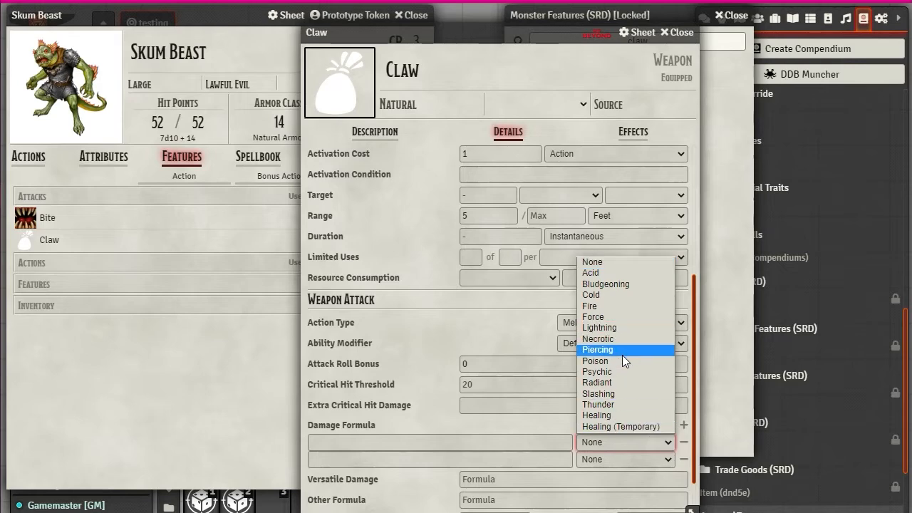
pyautogui.click(620, 392)
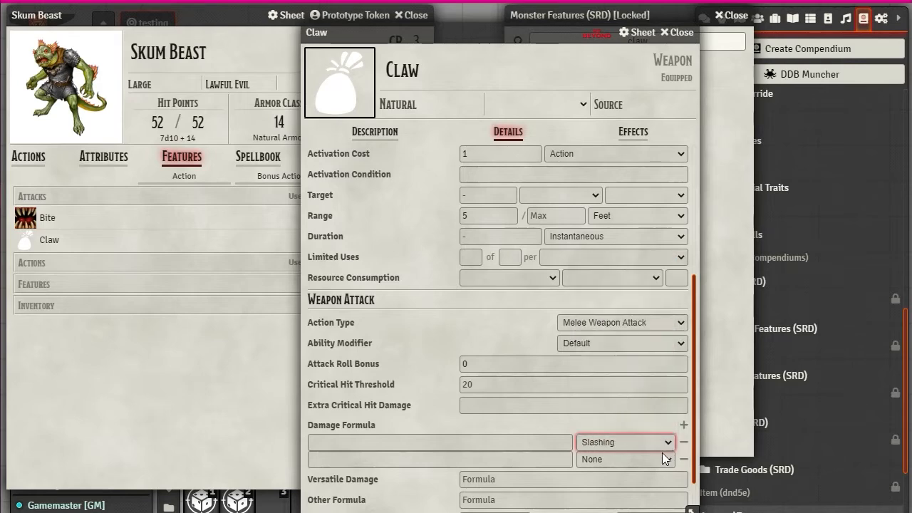
pyautogui.click(667, 461)
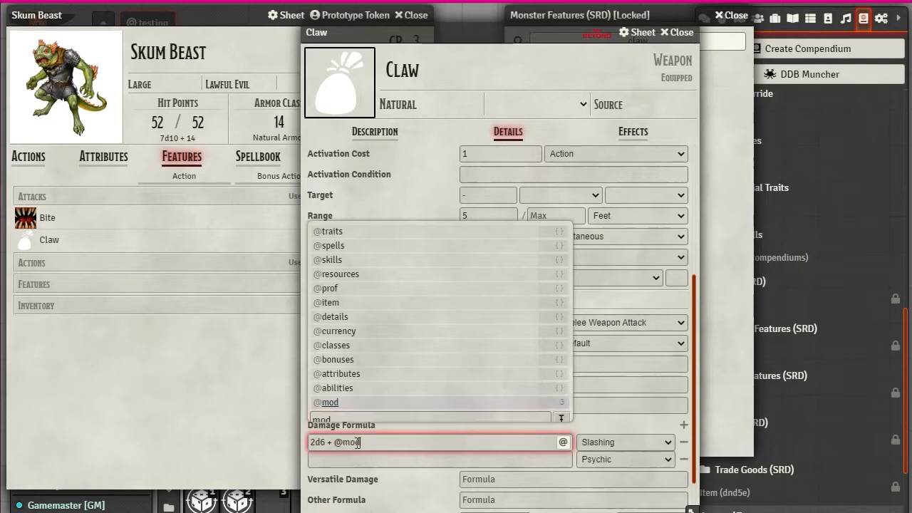
pyautogui.press('Return')
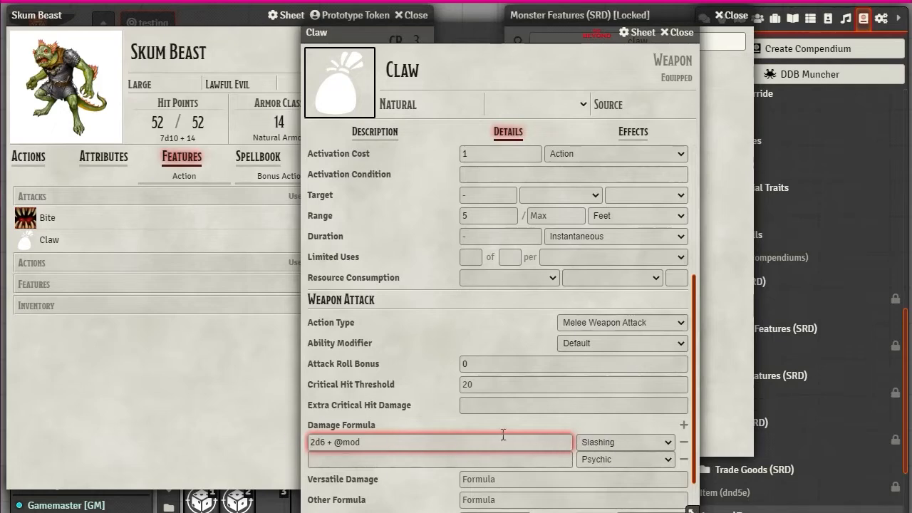
pyautogui.click(333, 461)
pyautogui.write('1d6')
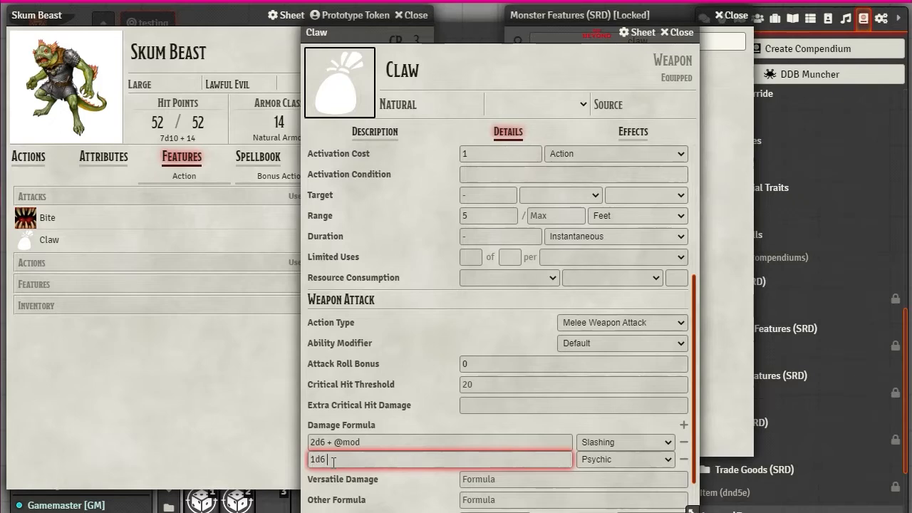
pyautogui.write('+@mod')
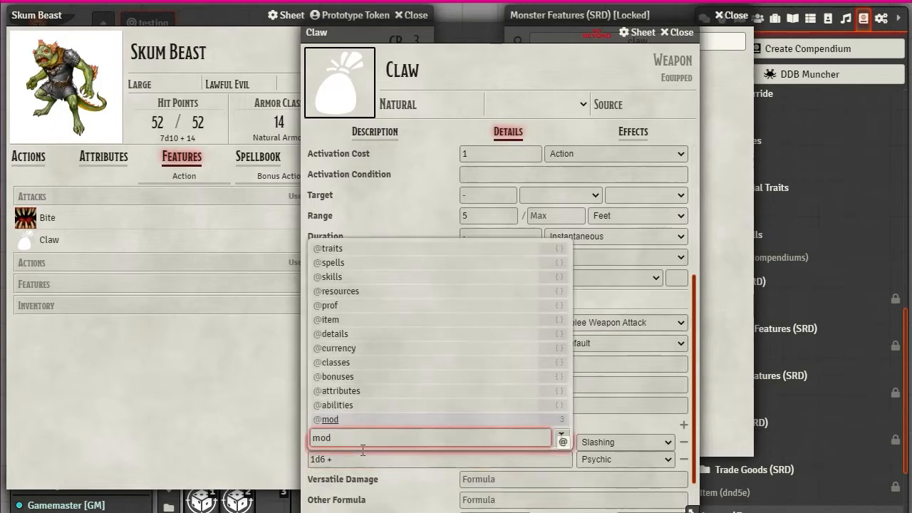
pyautogui.press('Return')
pyautogui.click(398, 489)
pyautogui.scroll(-2, 516, 378)
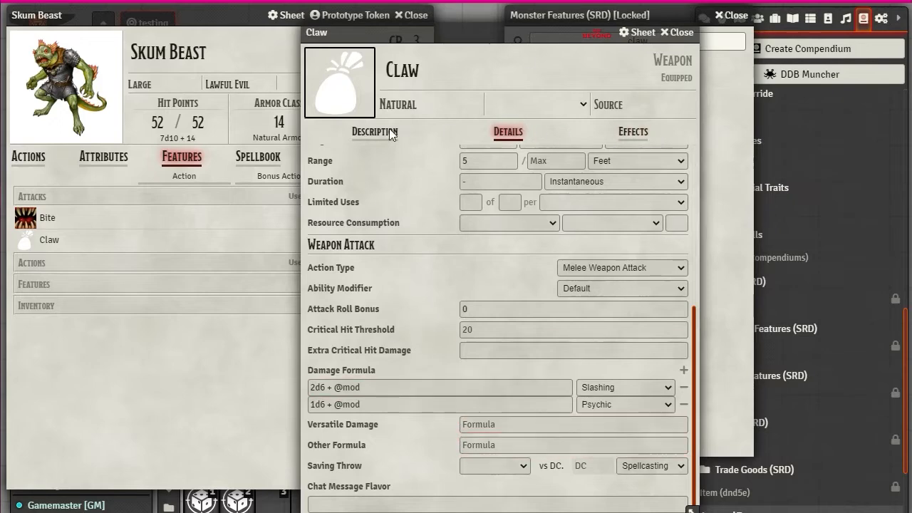
# Set the Claw's artwork to a brown clawed-paw image from the core icons/commodities/claws folder, and close the Claw sheet.
pyautogui.click(340, 90)
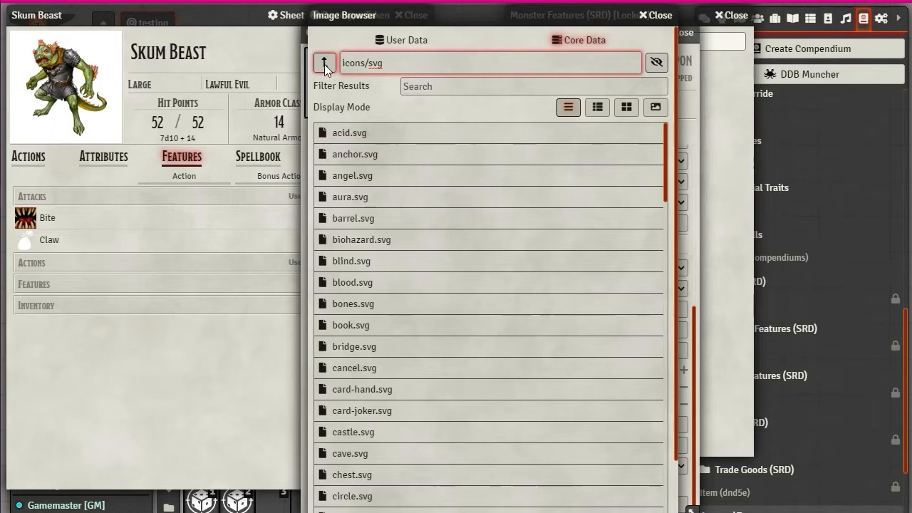
pyautogui.click(324, 64)
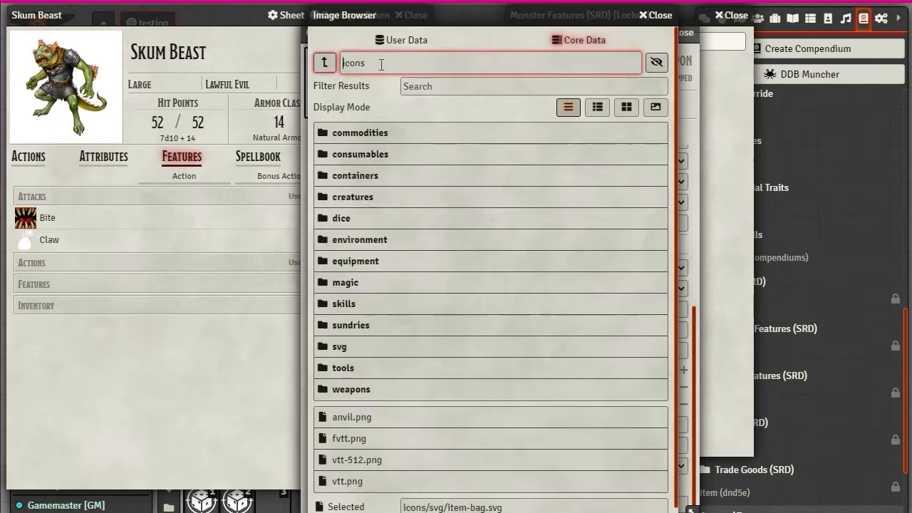
pyautogui.click(360, 135)
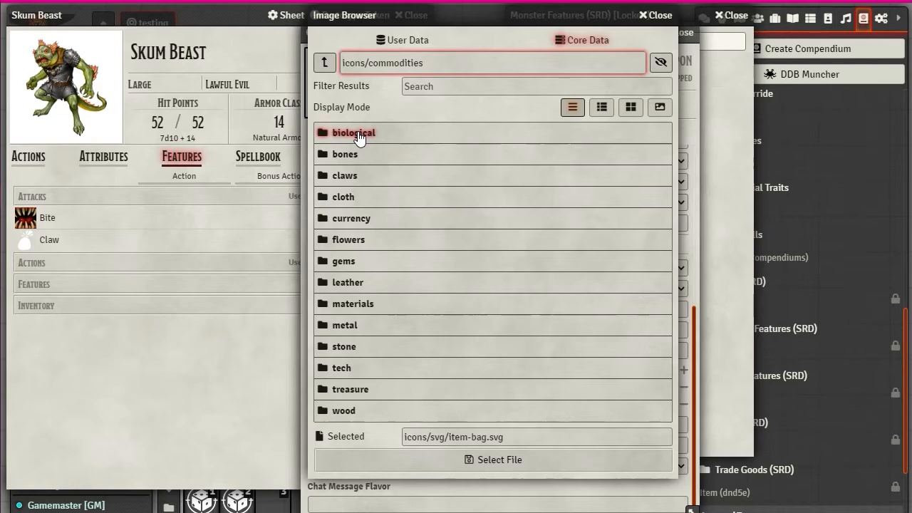
pyautogui.click(347, 176)
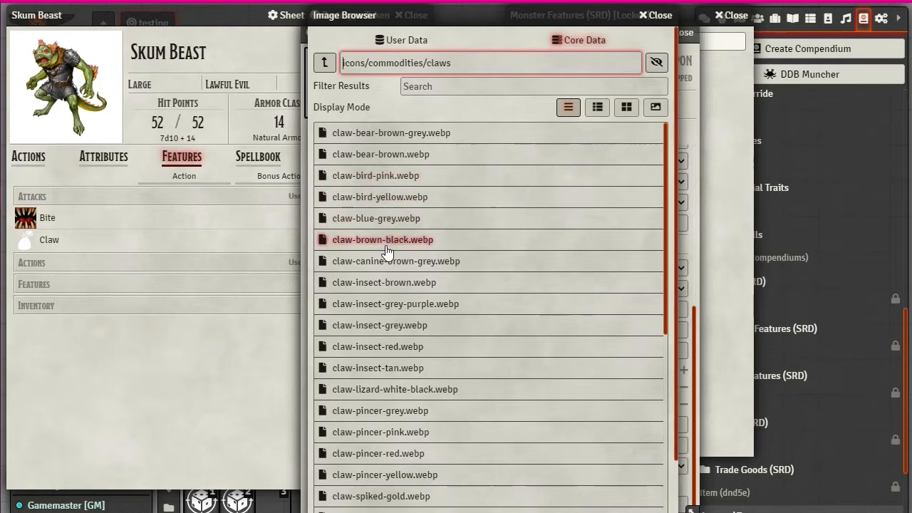
pyautogui.scroll(-1, 454, 265)
pyautogui.scroll(1, 454, 266)
pyautogui.doubleClick(454, 262)
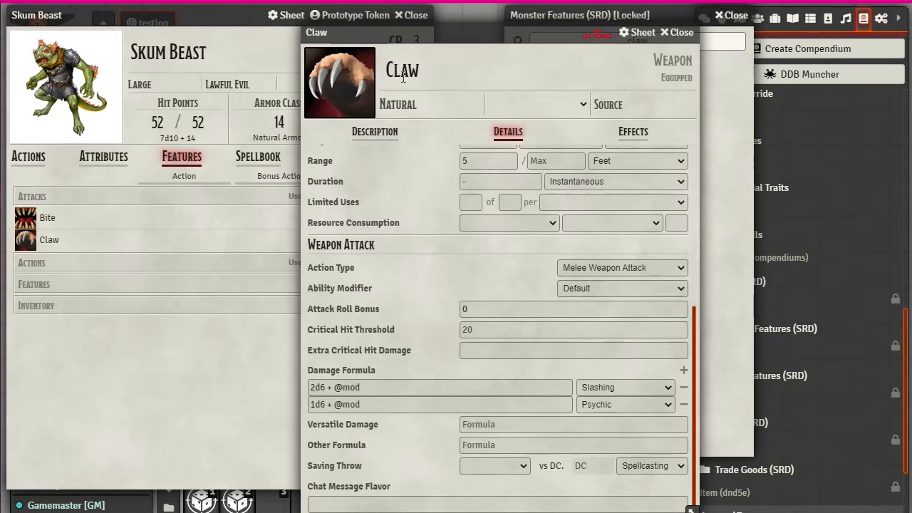
pyautogui.click(677, 32)
# Add another weapon attack to the Skum Beast and name it Mind-Bending Roar (Recharge 5-6).
pyautogui.click(29, 156)
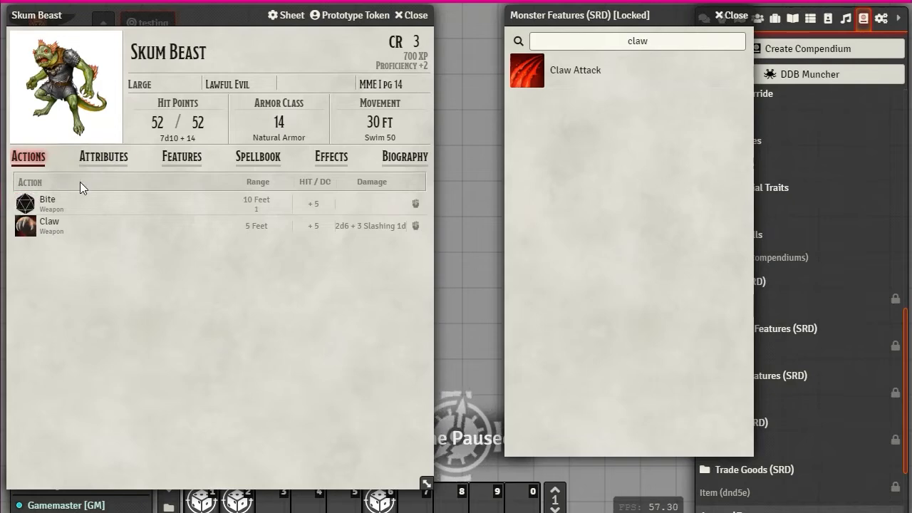
pyautogui.click(105, 158)
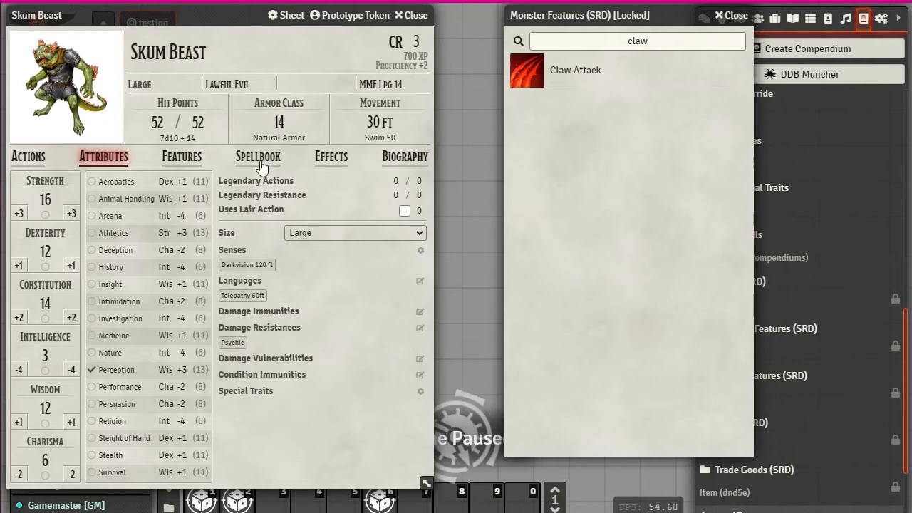
pyautogui.click(195, 160)
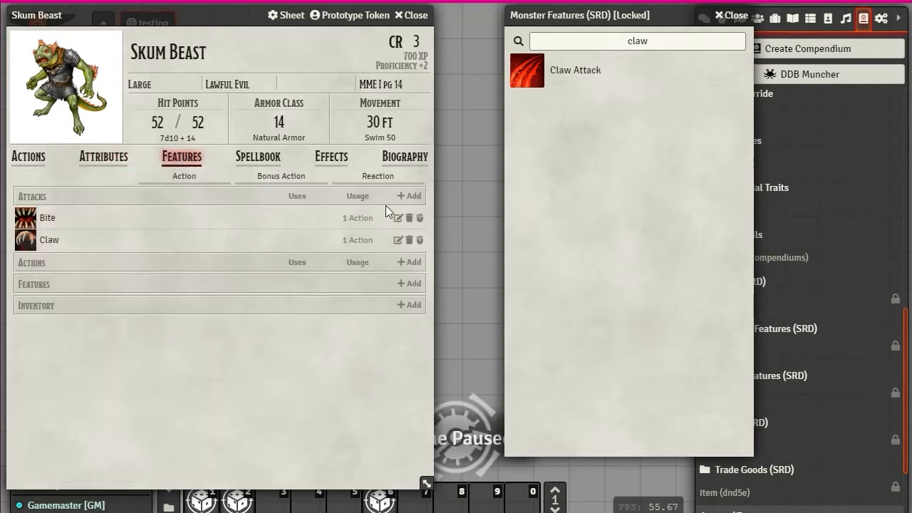
pyautogui.click(409, 196)
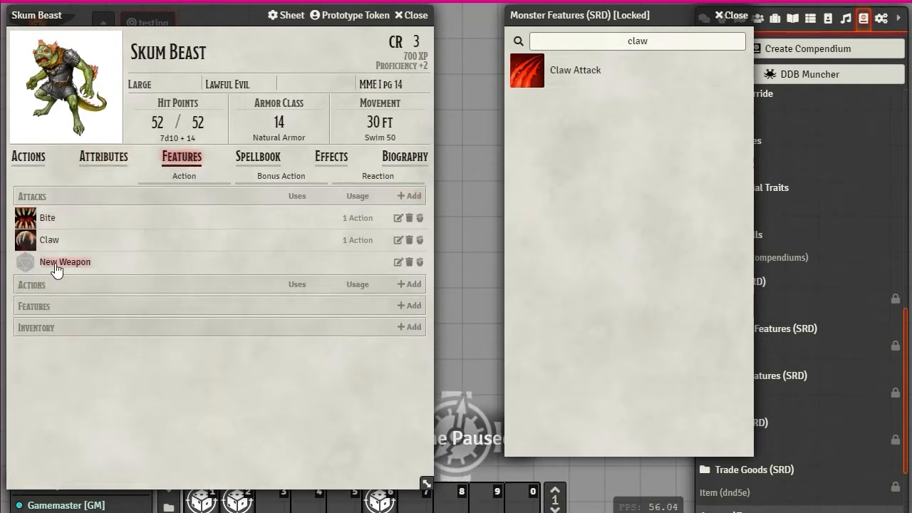
pyautogui.click(57, 262)
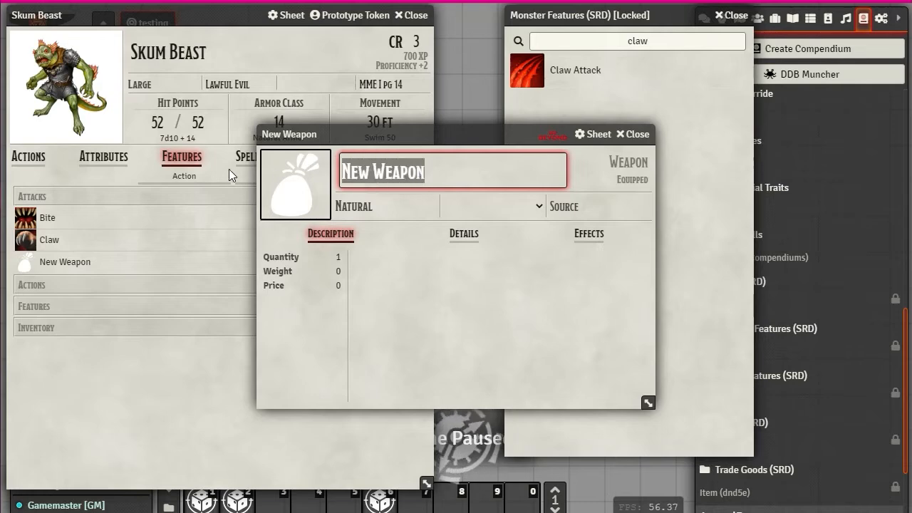
pyautogui.write('Mind-Bending Roar (Recharge 5-6)')
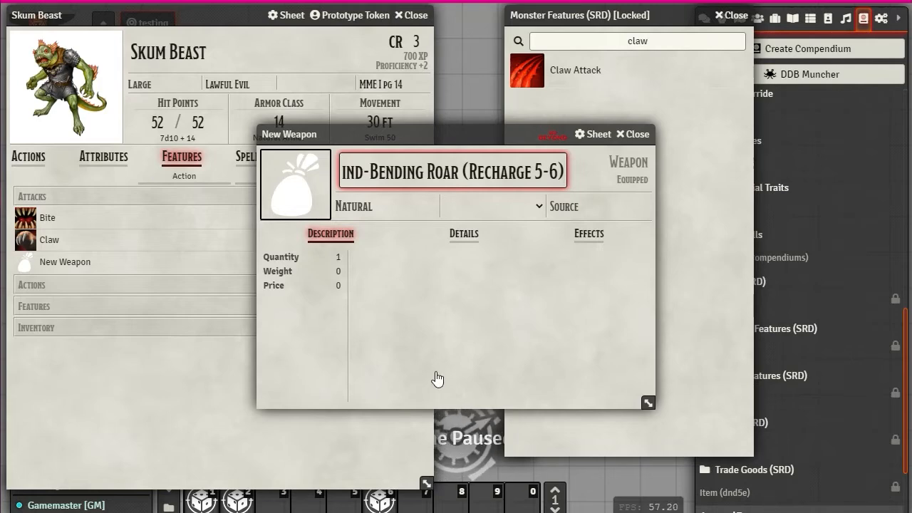
# Describe the roar: creatures within 30 feet hearing it, except aboleths and skum, take 18 (4d8) psychic damage and Wisdom-save disadvantage until the skum's next turn ends.
pyautogui.click(635, 261)
pyautogui.write("The skum can emit a psychic roar. Each creature within 30 feet that is not an aboleth or a skum and can hear its scream takes 18 (4d8) psychic damage, and the target has disadvantage on Wisdom saving throws until the end of the skum's next turn.")
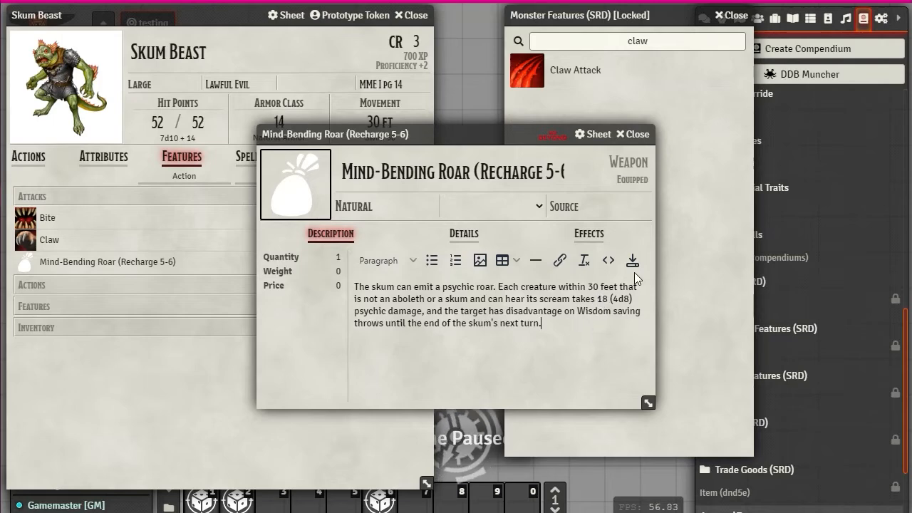
# Bold the 18 (4d8) psychic damage phrase and the Wisdom saving throw disadvantage clause in the roar's description.
pyautogui.moveTo(599, 298); pyautogui.dragTo(424, 312)
pyautogui.hotkey('ctrl', 'b')
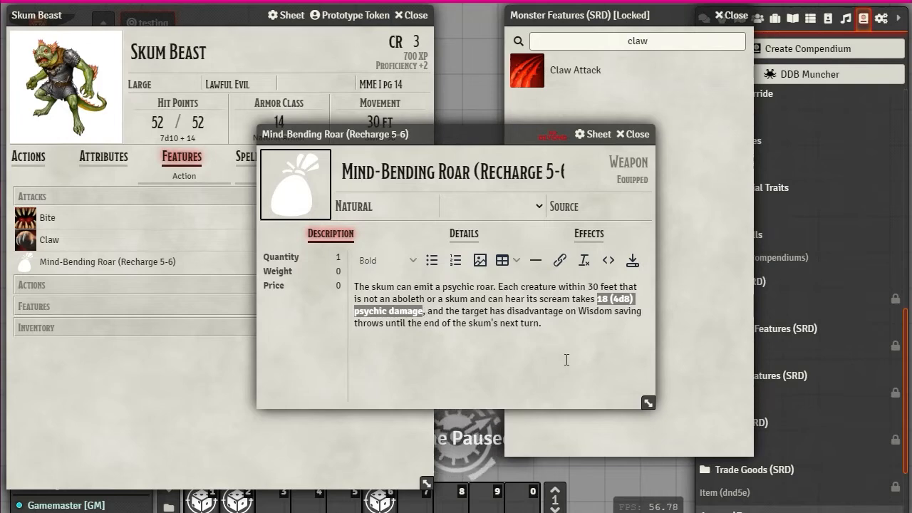
pyautogui.click(507, 312)
pyautogui.moveTo(506, 311); pyautogui.dragTo(540, 326)
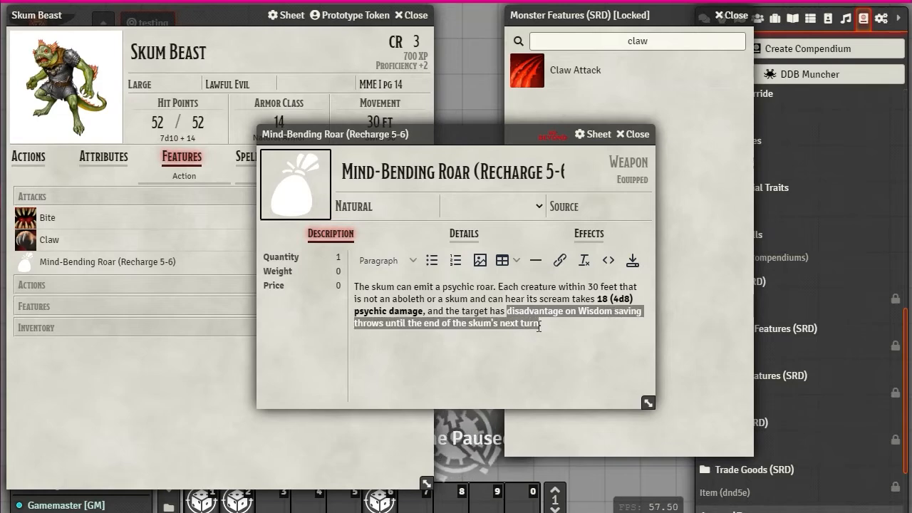
pyautogui.hotkey('ctrl', 'b')
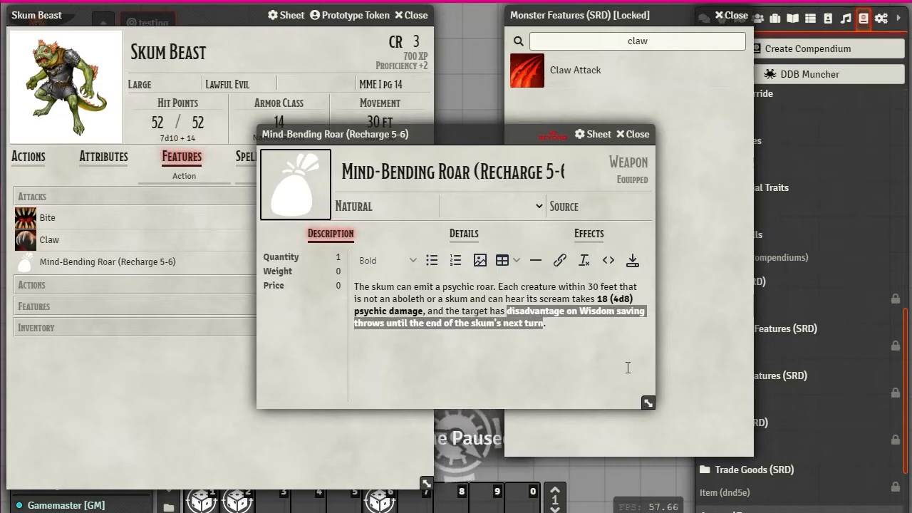
pyautogui.click(627, 369)
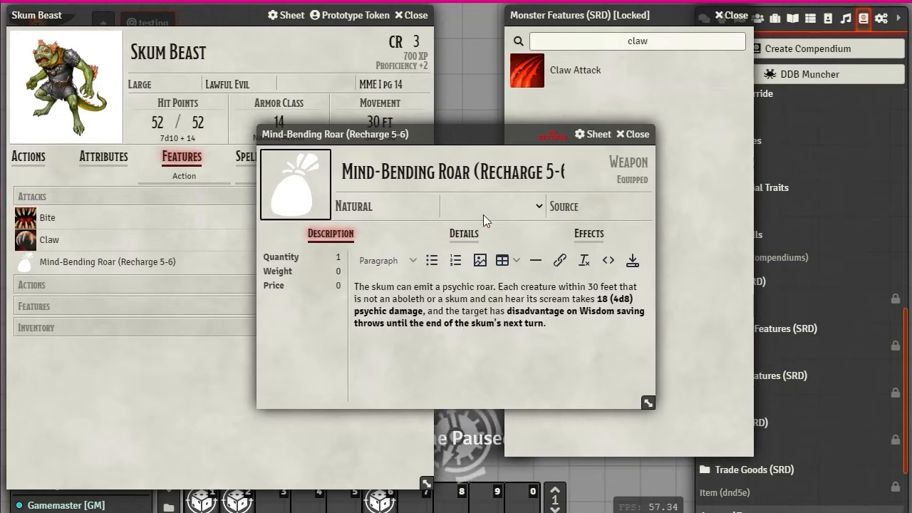
# Examine the Mind-Bending Roar's weapon details and action type options, and move its sheet clear of the Monster Features compendium.
pyautogui.click(468, 240)
pyautogui.moveTo(446, 122); pyautogui.dragTo(453, 6)
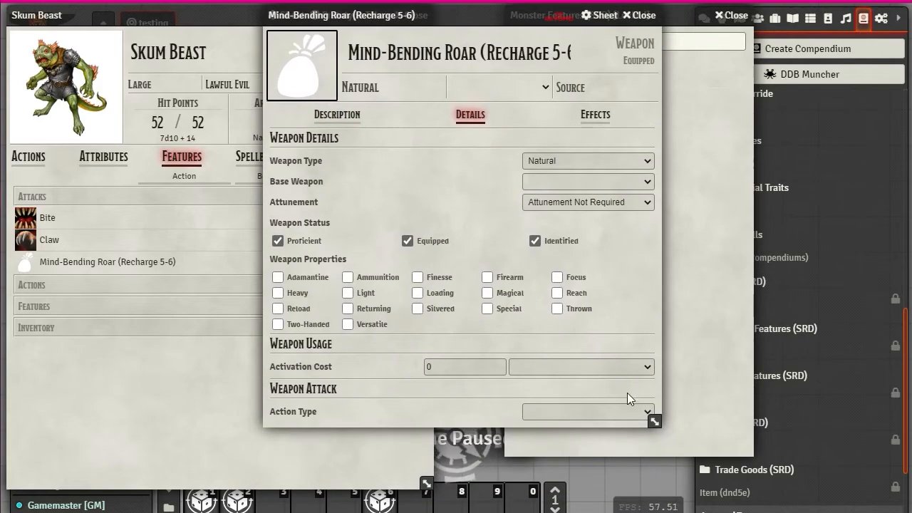
pyautogui.moveTo(657, 424); pyautogui.dragTo(657, 471)
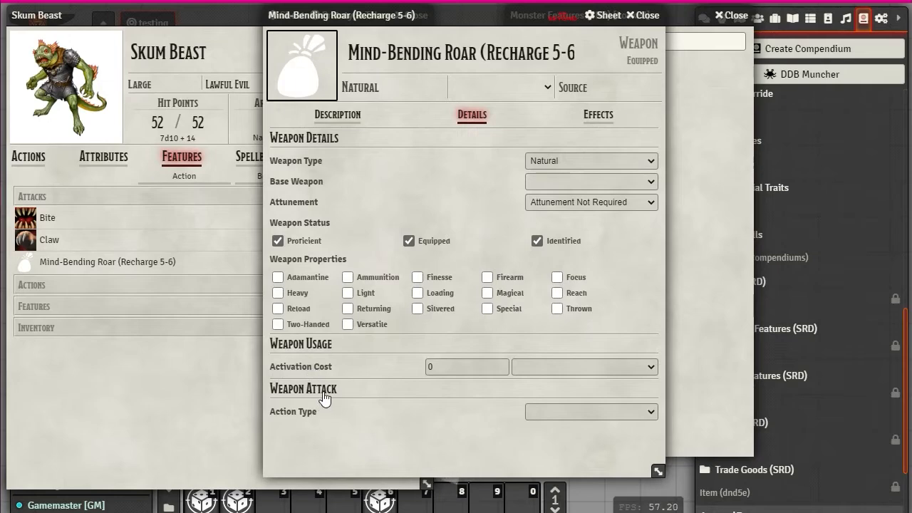
pyautogui.click(649, 412)
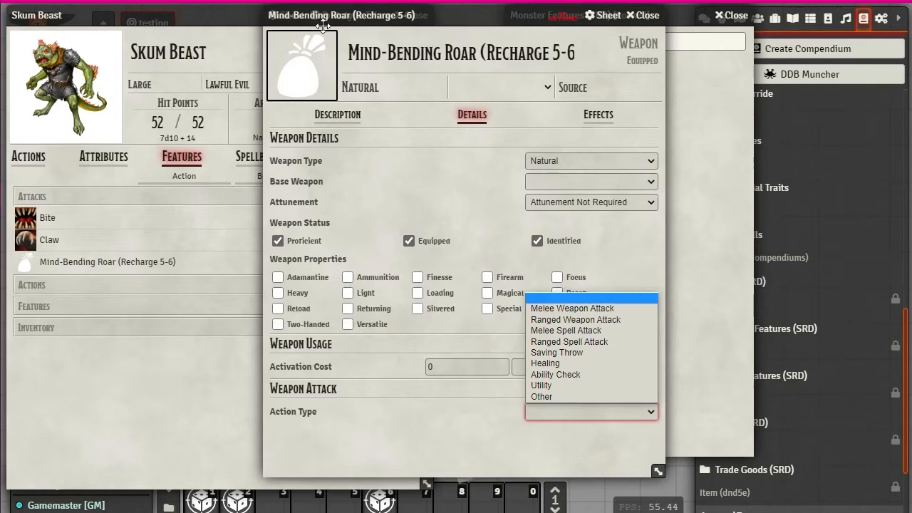
pyautogui.moveTo(422, 24); pyautogui.dragTo(185, 15)
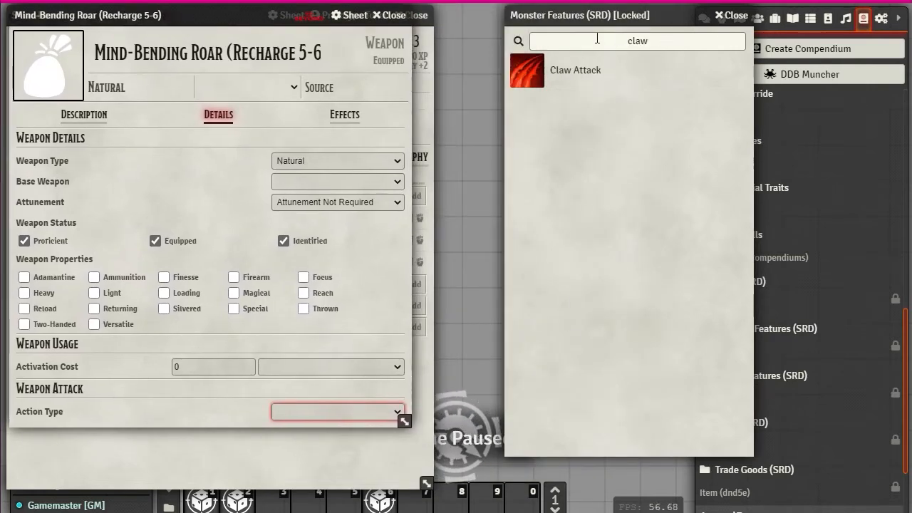
# Search the Monster Features compendium for "breath" and examine the Acid Breath feature's description and usage details.
pyautogui.doubleClick(636, 40)
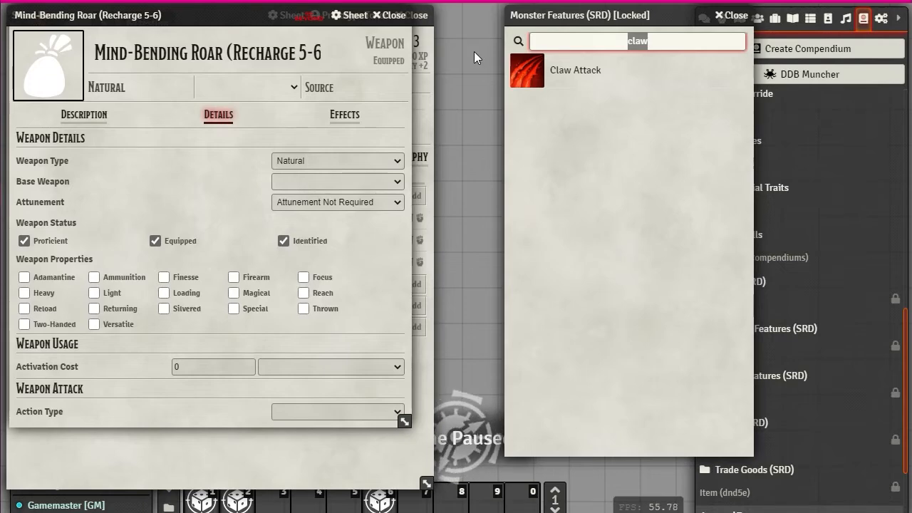
pyautogui.write('breath')
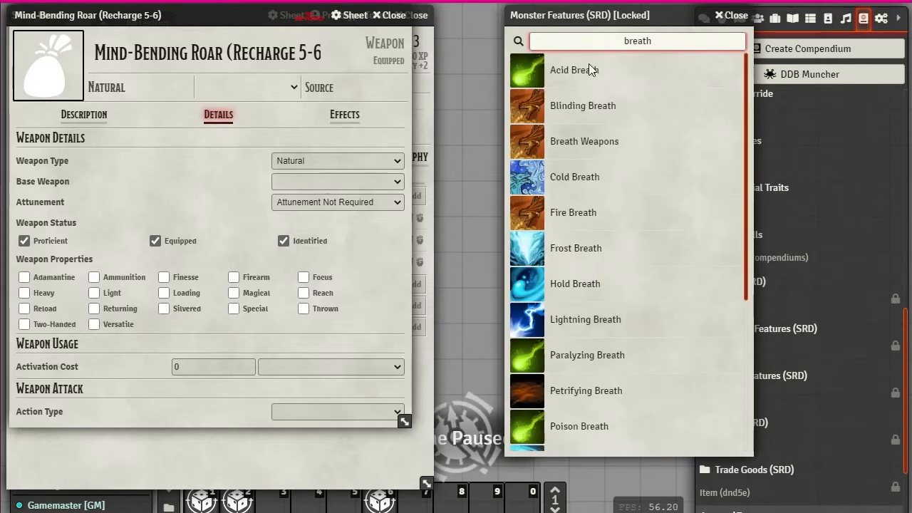
pyautogui.click(569, 76)
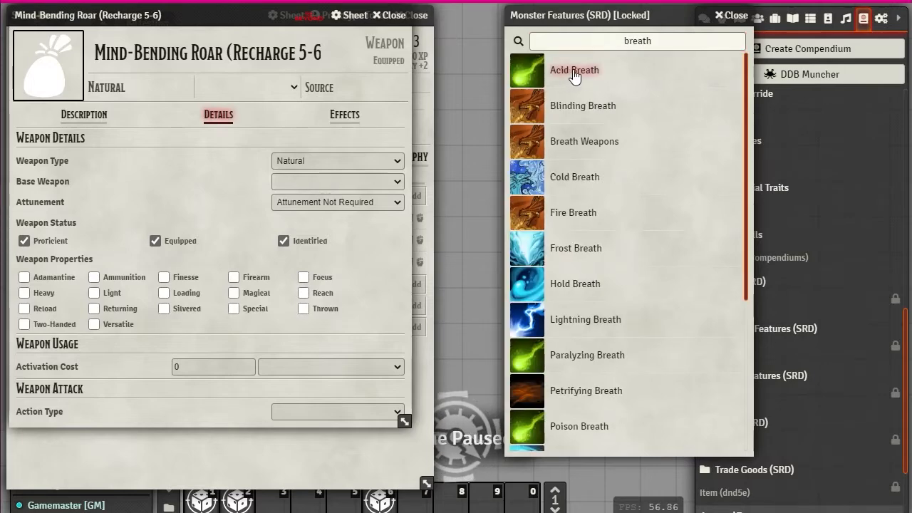
pyautogui.moveTo(440, 138); pyautogui.dragTo(648, 21)
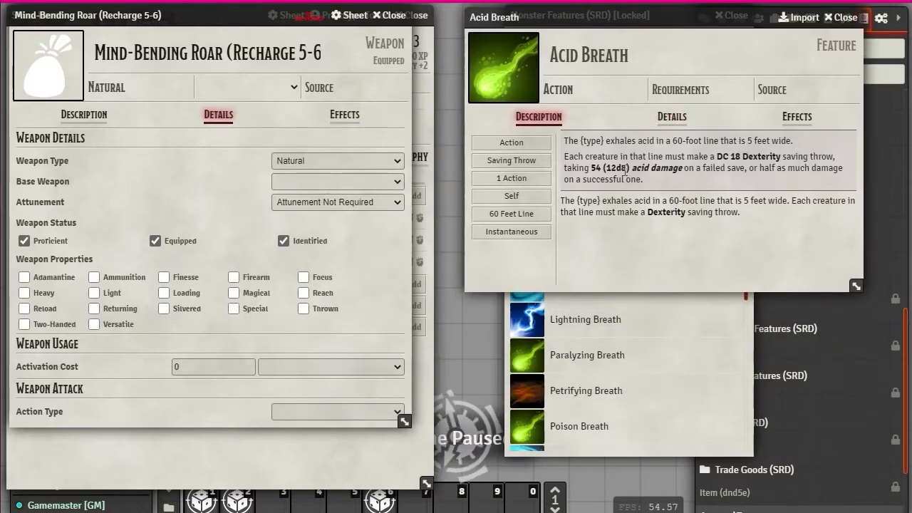
pyautogui.click(670, 118)
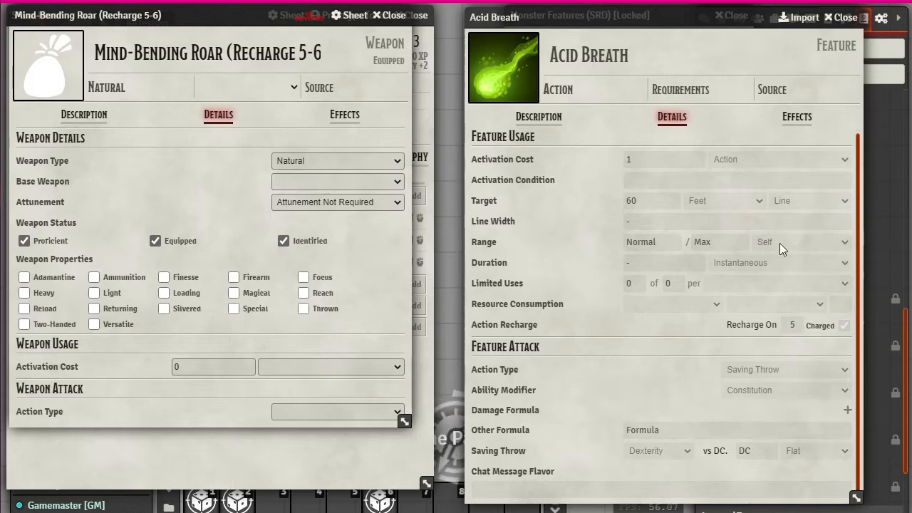
pyautogui.scroll(1, 769, 265)
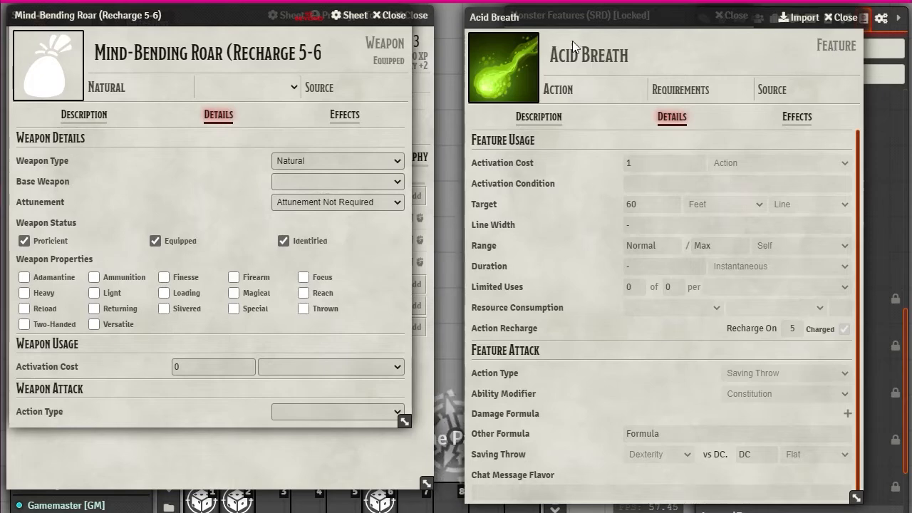
# Delete the Mind-Bending Roar (Recharge 5-6) attack from the Skum Beast and add a new blank feature with its sheet open.
pyautogui.click(388, 15)
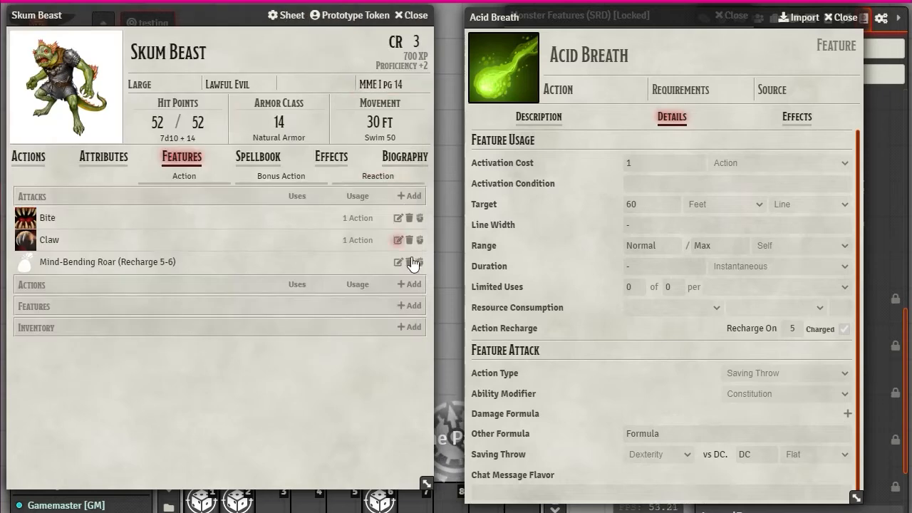
pyautogui.click(410, 259)
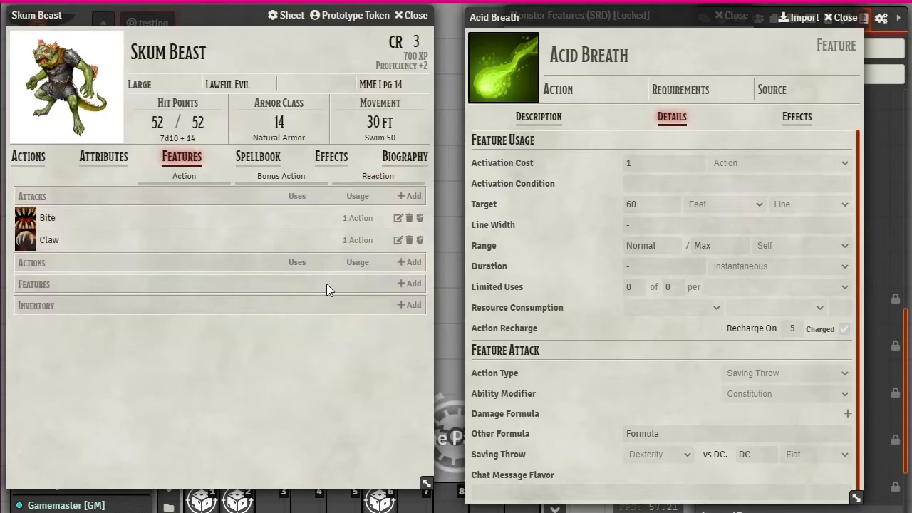
pyautogui.click(411, 283)
pyautogui.click(398, 305)
pyautogui.moveTo(462, 128); pyautogui.dragTo(234, 14)
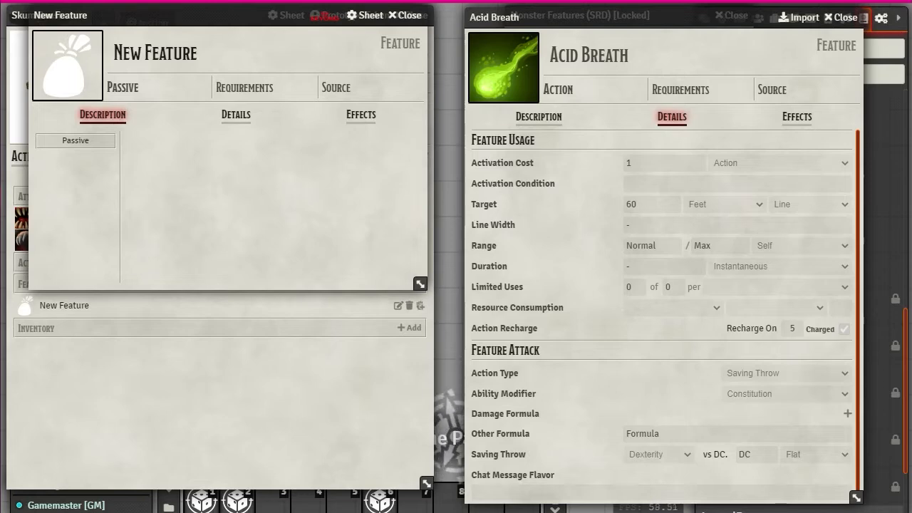
# Enter the psychic roar description: 30 feet, 18 (4d8) psychic damage, disadvantage on Wisdom saving throws until the end of the skum's next turn.
pyautogui.moveTo(292, 151)
pyautogui.click(407, 139)
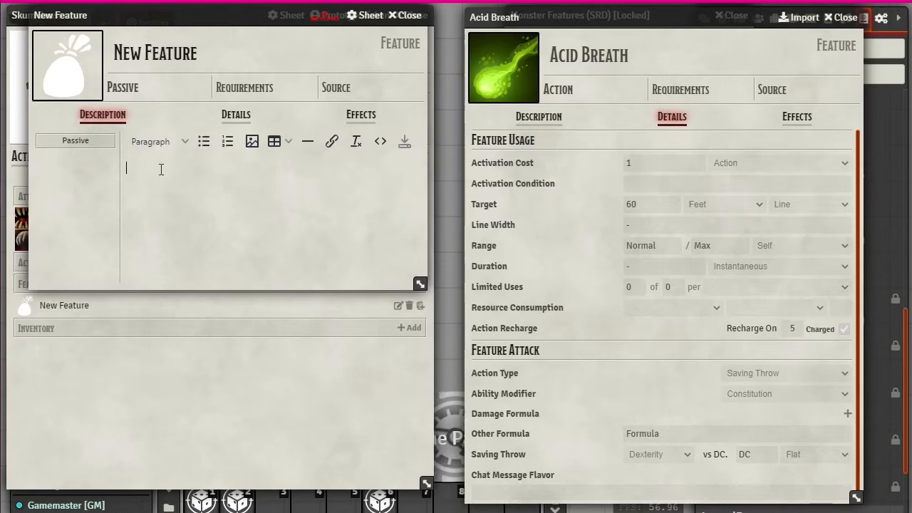
pyautogui.write("The skum can emit a psychic roar. Each creature within 30 feet that is not an aboleth or a skum and can hear its scream takes 18 (4d8) psychic damage, and the target has disadvantage on Wisdom saving throws until the end of the skum's next turn.")
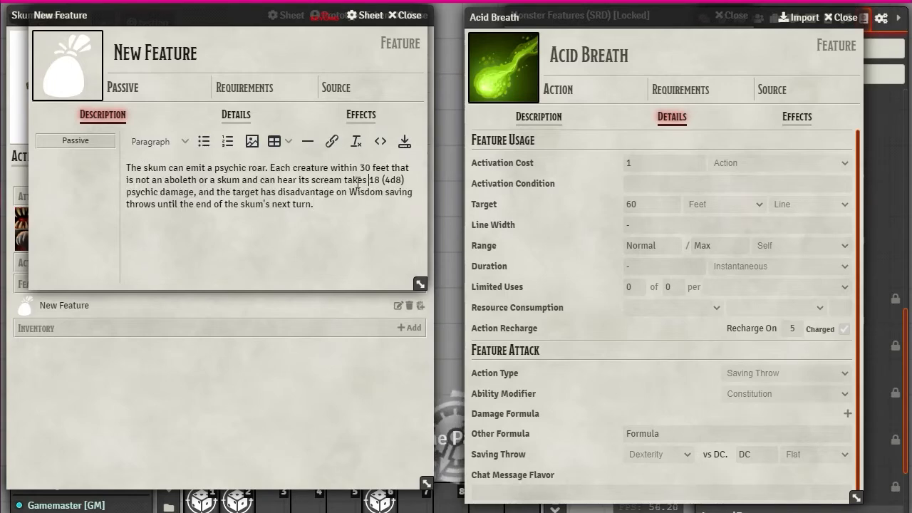
# Bold "18 (4d8) psychic damage" and "disadvantage on Wisdom saving throws until the end of the skum's next turn", and save the description.
pyautogui.moveTo(365, 180); pyautogui.dragTo(195, 193)
pyautogui.hotkey('ctrl', 'b')
pyautogui.moveTo(279, 192); pyautogui.dragTo(312, 207)
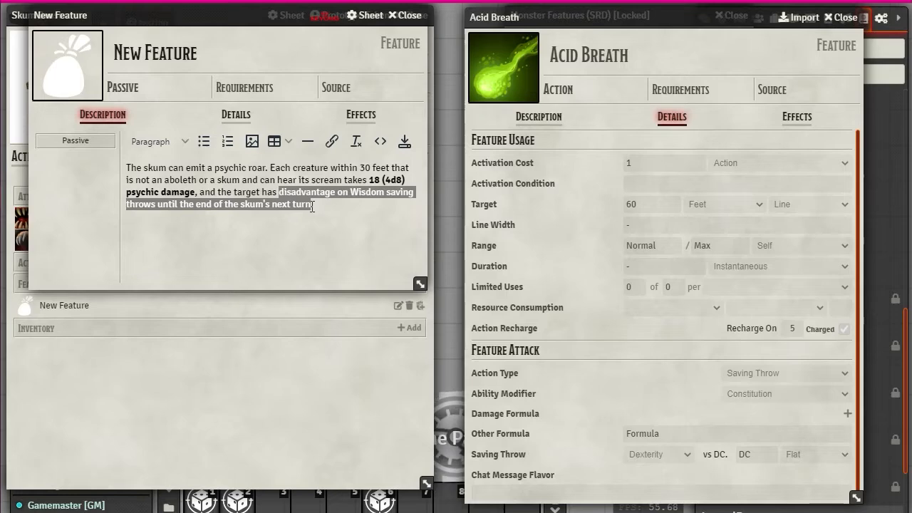
pyautogui.hotkey('ctrl', 'b')
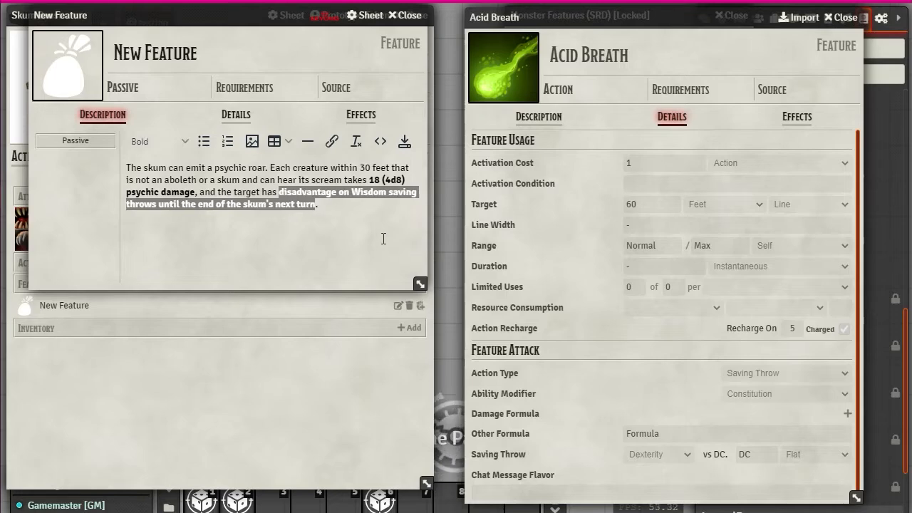
pyautogui.click(404, 144)
# Set the new feature's activation cost to 1 Action in its details.
pyautogui.click(236, 114)
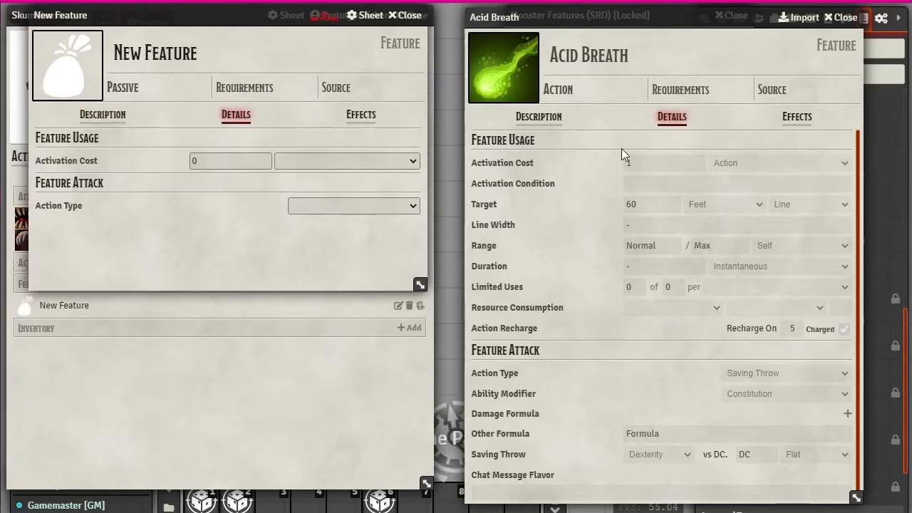
pyautogui.click(229, 155)
pyautogui.moveTo(226, 160); pyautogui.dragTo(138, 161)
pyautogui.write('1')
pyautogui.click(414, 161)
pyautogui.click(360, 179)
pyautogui.click(414, 162)
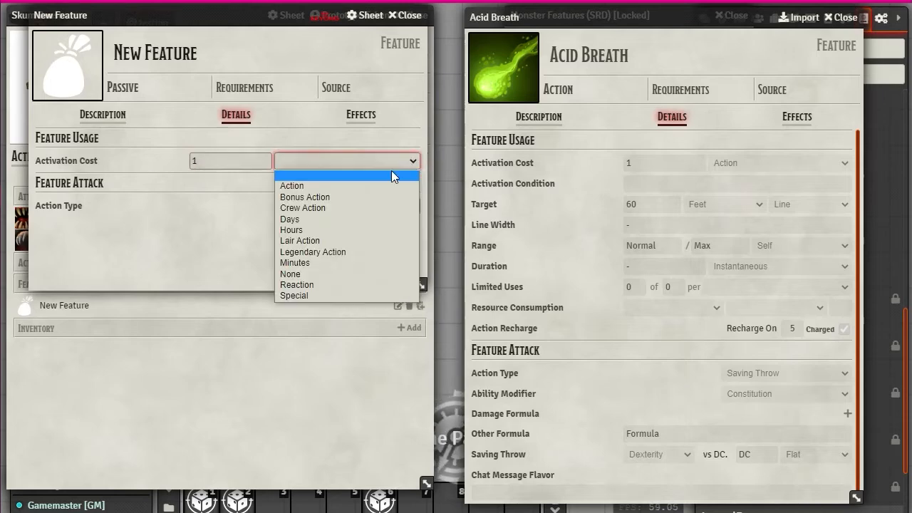
pyautogui.click(332, 183)
# Set the new feature's target area to a 30 Feet Sphere.
pyautogui.press('Tab')
pyautogui.press('Tab')
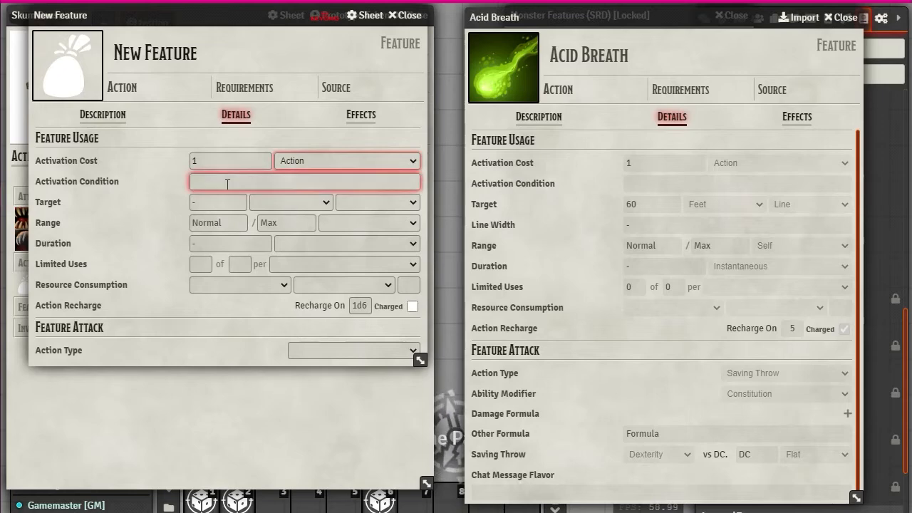
pyautogui.write('30')
pyautogui.click(379, 203)
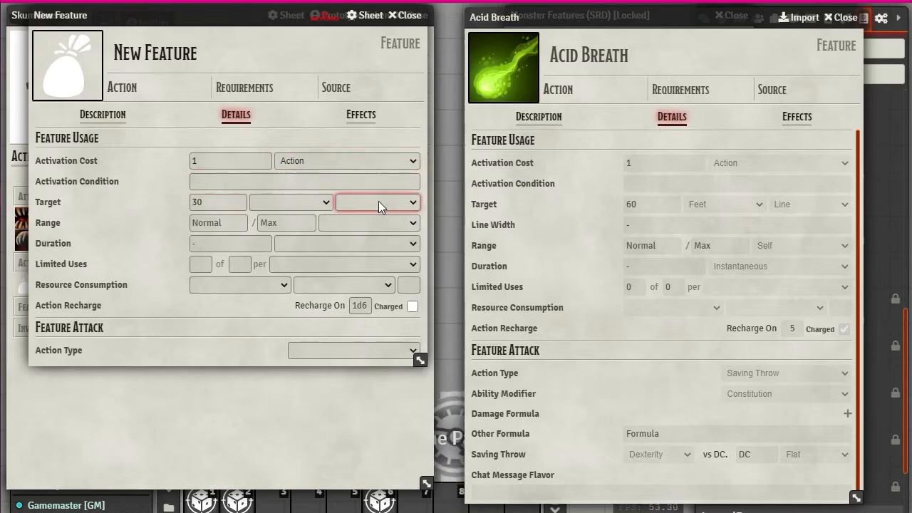
pyautogui.click(283, 200)
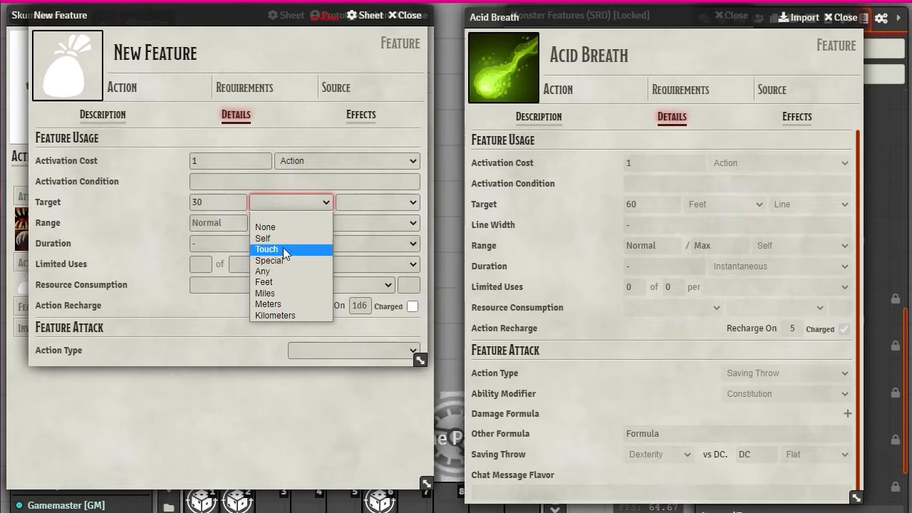
pyautogui.click(284, 282)
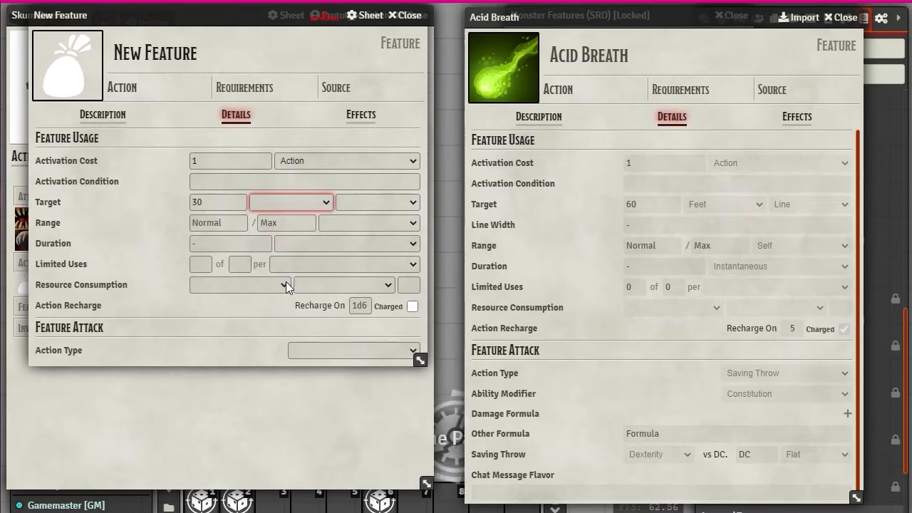
pyautogui.click(368, 206)
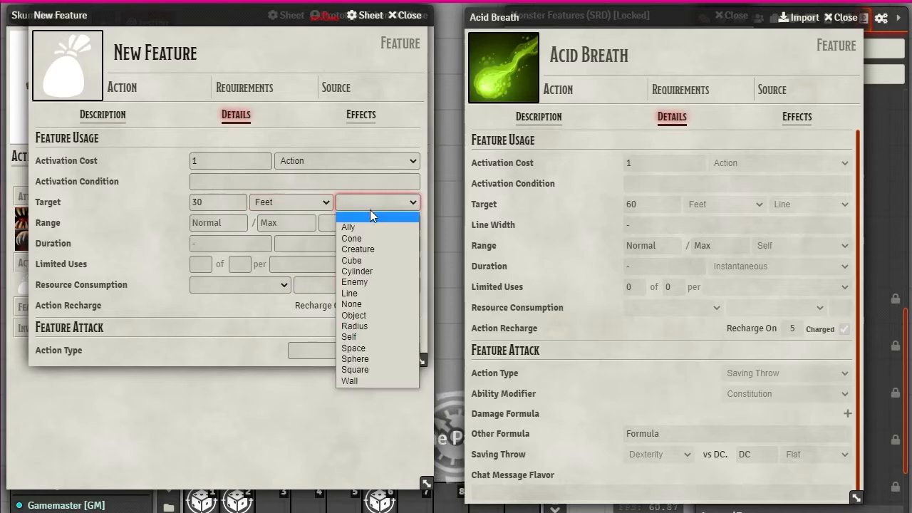
pyautogui.click(369, 358)
# Set the new feature's action recharge to 5 and mark it as charged.
pyautogui.click(227, 222)
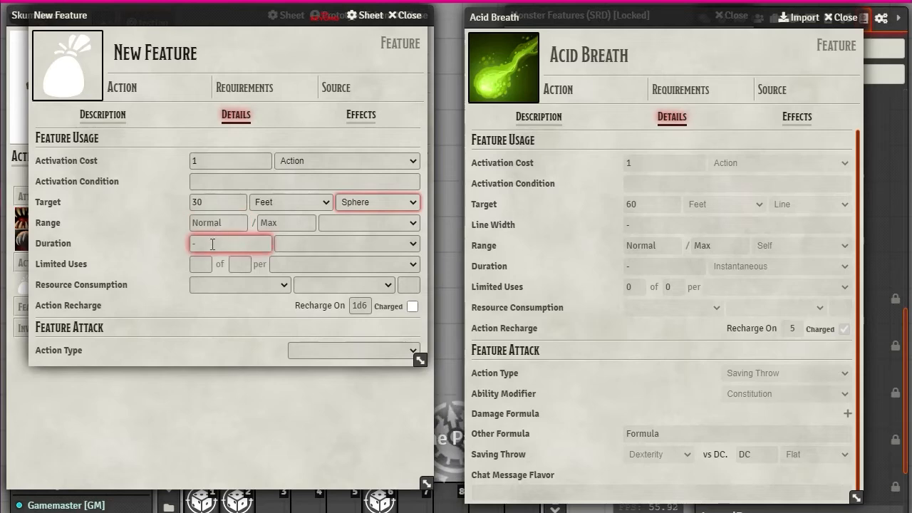
pyautogui.click(360, 307)
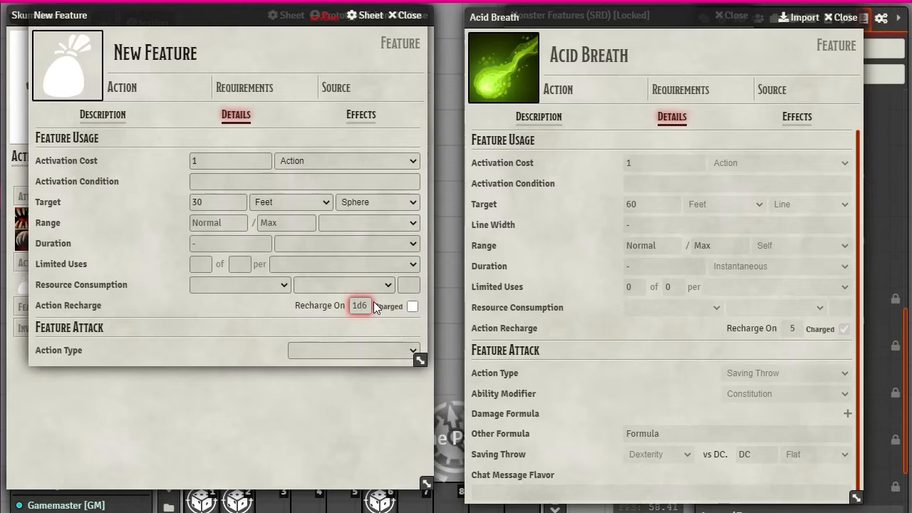
pyautogui.write('5')
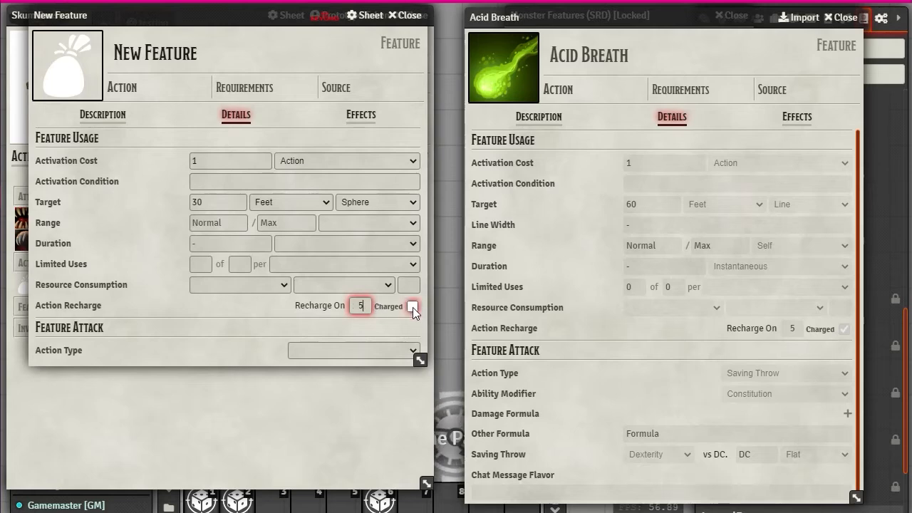
pyautogui.click(413, 306)
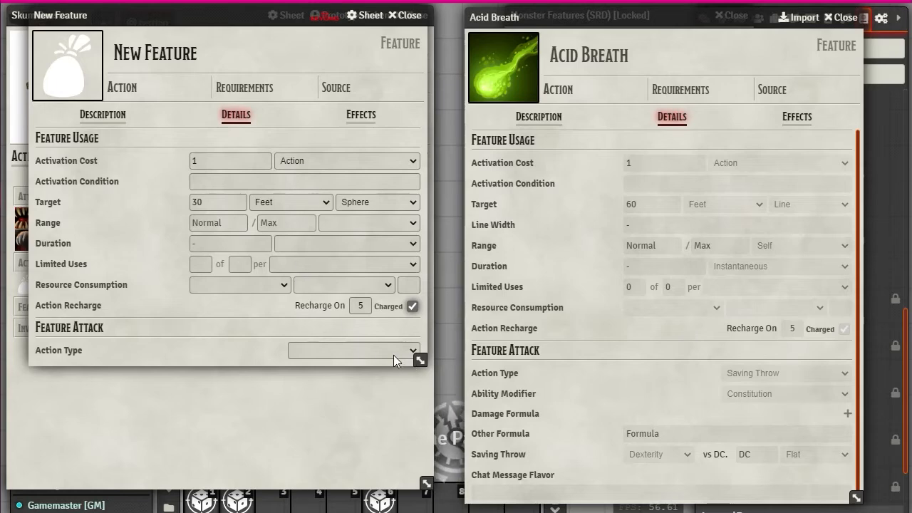
# Set the new feature's action type to Saving Throw, following the Acid Breath reference.
pyautogui.scroll(-1, 640, 400)
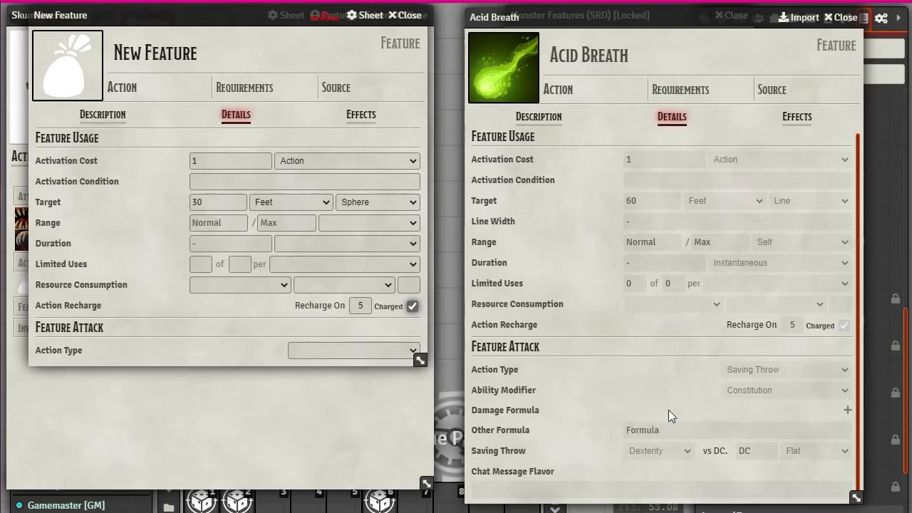
pyautogui.click(409, 350)
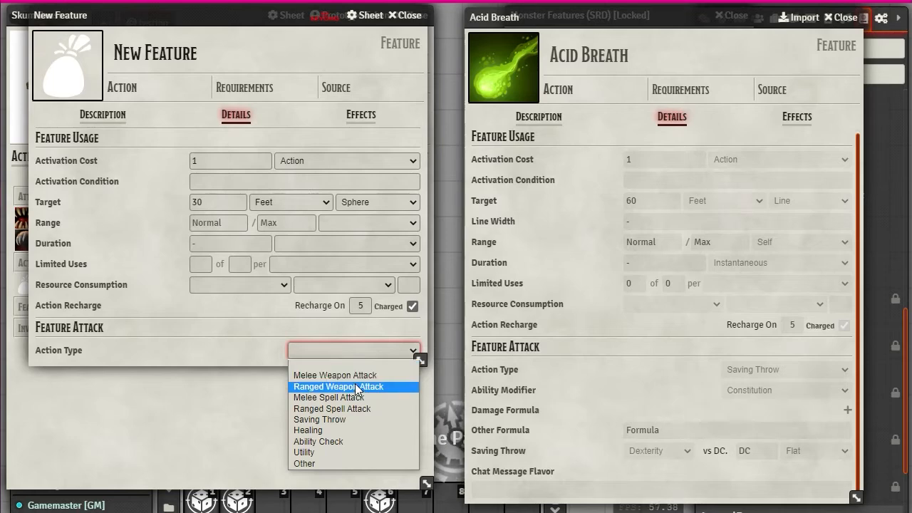
pyautogui.click(367, 420)
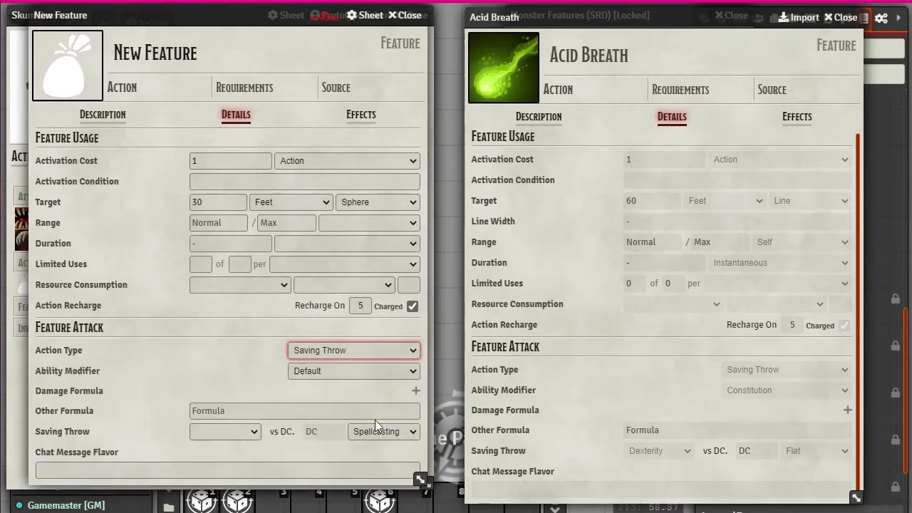
pyautogui.click(359, 417)
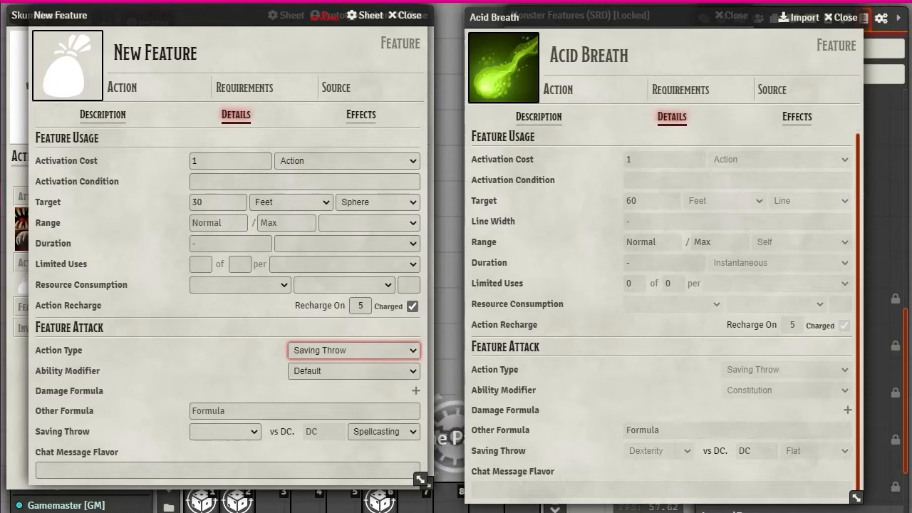
# Set the new feature's action type to Ranged Spell Attack.
pyautogui.click(412, 352)
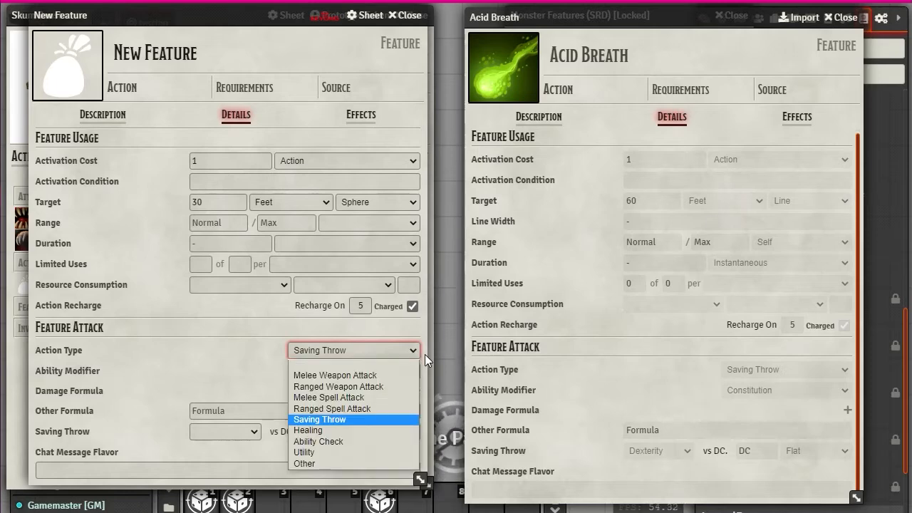
pyautogui.click(365, 409)
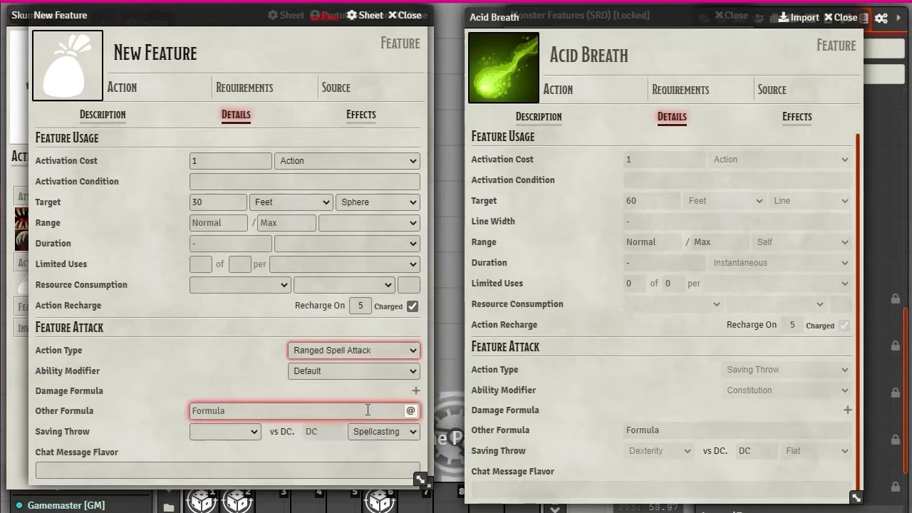
pyautogui.click(192, 391)
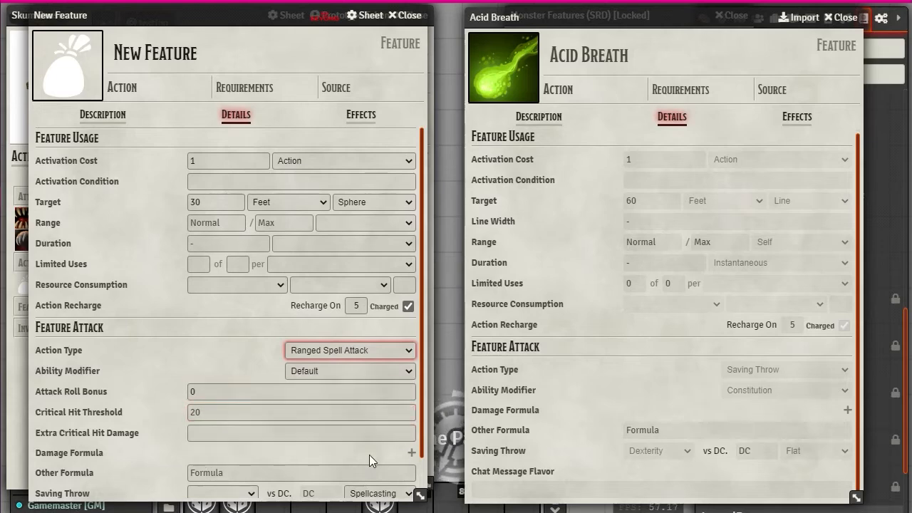
# Add a damage formula of 4d8 with the Psychic damage type to the new feature.
pyautogui.click(412, 453)
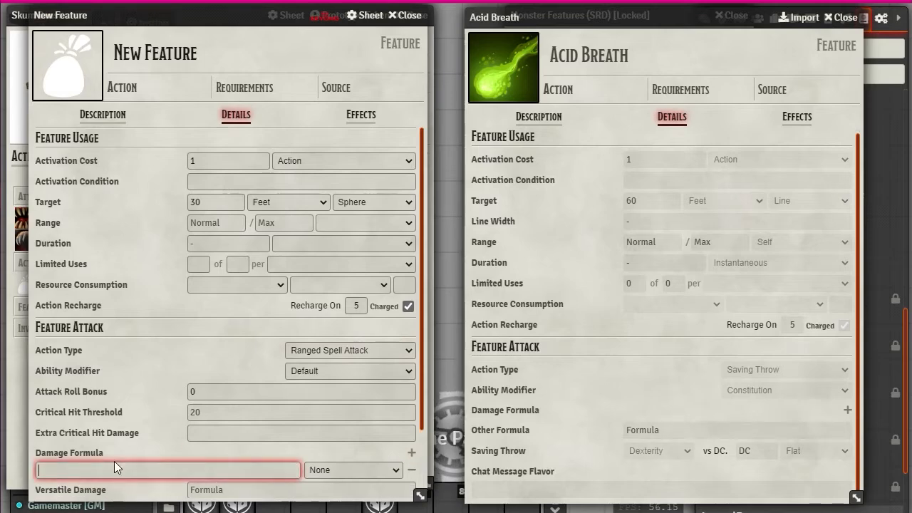
pyautogui.write('4d')
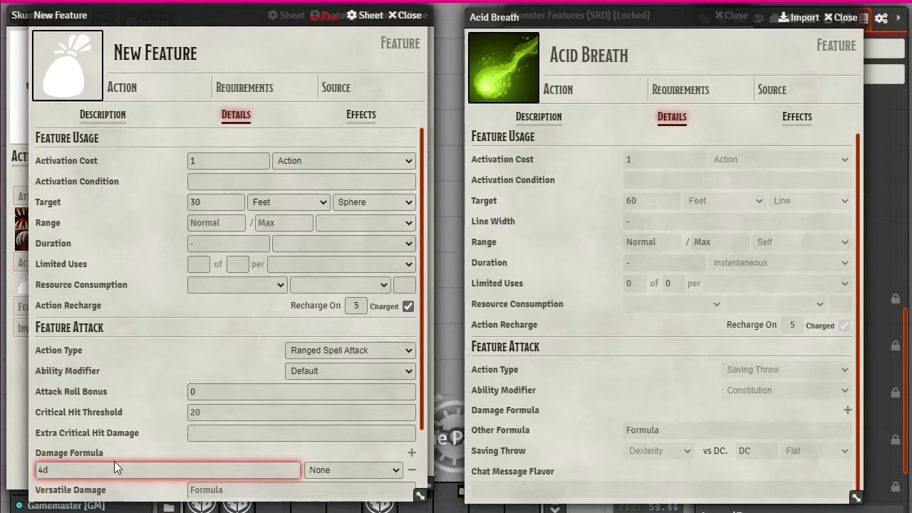
pyautogui.write('8')
pyautogui.click(355, 476)
pyautogui.click(355, 472)
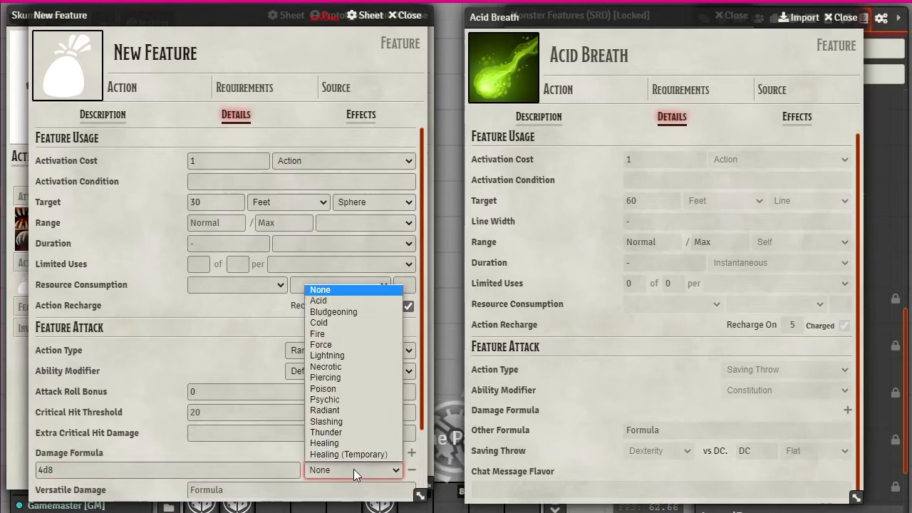
pyautogui.click(363, 401)
pyautogui.scroll(-2, 275, 359)
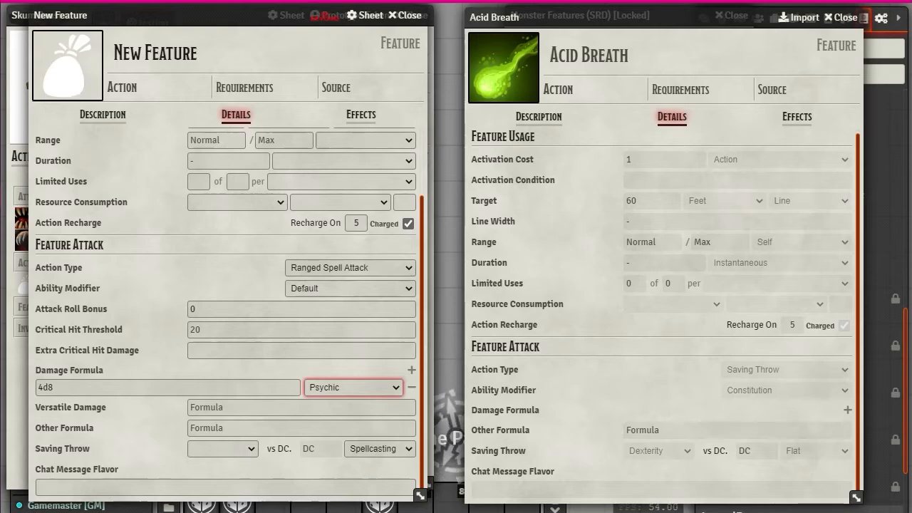
# Close the Acid Breath reference and enter "Mind-Bending Roar (Recharge 5-6)" as the new feature's name.
pyautogui.click(841, 17)
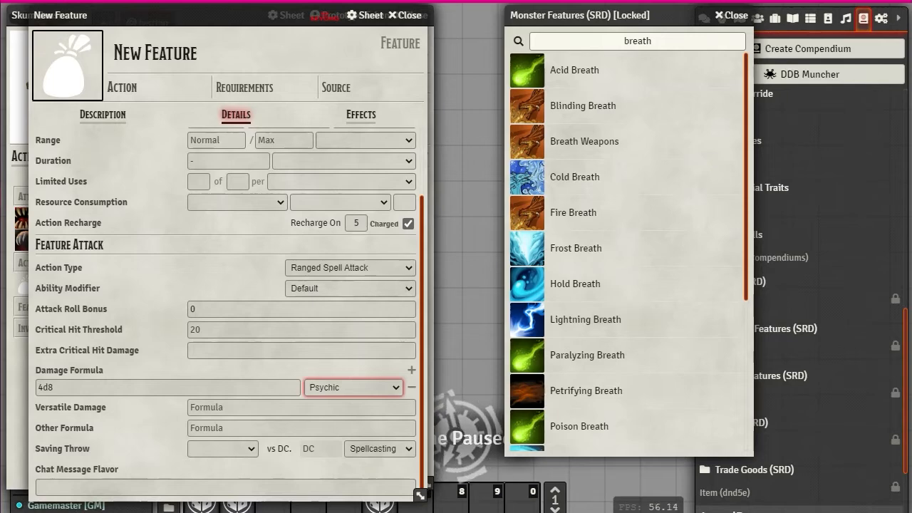
pyautogui.click(211, 59)
pyautogui.hotkey('ctrl', 'a')
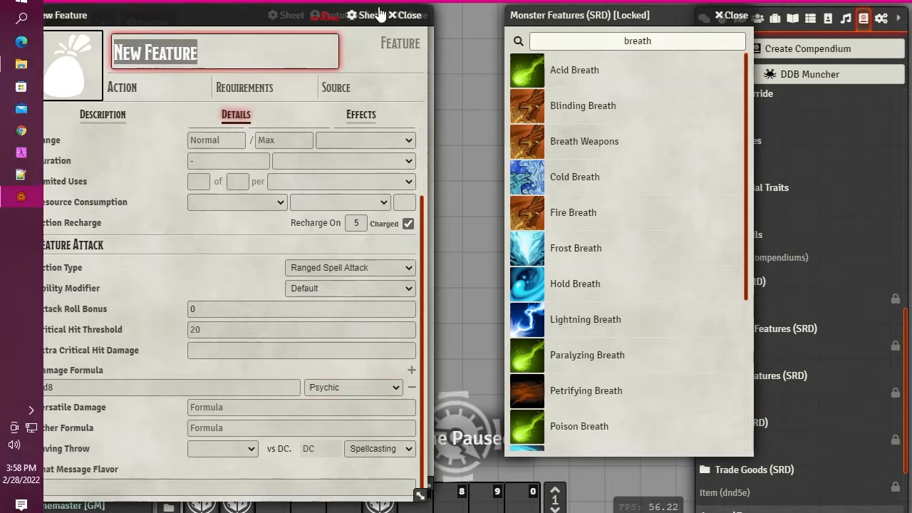
pyautogui.click(226, 54)
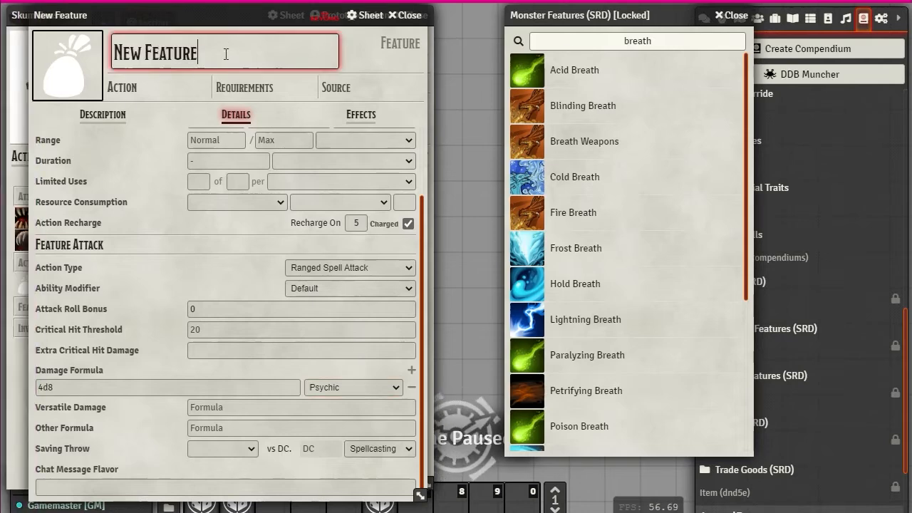
pyautogui.hotkey('ctrl', 'a')
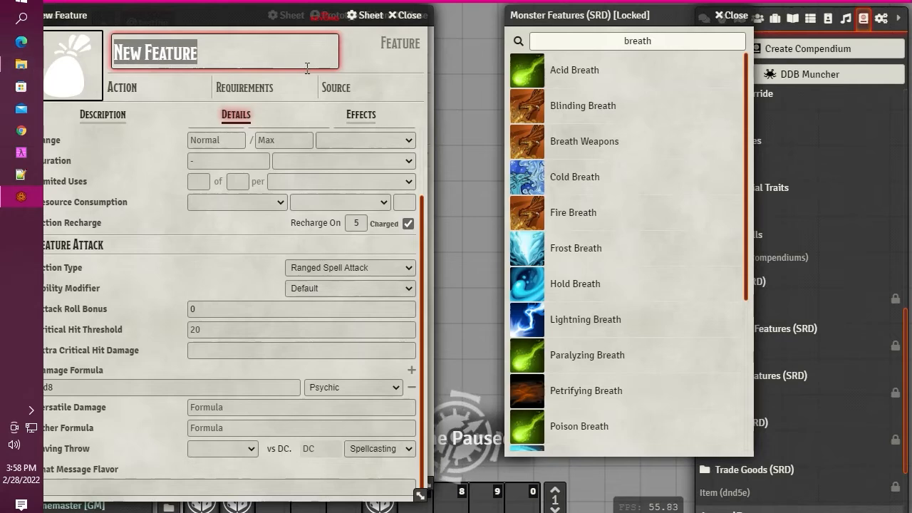
pyautogui.write('Mind-Bending Roar (Recharge 5-6)')
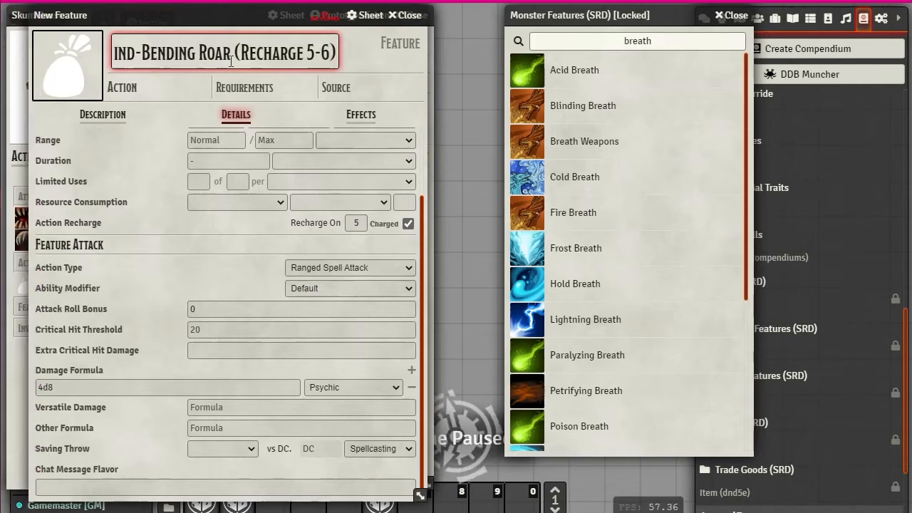
# Remove the duplicated text from the feature's name, leaving a single "Mind-Bending Roar (Recharge 5-6)", and commit it.
pyautogui.moveTo(339, 51); pyautogui.dragTo(371, 44)
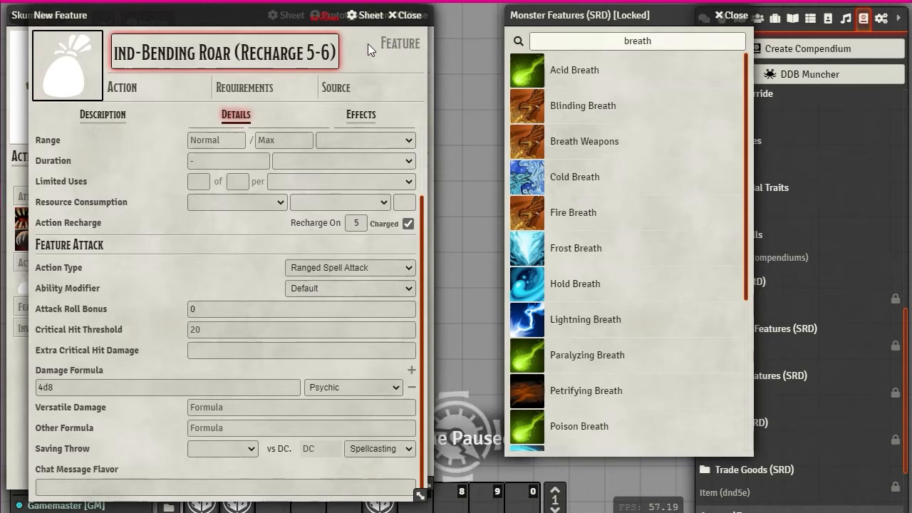
pyautogui.press('Left')
pyautogui.press('Left')
pyautogui.press('Left')
pyautogui.press('Left')
pyautogui.press('Left')
pyautogui.press('Left')
pyautogui.press('Left')
pyautogui.press('Left')
pyautogui.press('Left')
pyautogui.press('Left')
pyautogui.press('Left')
pyautogui.press('Left')
pyautogui.press('Left')
pyautogui.press('Left')
pyautogui.press('Left')
pyautogui.press('Left')
pyautogui.press('Left')
pyautogui.press('Left')
pyautogui.press('Left')
pyautogui.press('Left')
pyautogui.press('Left')
pyautogui.press('Left')
pyautogui.press('Left')
pyautogui.press('Left')
pyautogui.press('Left')
pyautogui.press('Left')
pyautogui.press('Left')
pyautogui.press('Left')
pyautogui.press('Left')
pyautogui.press('Left')
pyautogui.press('Left')
pyautogui.press('Left')
pyautogui.press('Left')
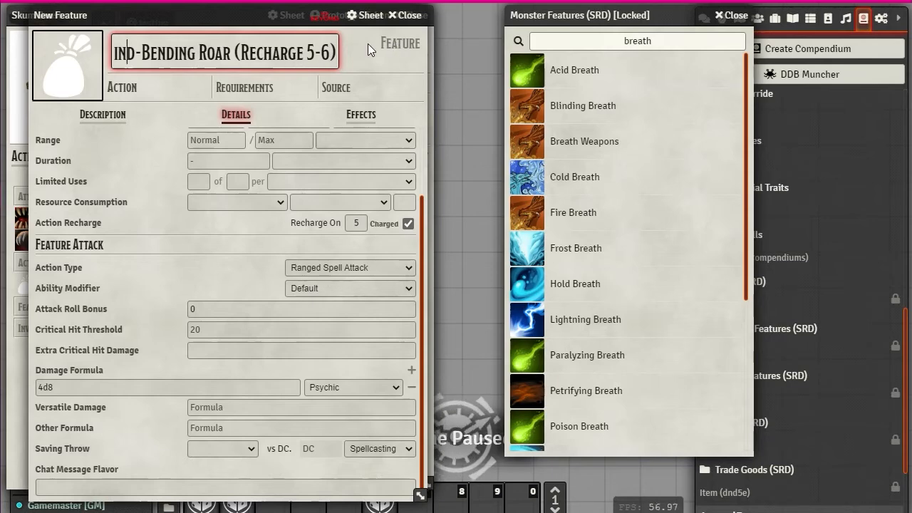
pyautogui.press('Right')
pyautogui.press('Right')
pyautogui.press('Right')
pyautogui.press('Right')
pyautogui.press('Right')
pyautogui.press('Right')
pyautogui.press('Right')
pyautogui.press('Right')
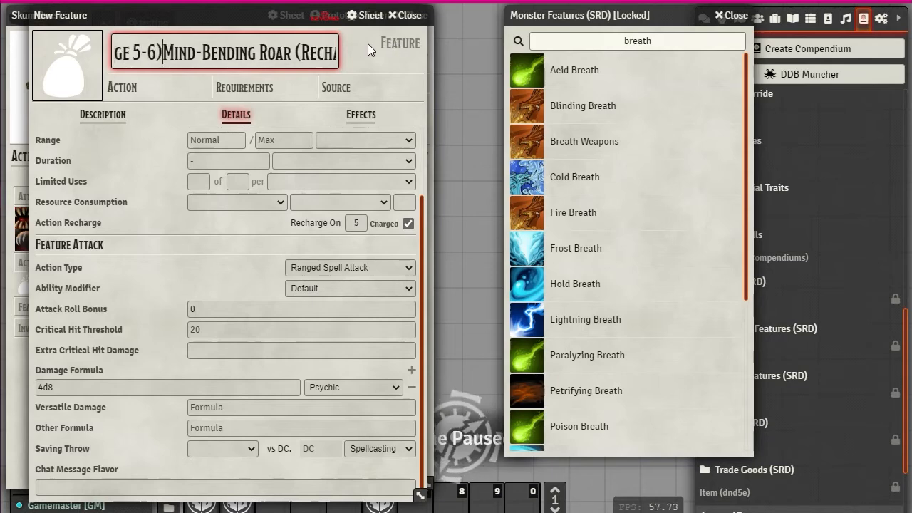
pyautogui.press('Left')
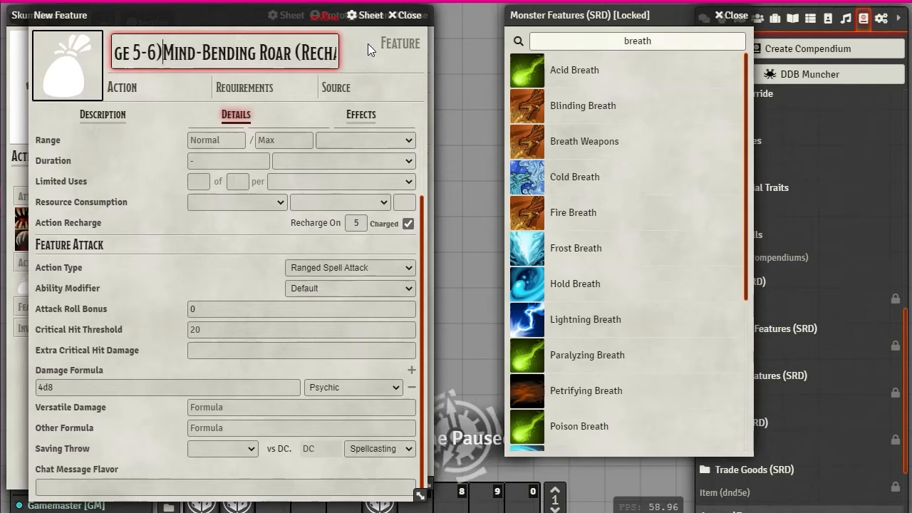
pyautogui.press('End')
pyautogui.hotkey('ctrl', 'Left')
pyautogui.hotkey('ctrl', 'Left')
pyautogui.hotkey('ctrl', 'Left')
pyautogui.hotkey('ctrl', 'Left')
pyautogui.hotkey('ctrl', 'Left')
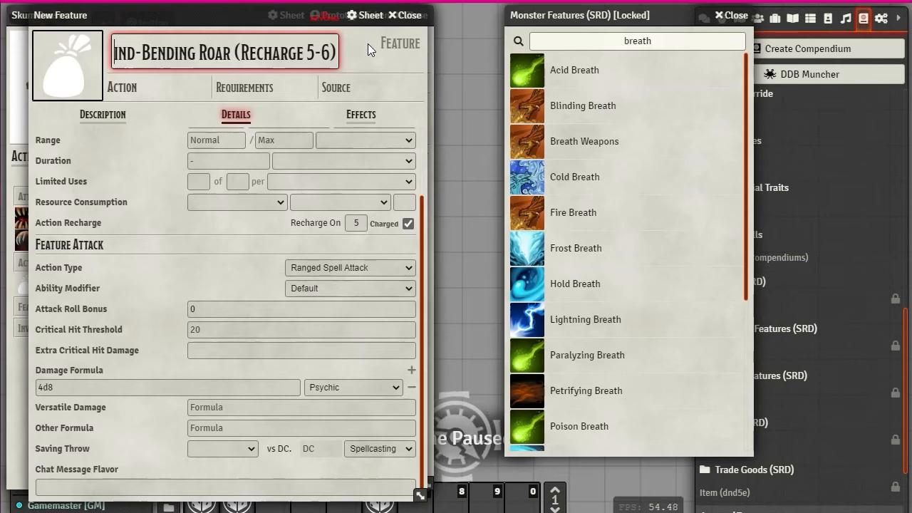
pyautogui.press('Home')
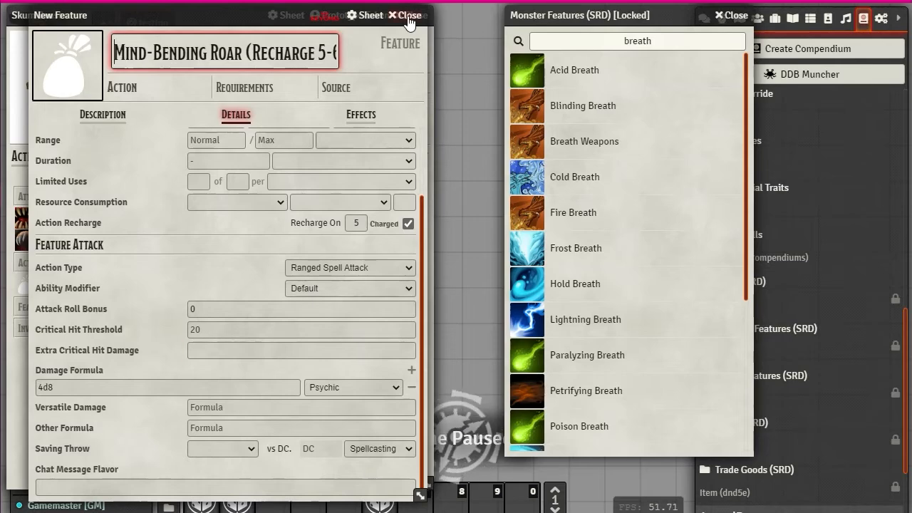
pyautogui.press('Return')
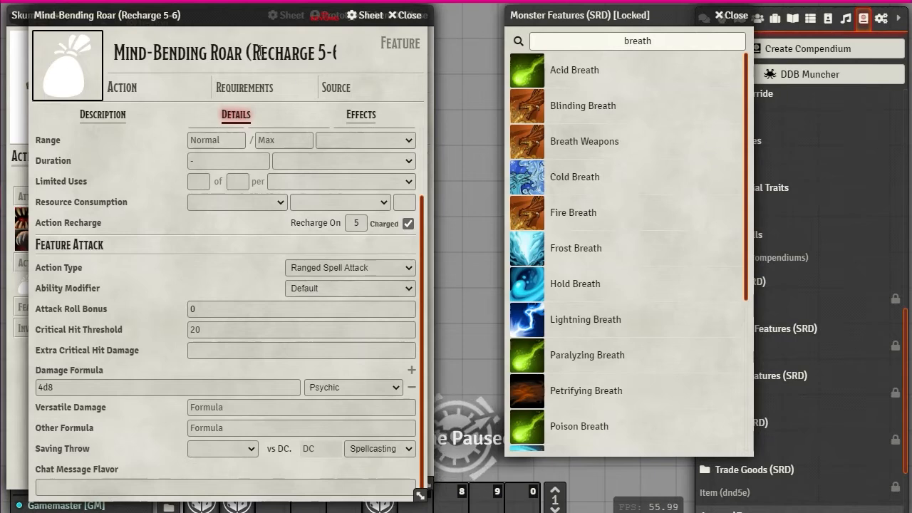
# Set the Mind-Bending Roar's image to mouth-toothed-purple.webp from the core icons/commodities/biological folder and close the feature.
pyautogui.click(83, 69)
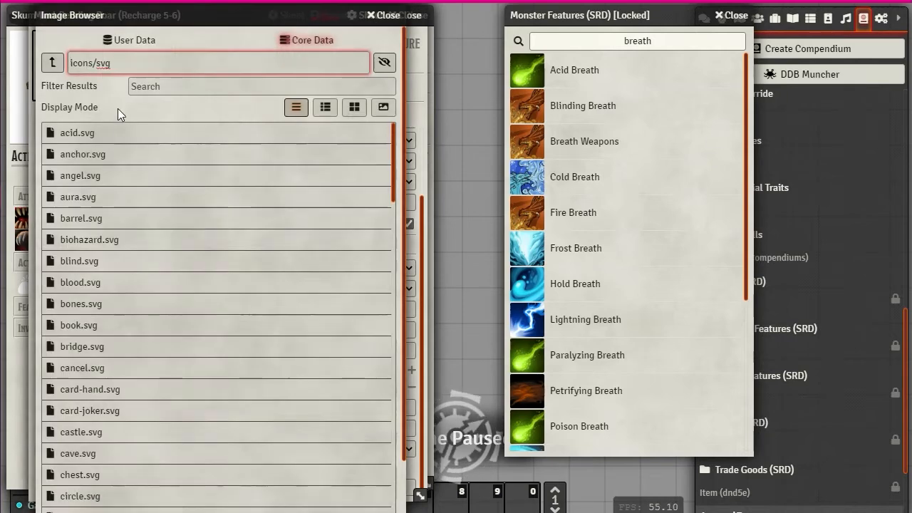
pyautogui.click(52, 62)
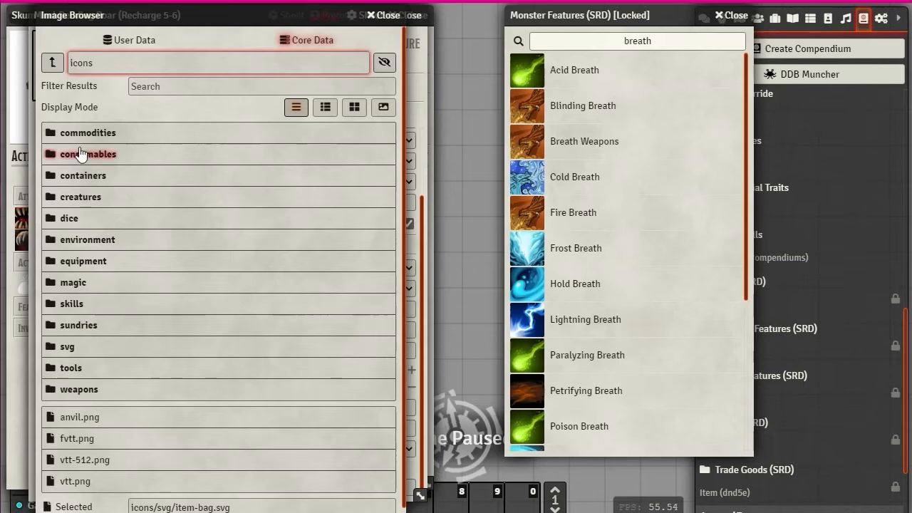
pyautogui.click(76, 133)
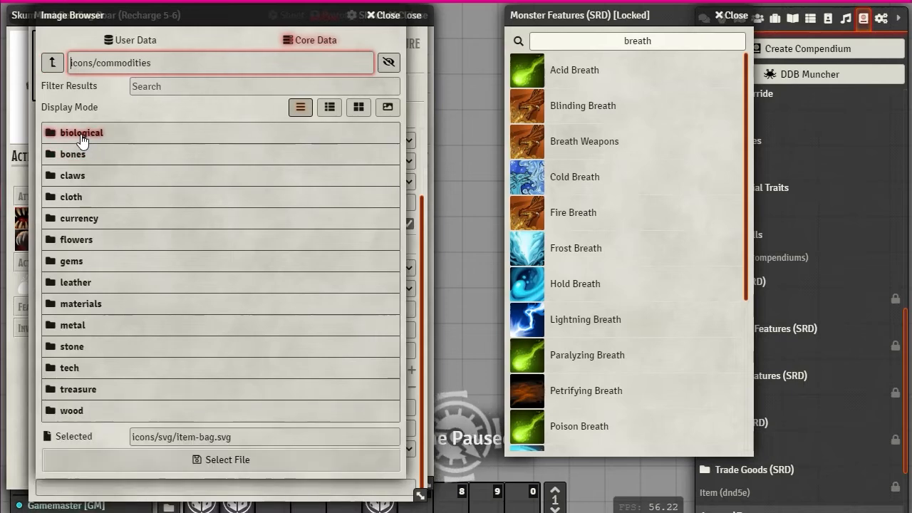
pyautogui.click(83, 136)
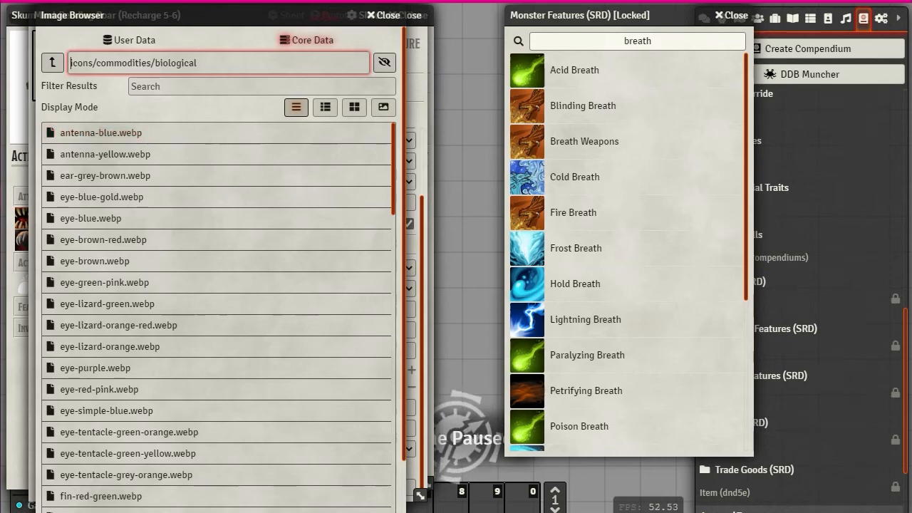
pyautogui.scroll(-4, 264, 288)
pyautogui.scroll(-3, 264, 291)
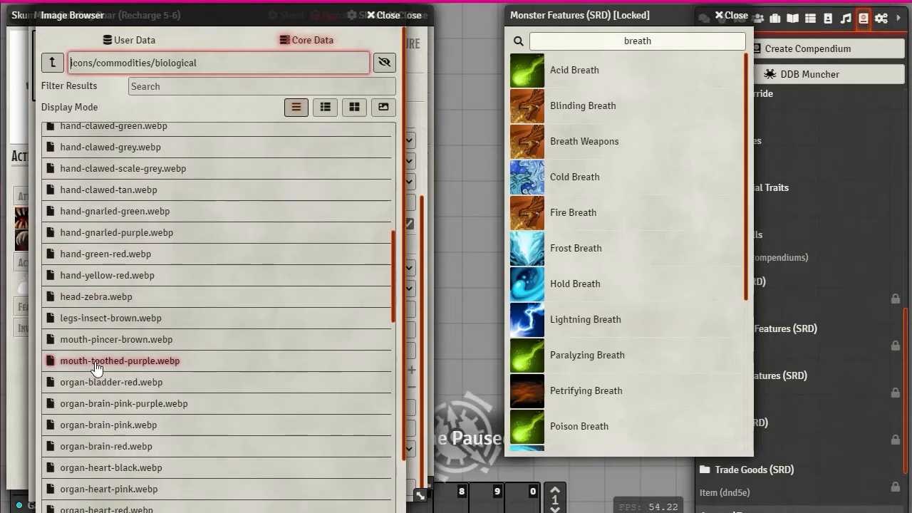
pyautogui.click(100, 363)
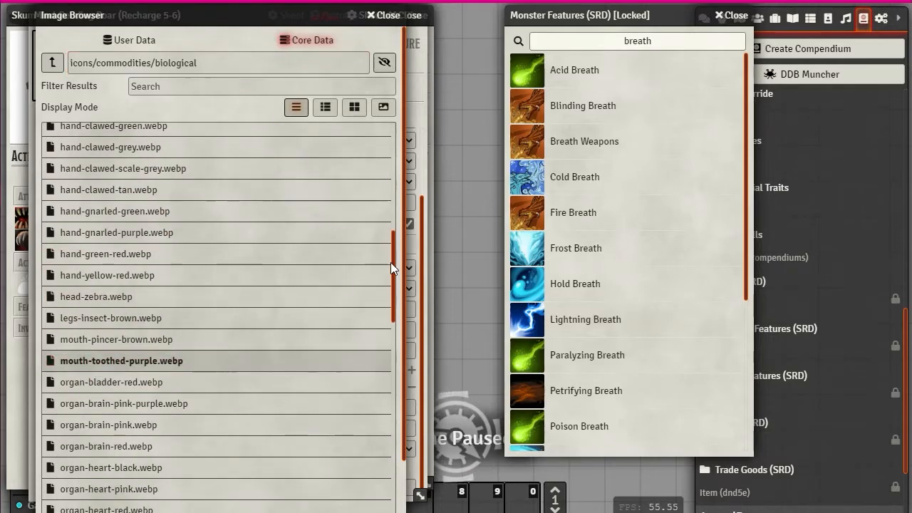
pyautogui.scroll(-7, 371, 299)
pyautogui.scroll(-8, 367, 313)
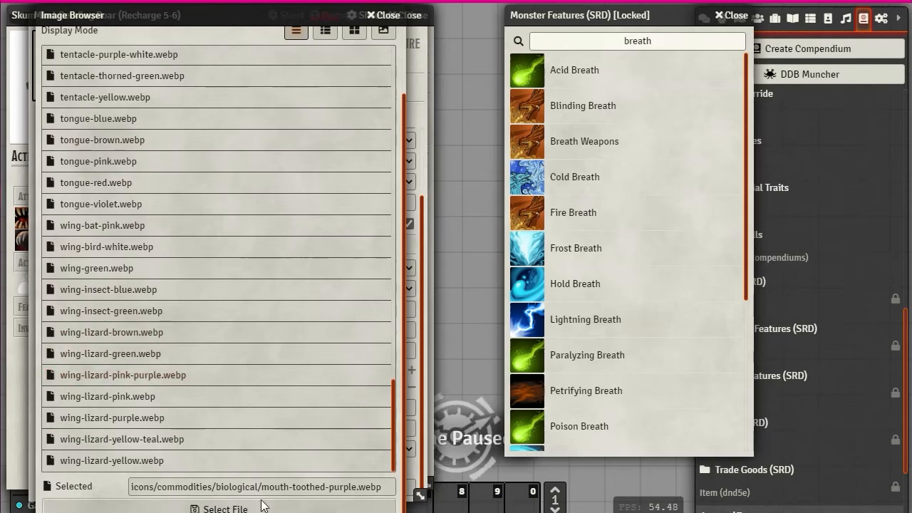
pyautogui.click(225, 508)
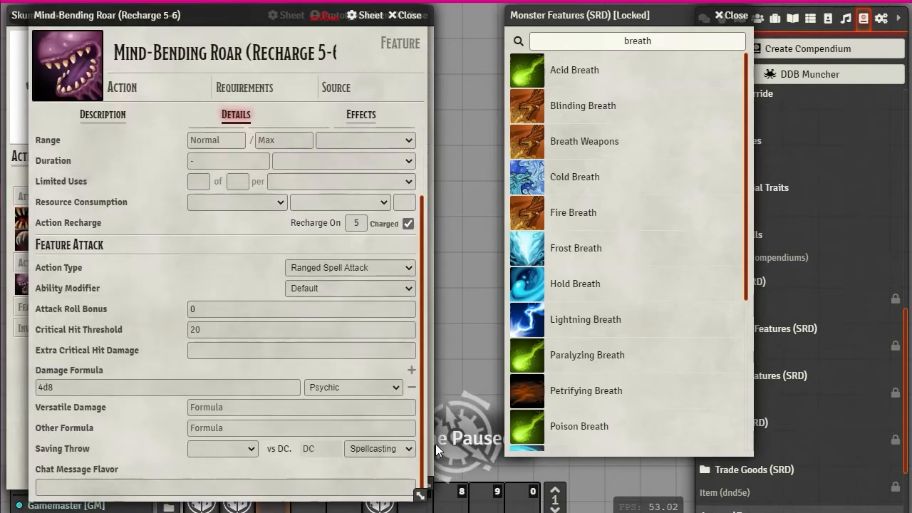
pyautogui.click(409, 15)
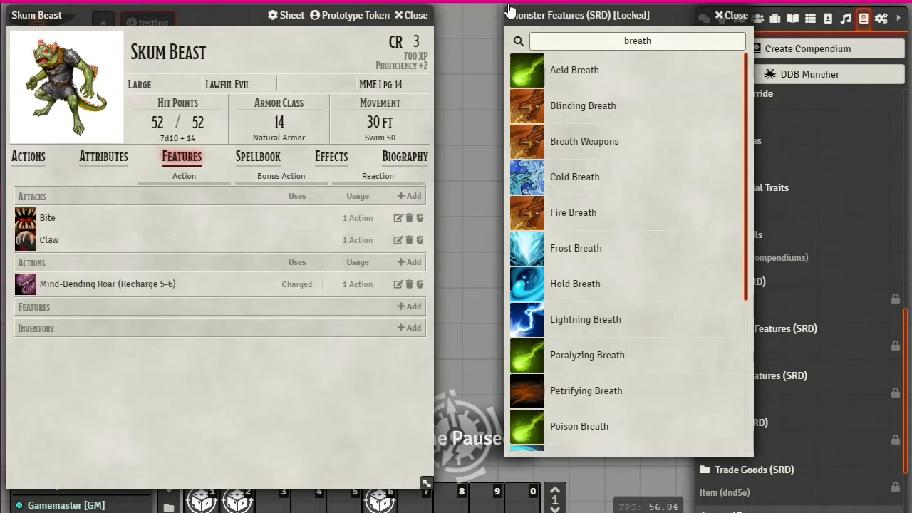
# Find Multiattack in the Monster Features (SRD) compendium by searching "multi" and add it to the Skum Beast's actions.
pyautogui.moveTo(668, 37); pyautogui.dragTo(470, 42)
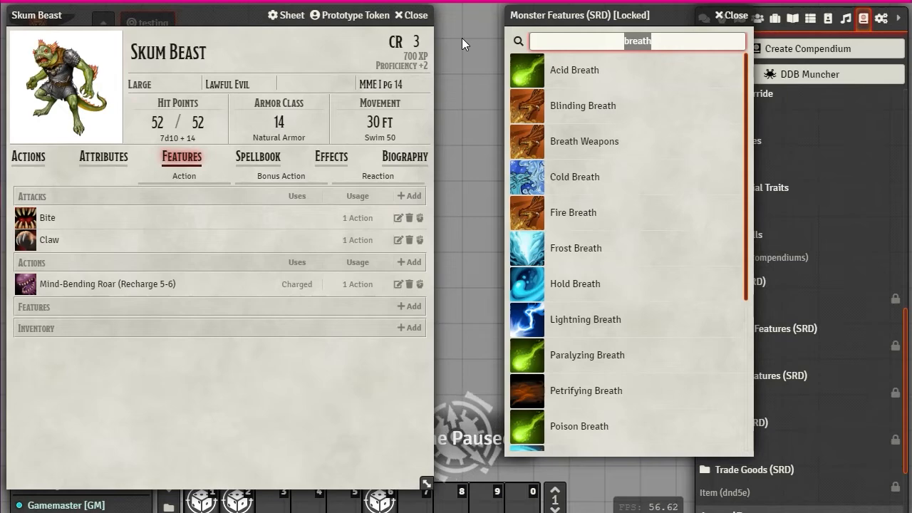
pyautogui.write('multi')
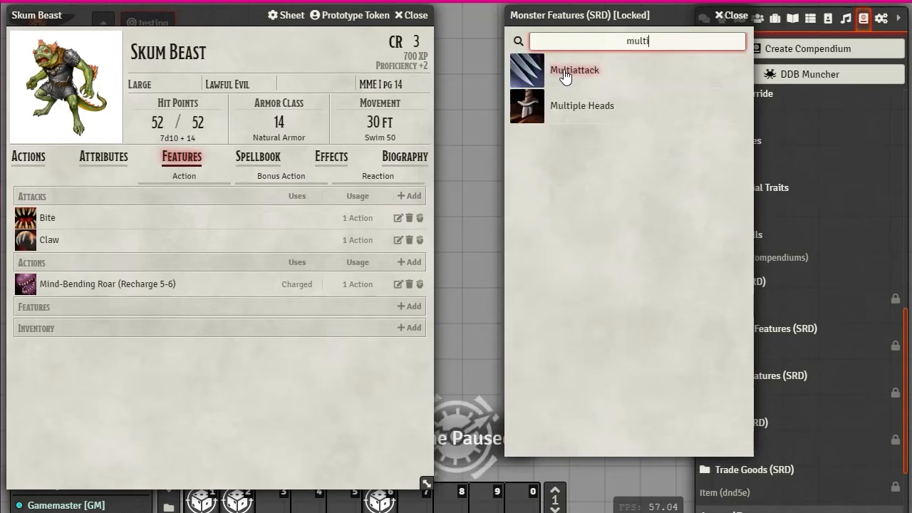
pyautogui.moveTo(579, 74); pyautogui.dragTo(51, 261)
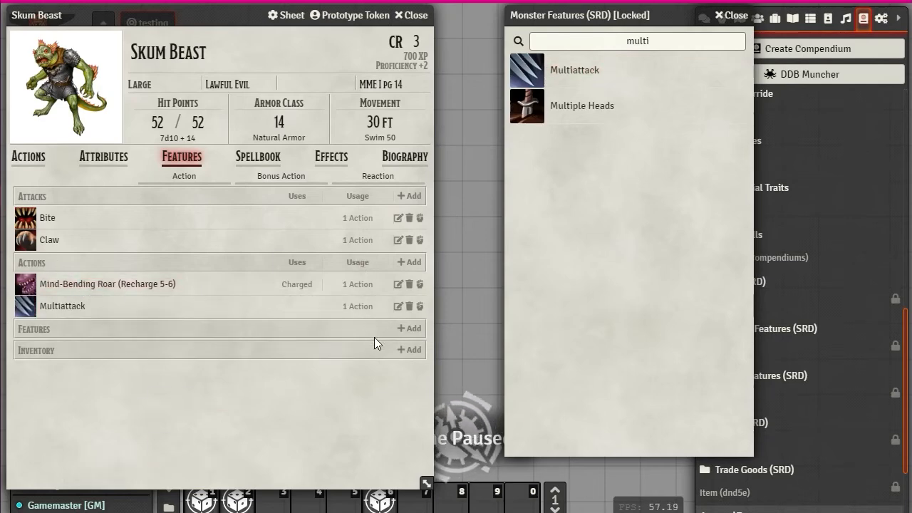
# Review the Mind-Bending Roar on the Skum Beast and set its duration to Instantaneous, then close the feature.
pyautogui.click(120, 286)
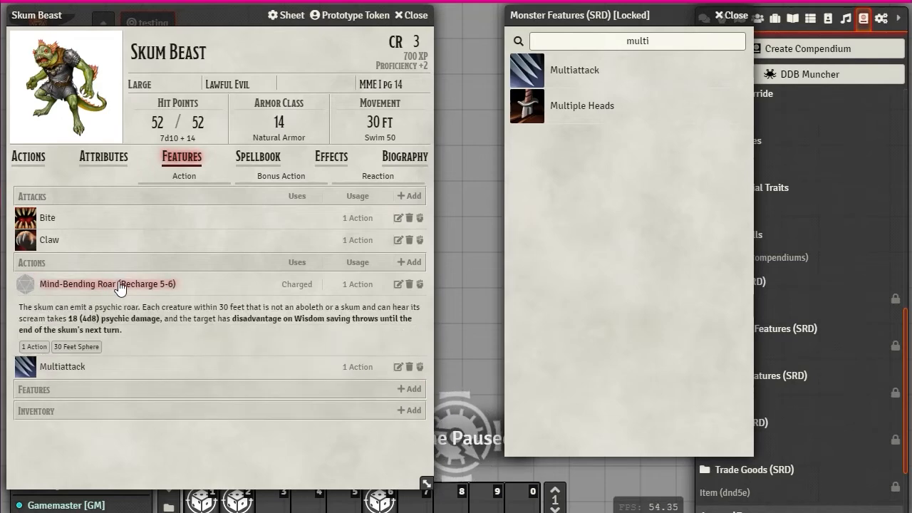
pyautogui.click(120, 286)
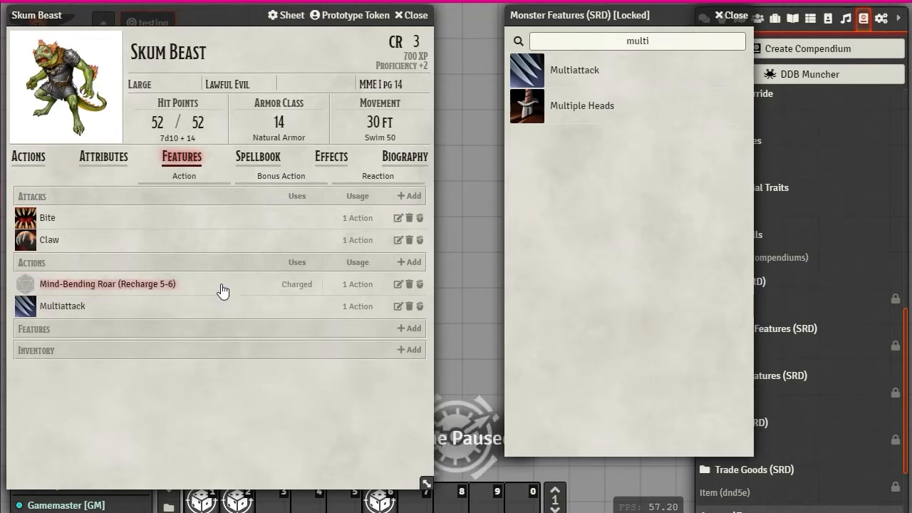
pyautogui.click(397, 284)
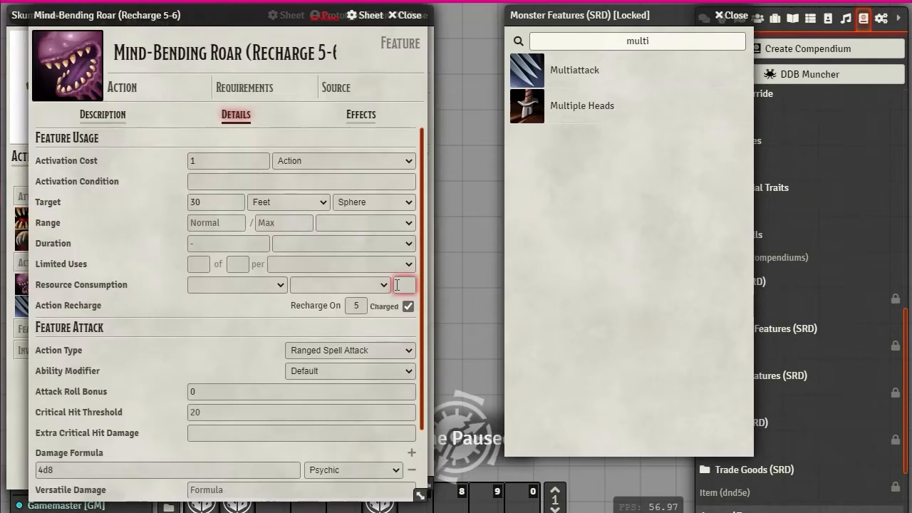
pyautogui.click(411, 15)
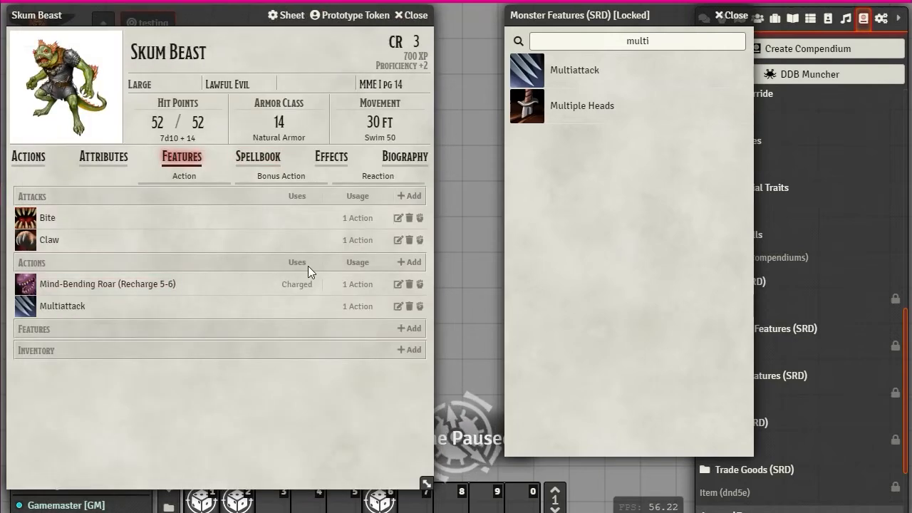
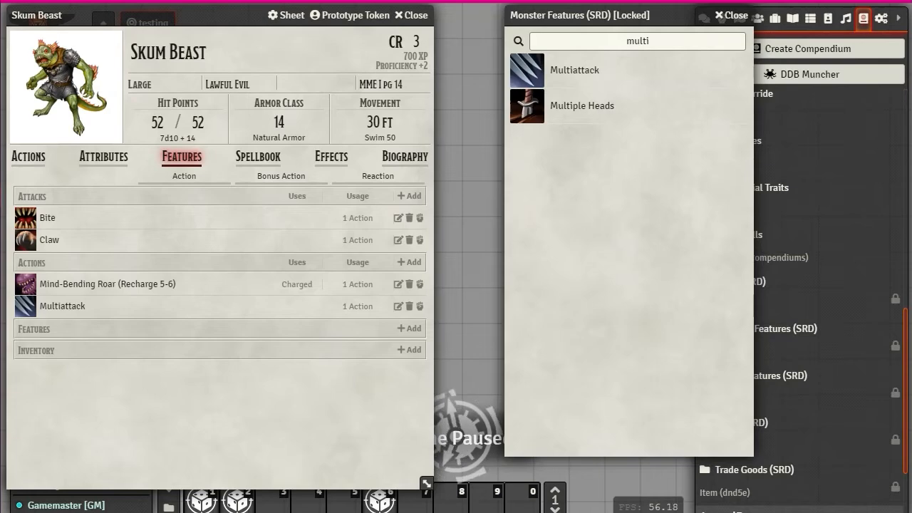
pyautogui.click(398, 285)
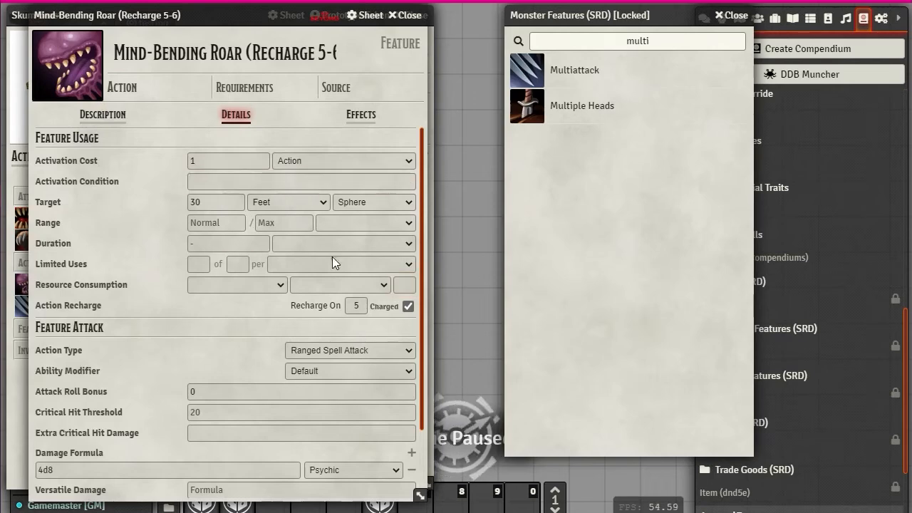
pyautogui.click(338, 245)
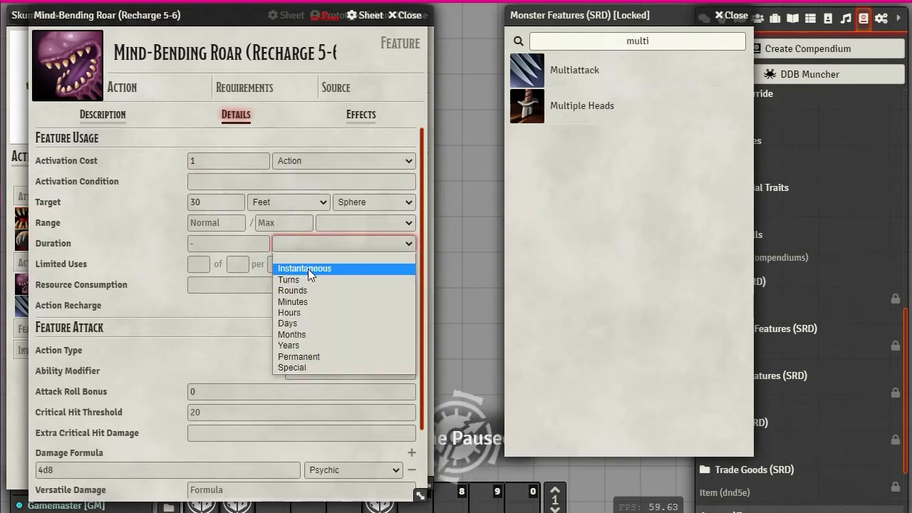
pyautogui.click(308, 268)
pyautogui.scroll(-2, 300, 485)
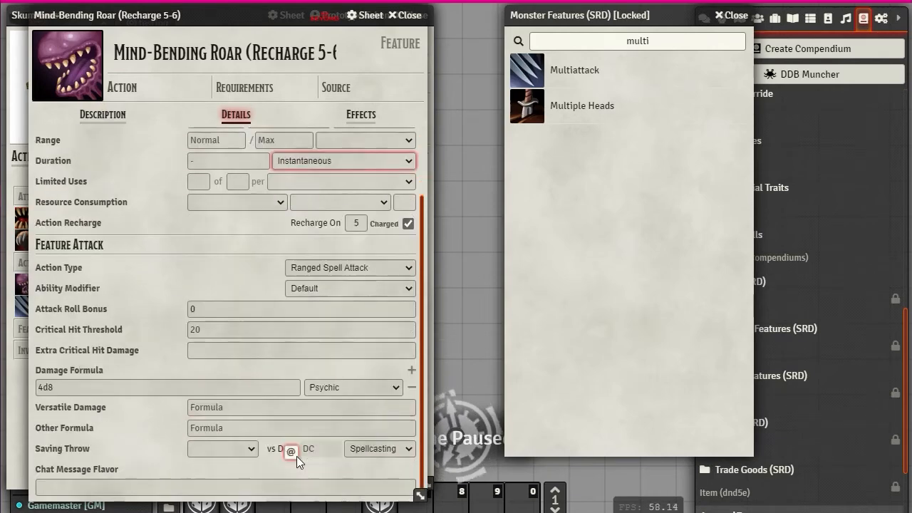
pyautogui.click(405, 15)
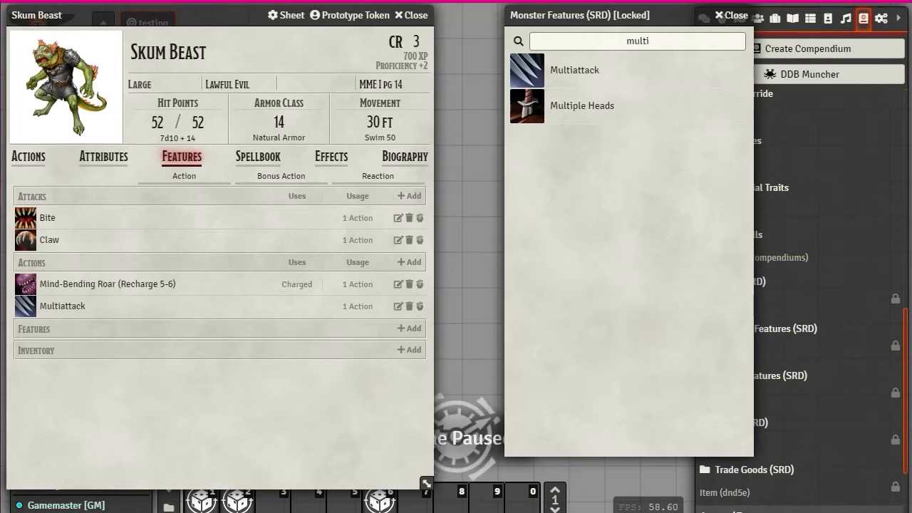
# Find Amphibious in the Monster Features (SRD) compendium by searching "am" and add it to the Skum Beast's features.
pyautogui.doubleClick(671, 43)
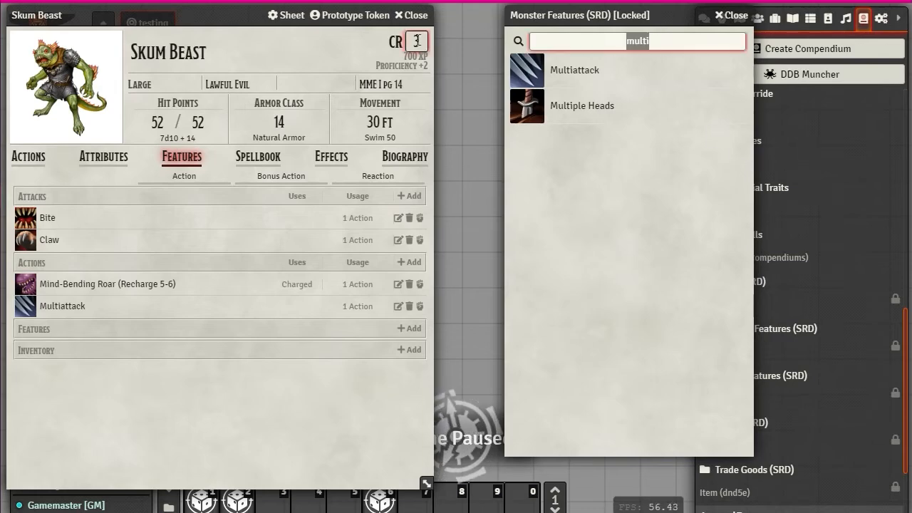
pyautogui.write('wat')
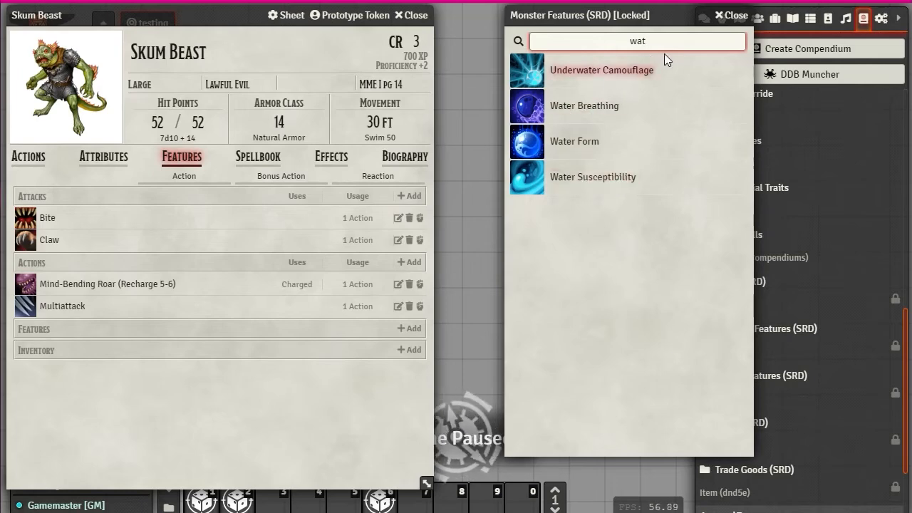
pyautogui.press('BackSpace')
pyautogui.press('BackSpace')
pyautogui.press('BackSpace')
pyautogui.write('am')
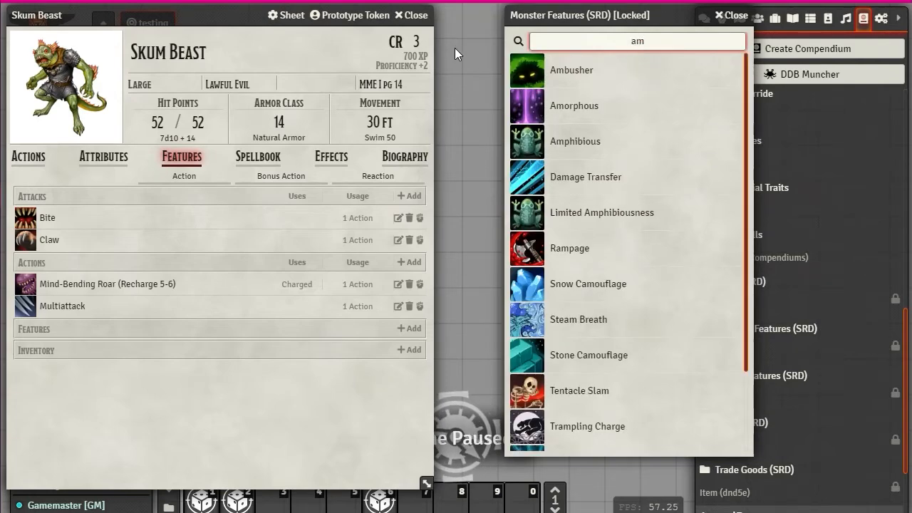
pyautogui.moveTo(577, 146); pyautogui.dragTo(180, 417)
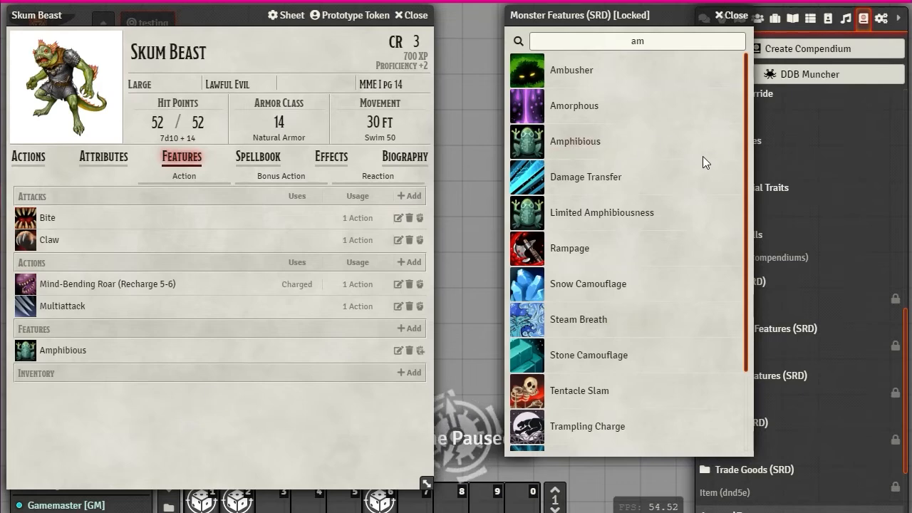
# Search the Monster Features (SRD) compendium for "psych" and "abo", then clear the search.
pyautogui.moveTo(682, 42); pyautogui.dragTo(501, 53)
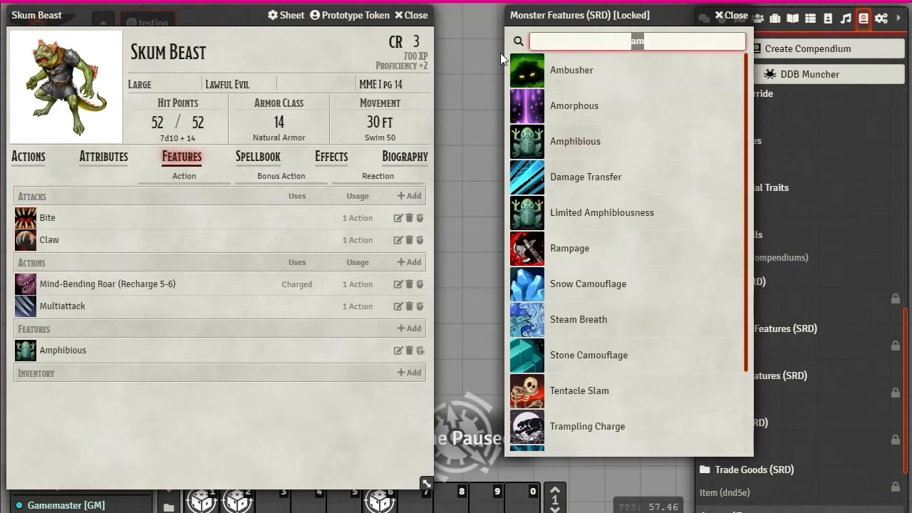
pyautogui.write('ps')
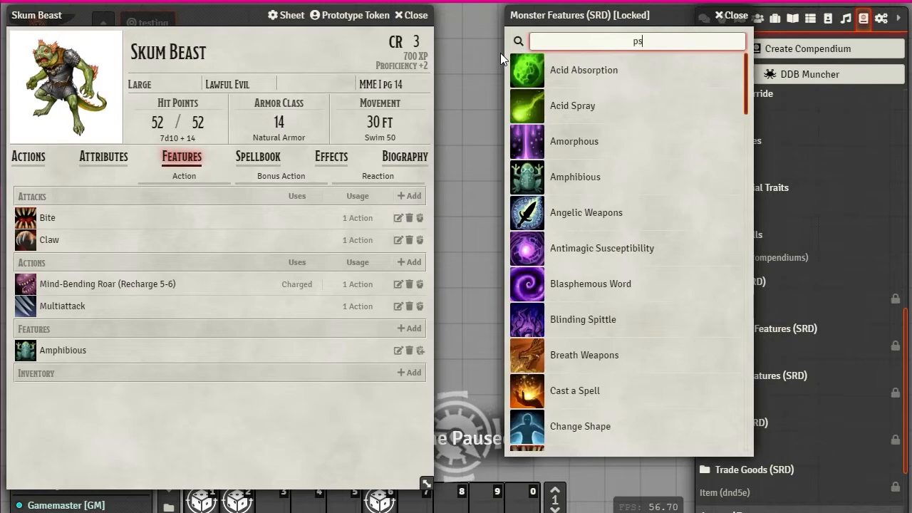
pyautogui.write('ych')
pyautogui.press('BackSpace')
pyautogui.press('BackSpace')
pyautogui.press('BackSpace')
pyautogui.press('BackSpace')
pyautogui.press('BackSpace')
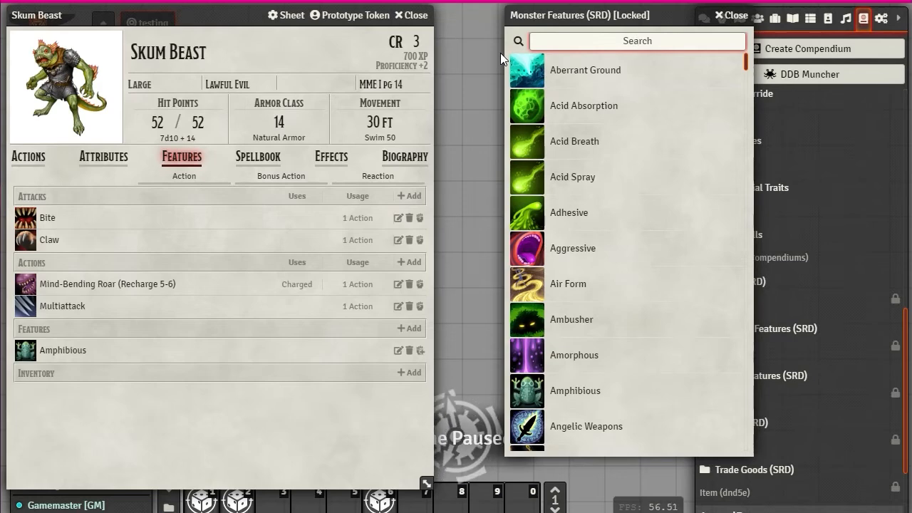
pyautogui.write('abo')
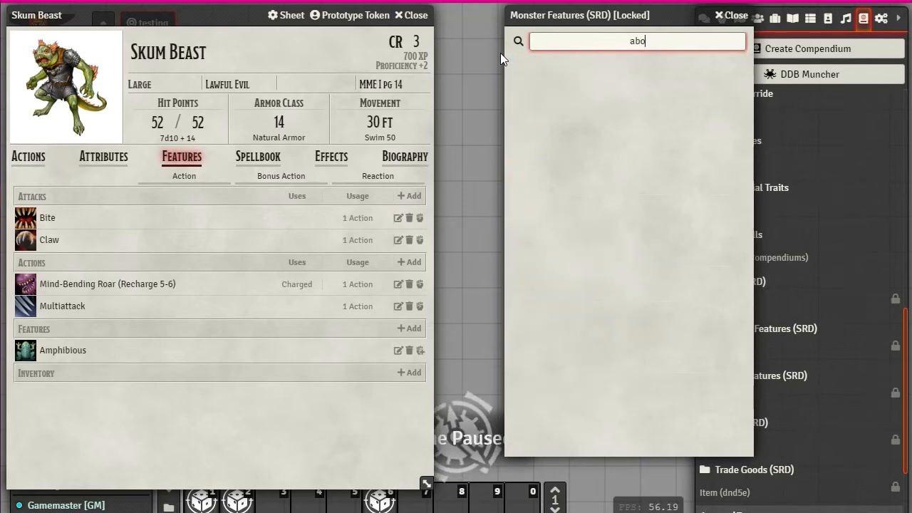
pyautogui.press('BackSpace')
pyautogui.press('BackSpace')
pyautogui.press('BackSpace')
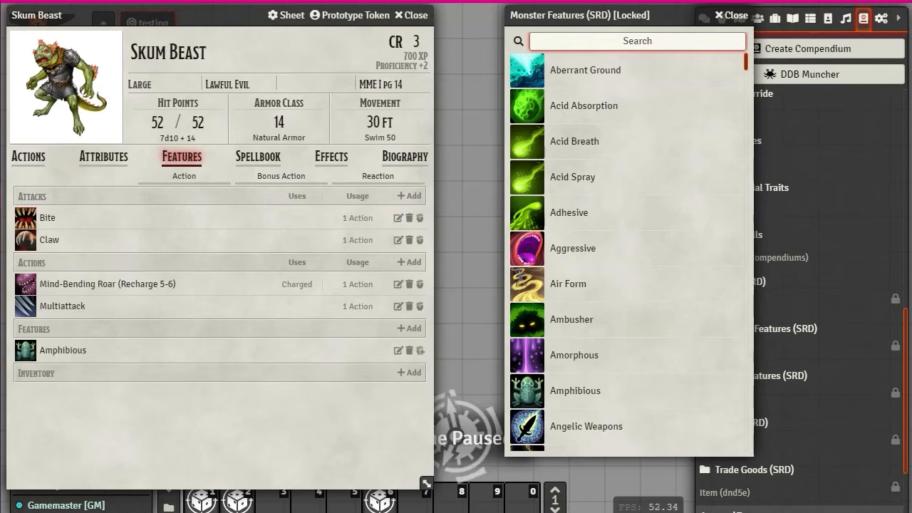
# Add a new passive feature to the Skum Beast and name it "Abolethic Vassal".
pyautogui.click(401, 330)
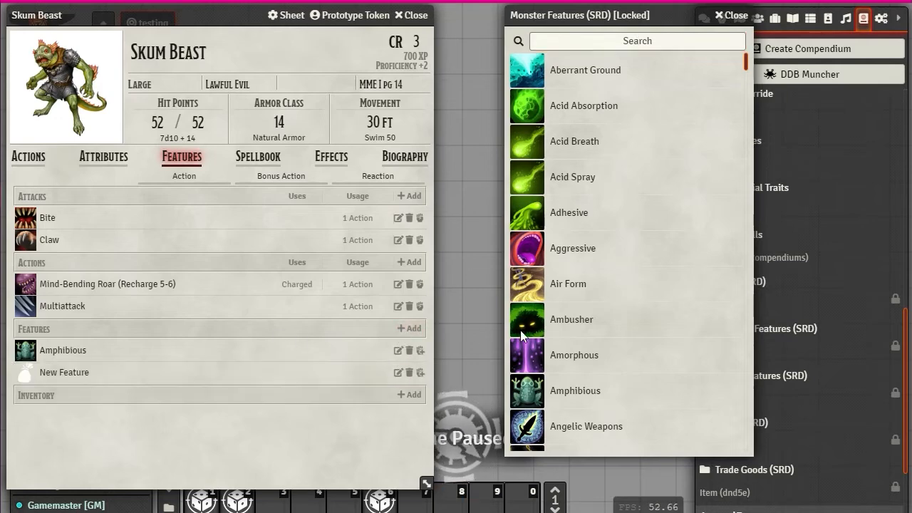
pyautogui.click(398, 373)
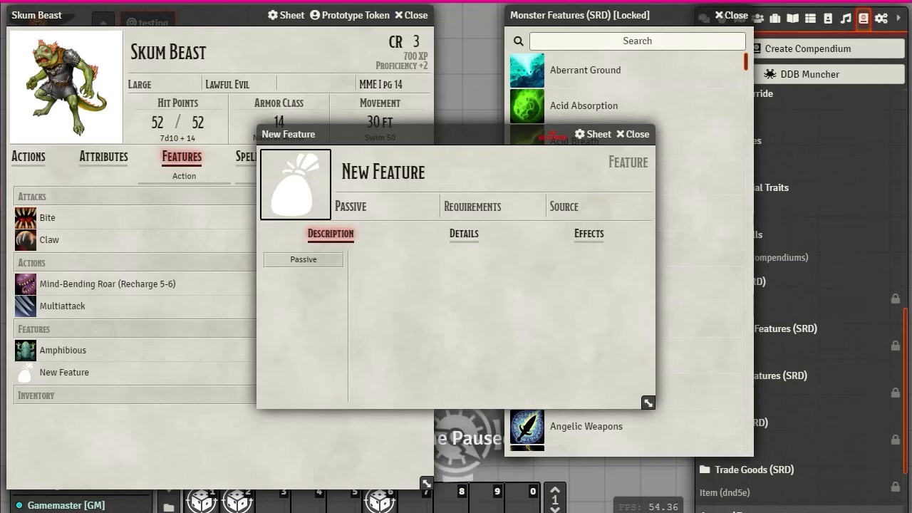
pyautogui.click(487, 173)
pyautogui.moveTo(470, 176); pyautogui.dragTo(208, 172)
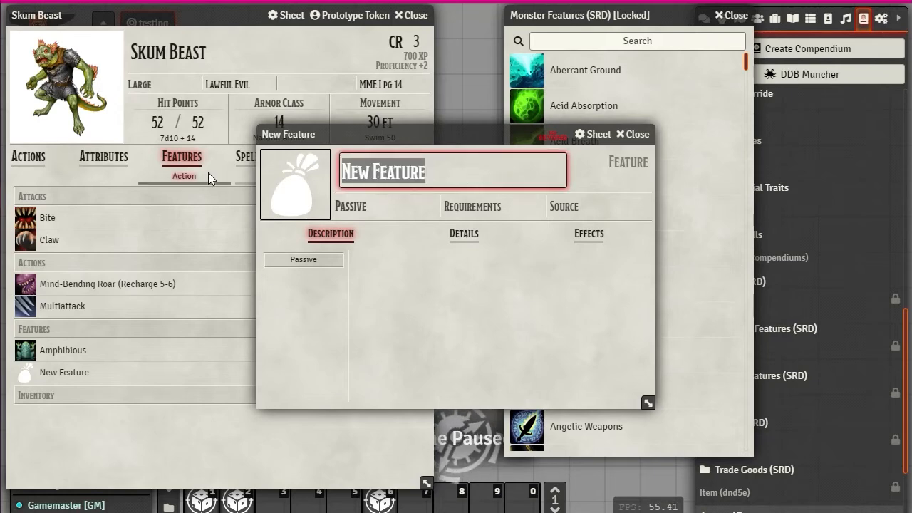
pyautogui.write('Abolethic Vassal')
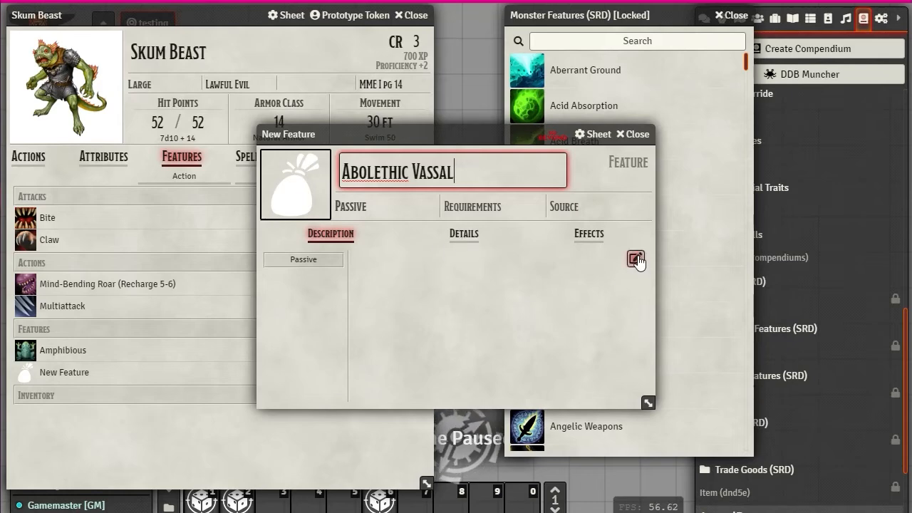
pyautogui.click(637, 260)
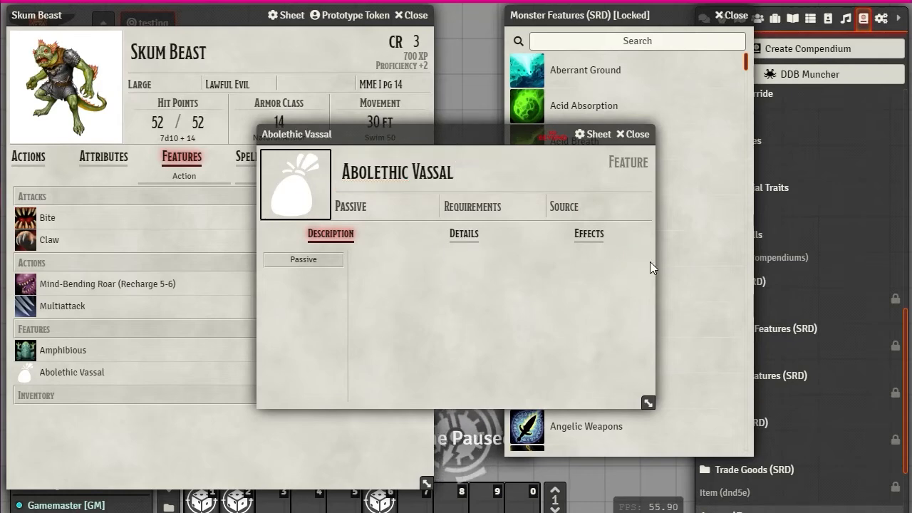
# Write the Abolethic Vassal description "The skum is permanently charmed by its aboleth master." and save it.
pyautogui.click(633, 260)
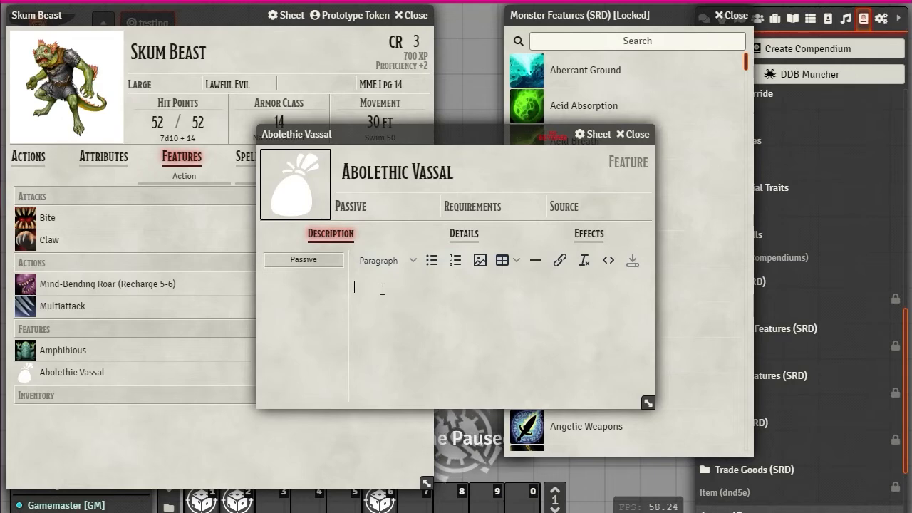
pyautogui.write('The skum is permanently charmed by its aboleth master.')
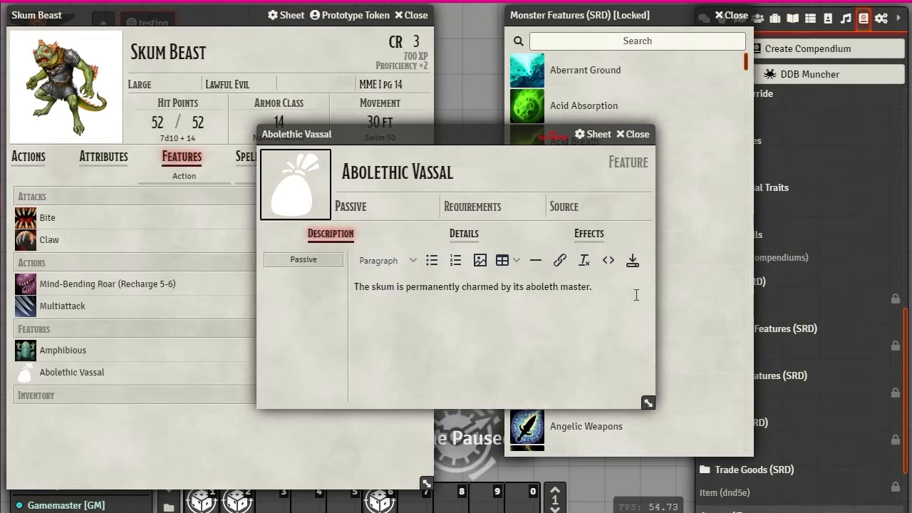
pyautogui.click(634, 261)
# Set the Abolethic Vassal's image to eye-ringed-green.webp from the core icons/magic/perception folder and close the feature.
pyautogui.click(295, 181)
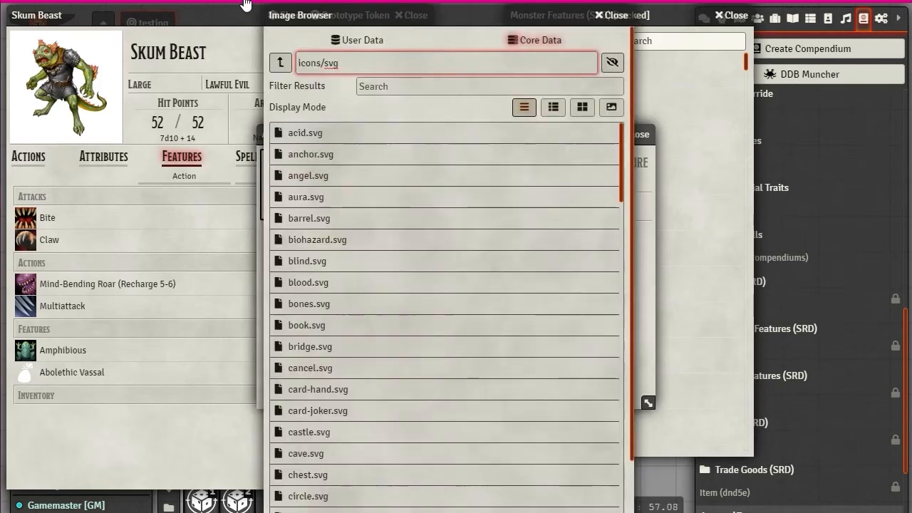
pyautogui.click(283, 62)
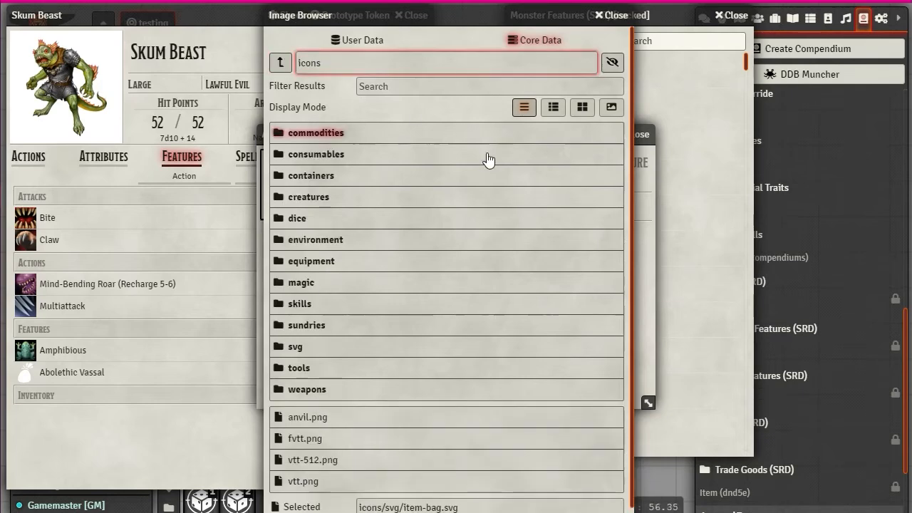
pyautogui.click(306, 284)
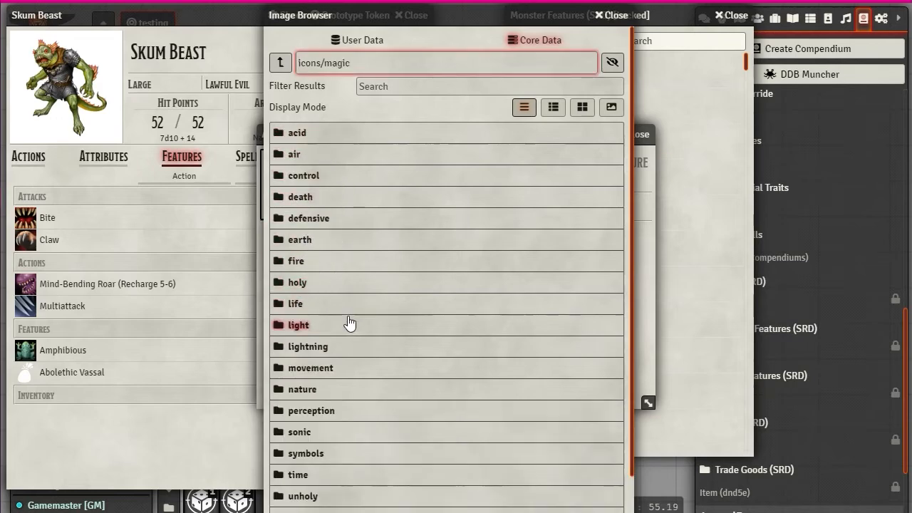
pyautogui.click(317, 411)
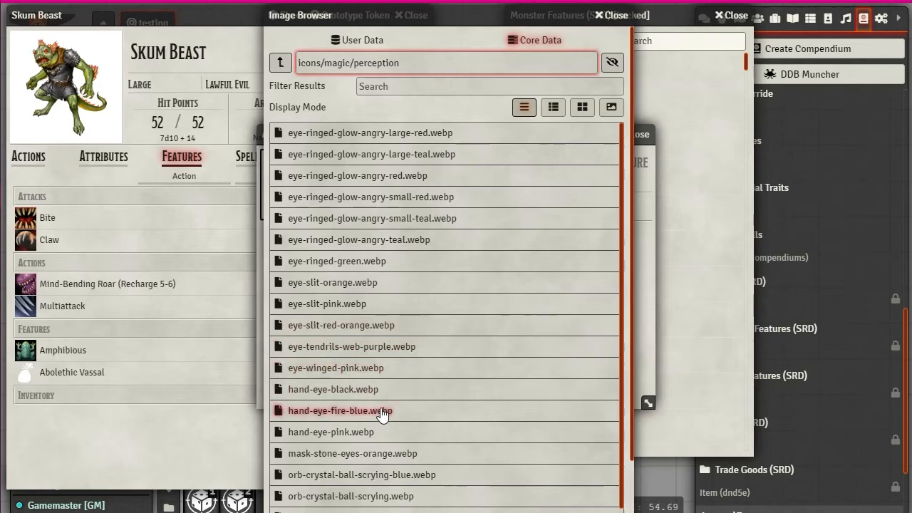
pyautogui.scroll(-2, 381, 414)
pyautogui.scroll(-2, 383, 414)
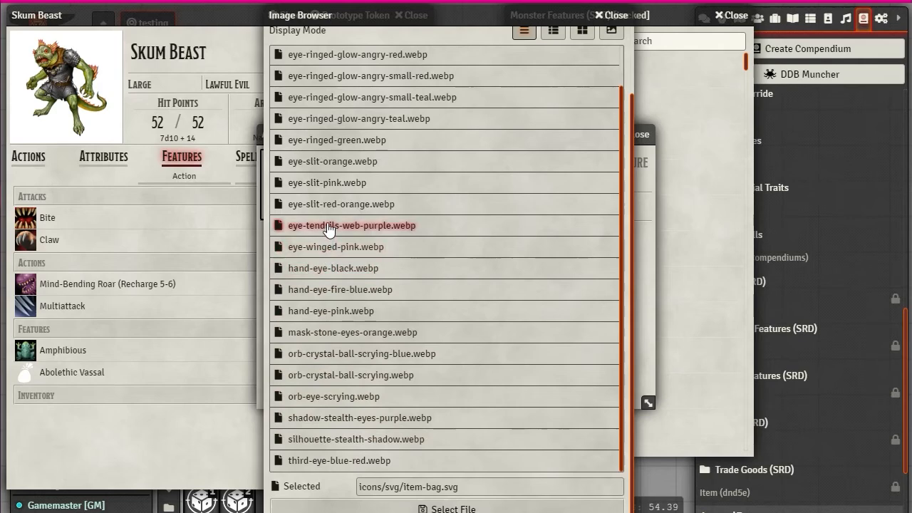
pyautogui.click(332, 141)
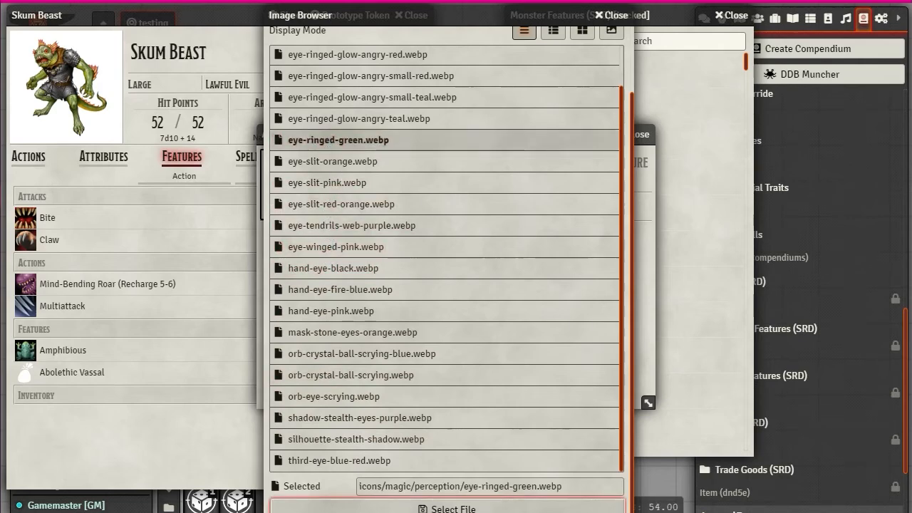
pyautogui.click(453, 508)
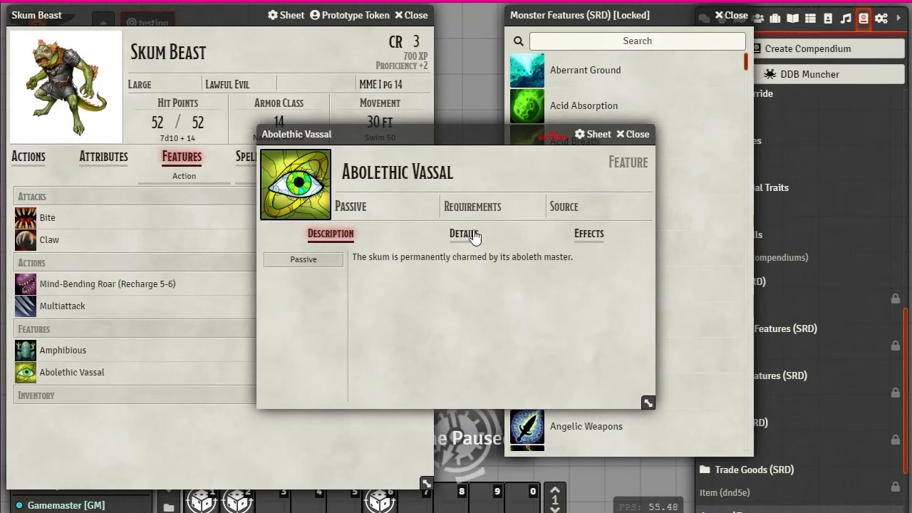
pyautogui.click(635, 134)
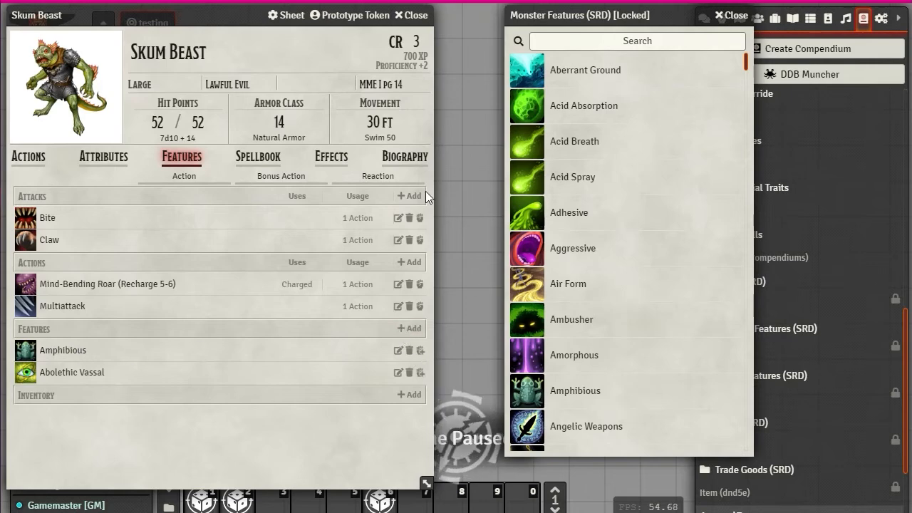
# Add another passive feature to the Skum Beast and name it "Psychic Conditioning".
pyautogui.click(400, 328)
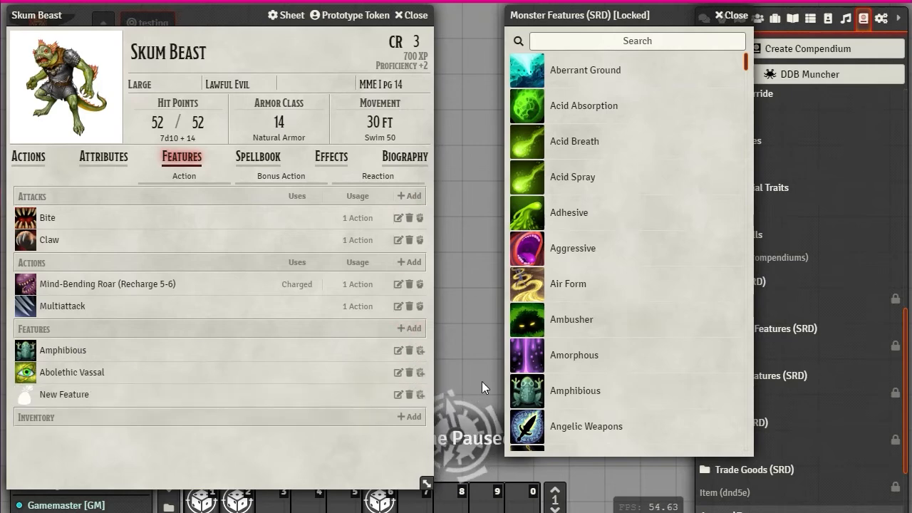
pyautogui.click(397, 394)
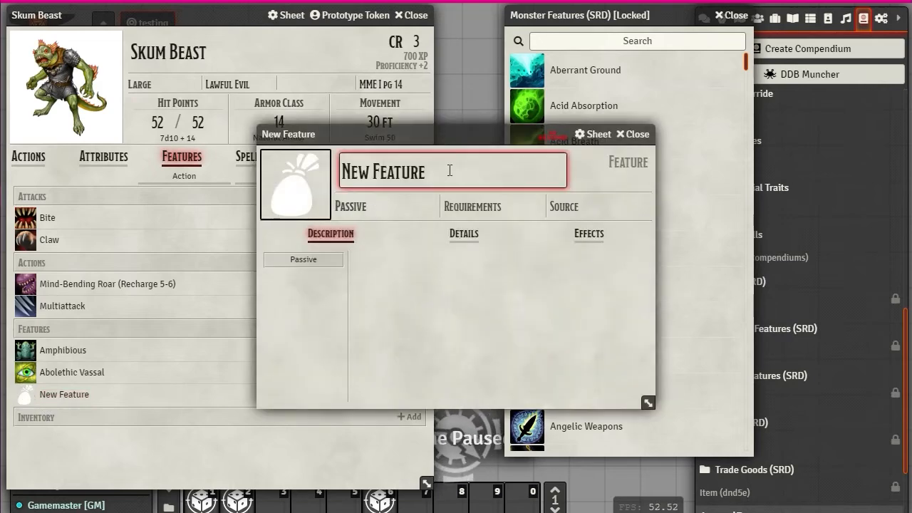
pyautogui.moveTo(479, 173); pyautogui.dragTo(192, 167)
pyautogui.write('Psychic Conditioning')
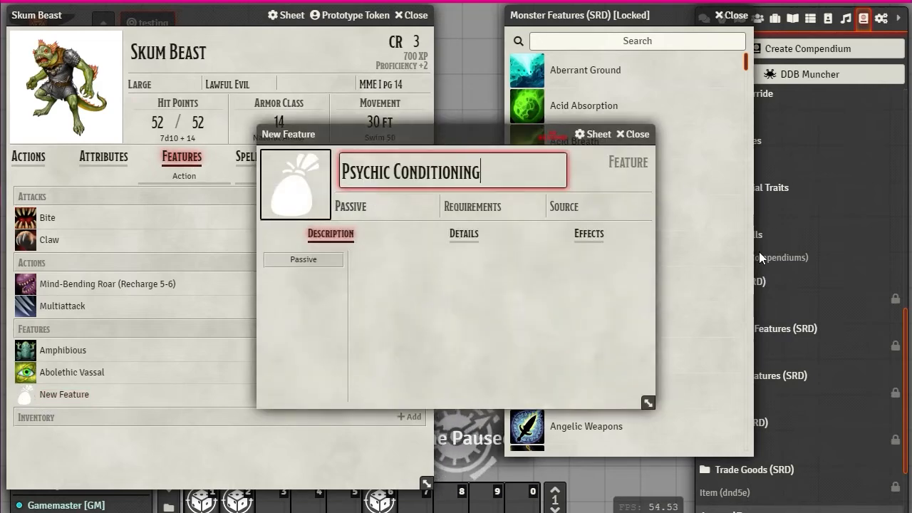
pyautogui.click(595, 287)
# Write the Psychic Conditioning description "The skum is immune to the frightened and charmed conditions unless they are from effects created by an aboleth." and save it.
pyautogui.click(635, 260)
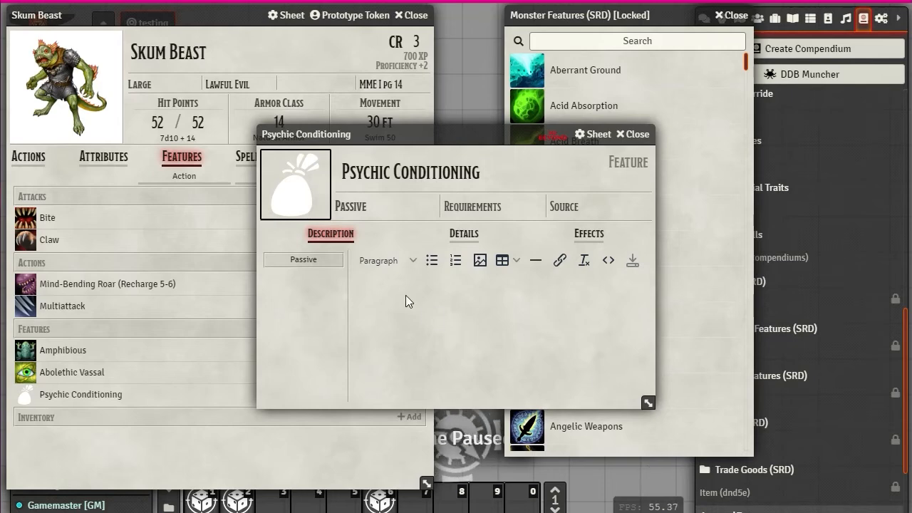
pyautogui.write('The skum is immune to the frightened and charmed conditions unless they are from effects created by an aboleth.')
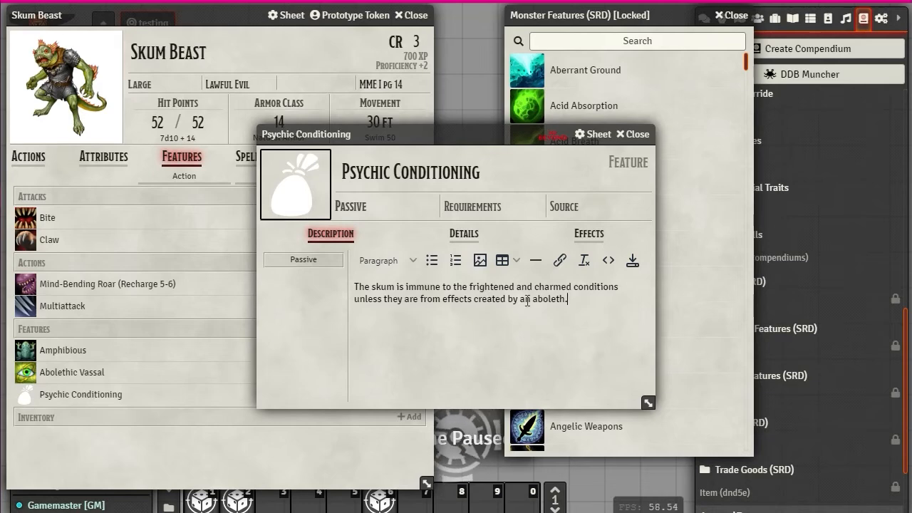
pyautogui.click(633, 262)
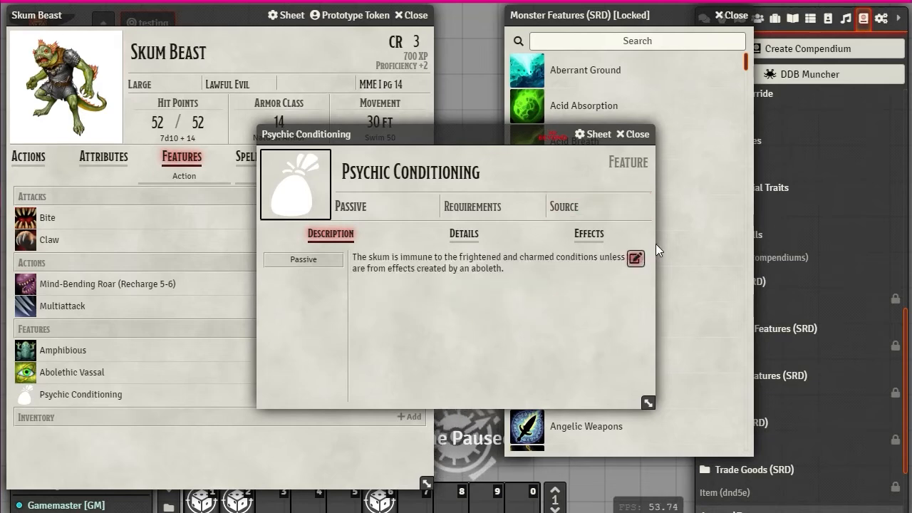
# Set the Psychic Conditioning image to control-influence-crown-yellow.webp from the core icons/magic/control folder and close the feature.
pyautogui.click(292, 177)
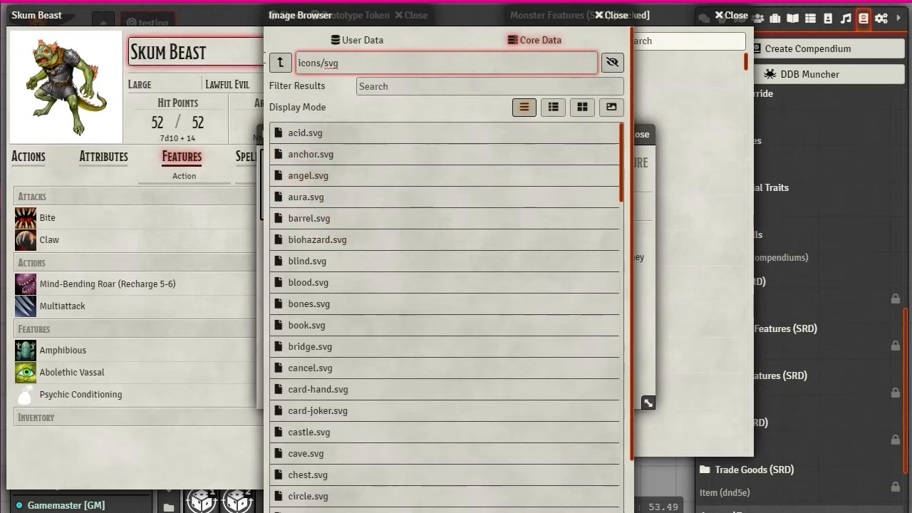
pyautogui.click(282, 63)
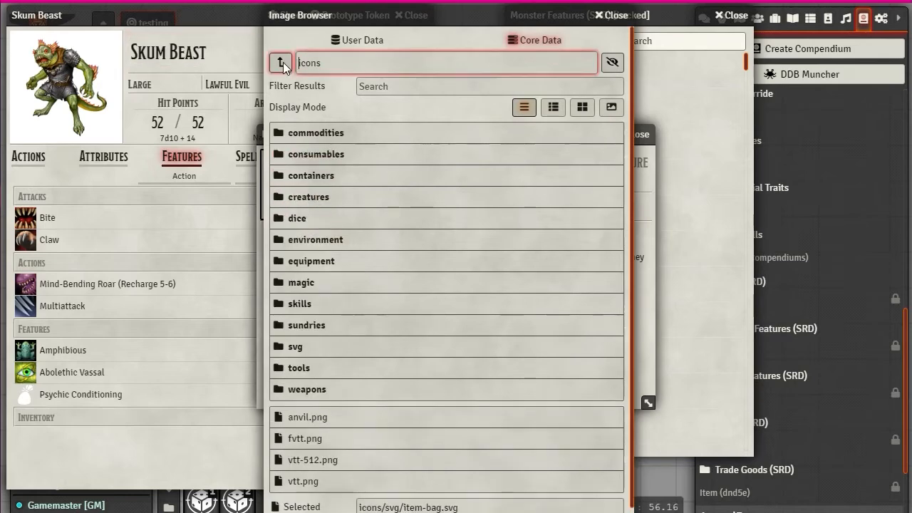
pyautogui.click(304, 294)
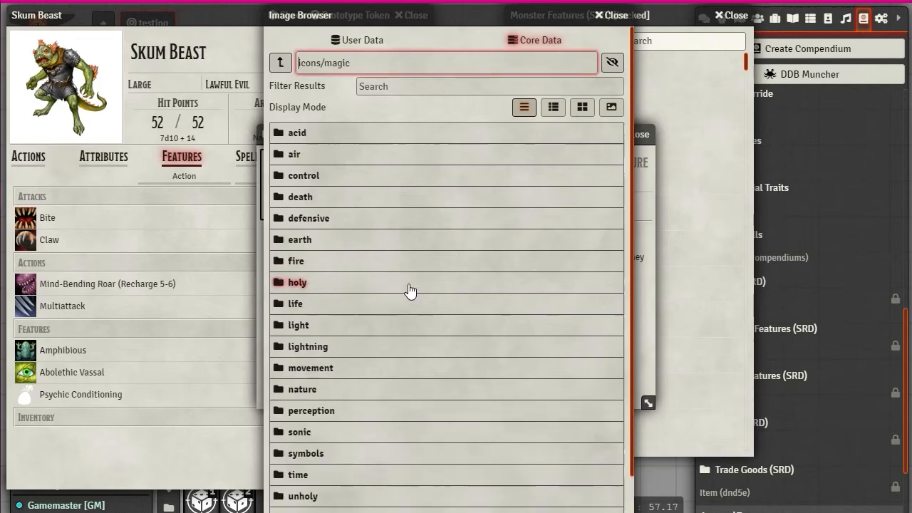
pyautogui.scroll(-1, 373, 271)
pyautogui.scroll(1, 373, 271)
pyautogui.click(309, 176)
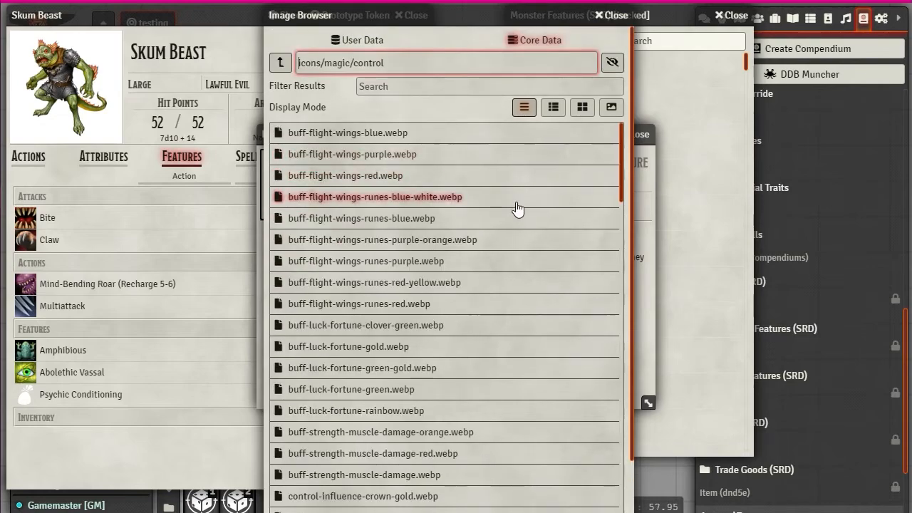
pyautogui.scroll(-20, 515, 249)
pyautogui.scroll(5, 513, 281)
pyautogui.scroll(10, 513, 281)
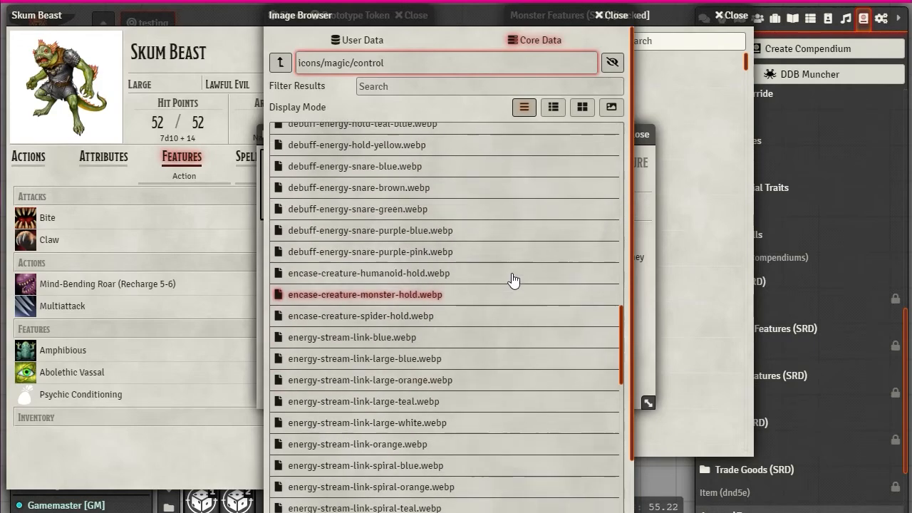
pyautogui.scroll(8, 513, 281)
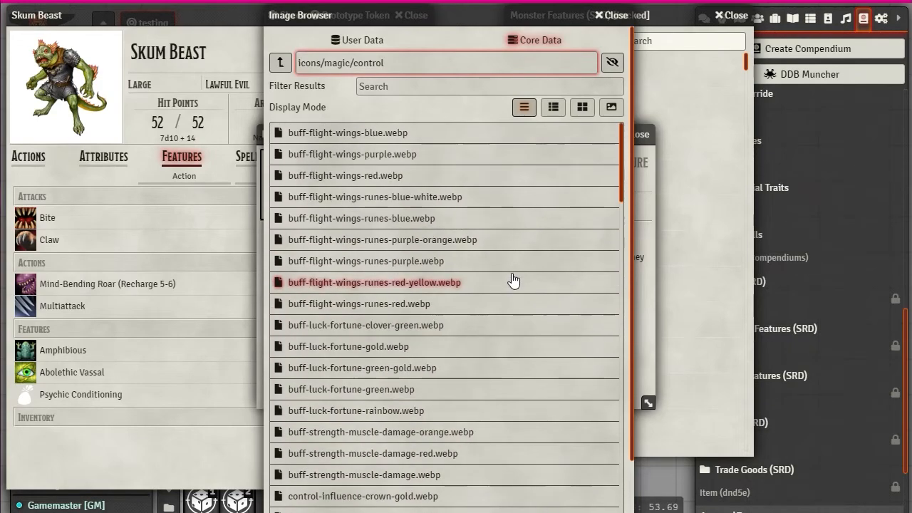
pyautogui.scroll(-18, 513, 281)
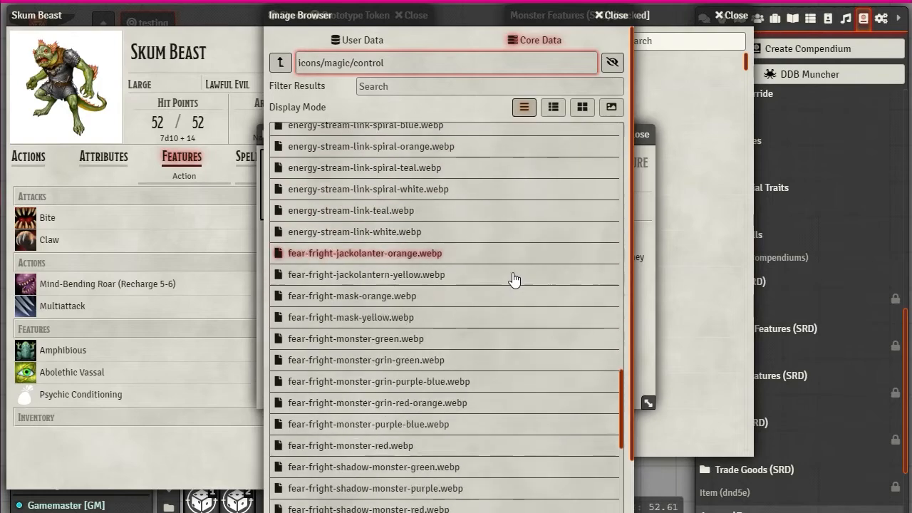
pyautogui.scroll(18, 515, 278)
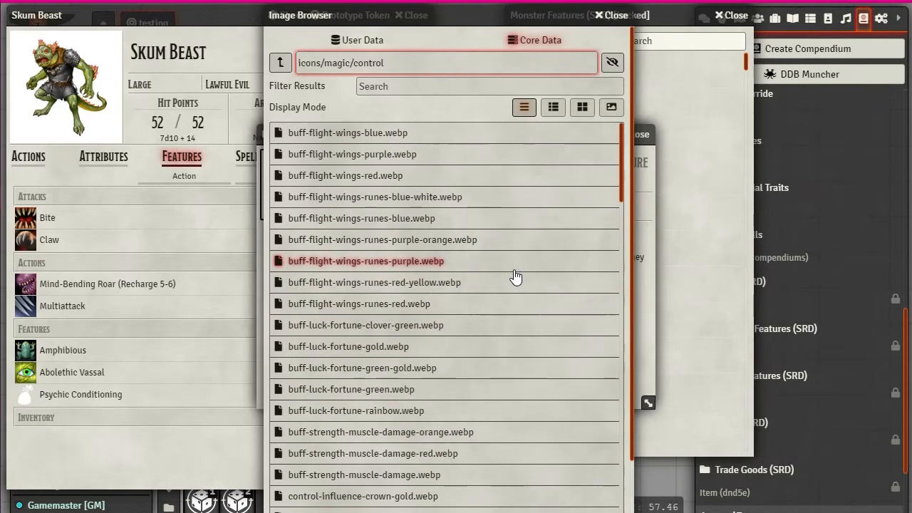
pyautogui.scroll(-8, 515, 278)
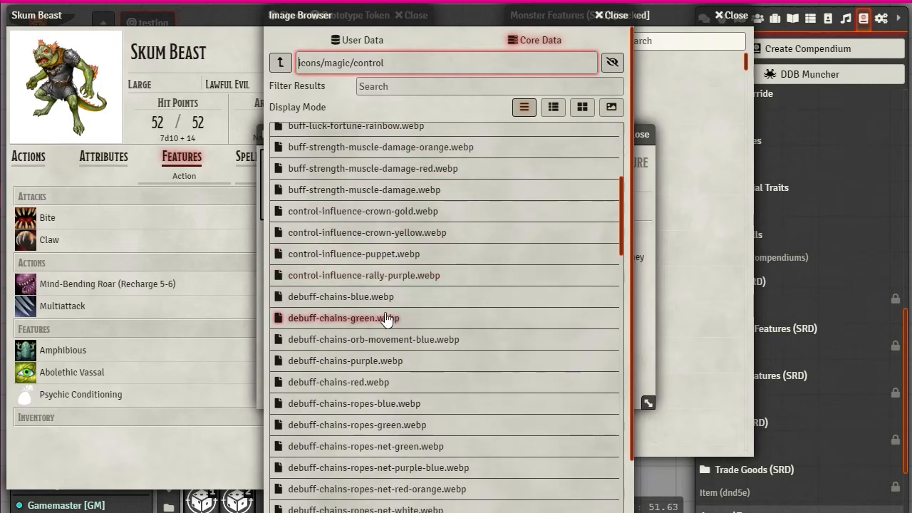
pyautogui.click(305, 234)
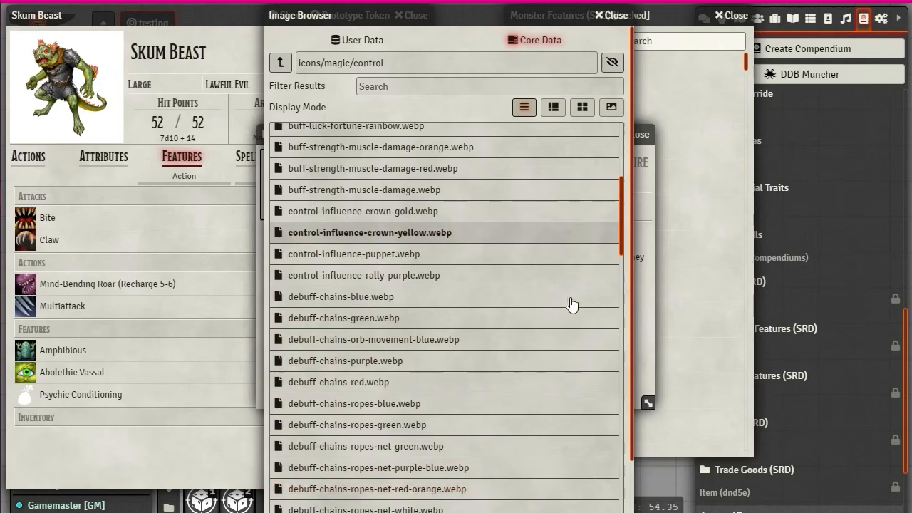
pyautogui.scroll(-20, 593, 293)
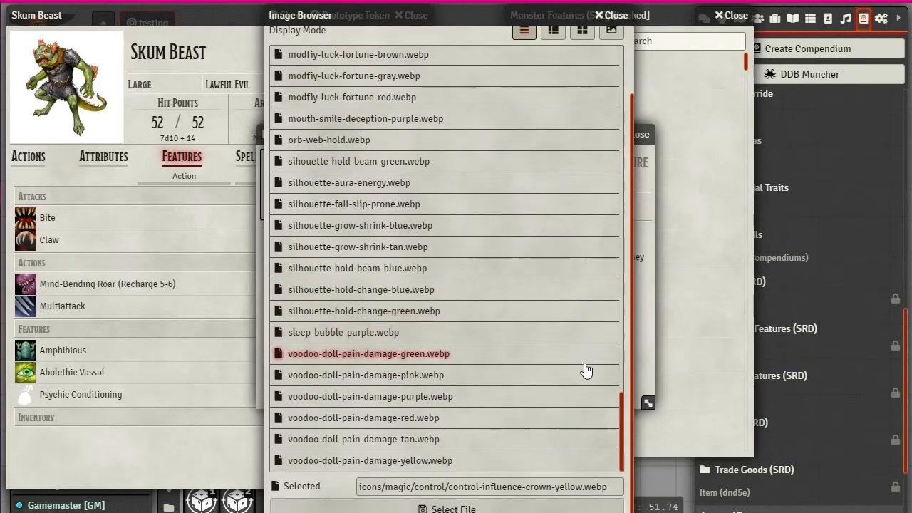
pyautogui.click(453, 508)
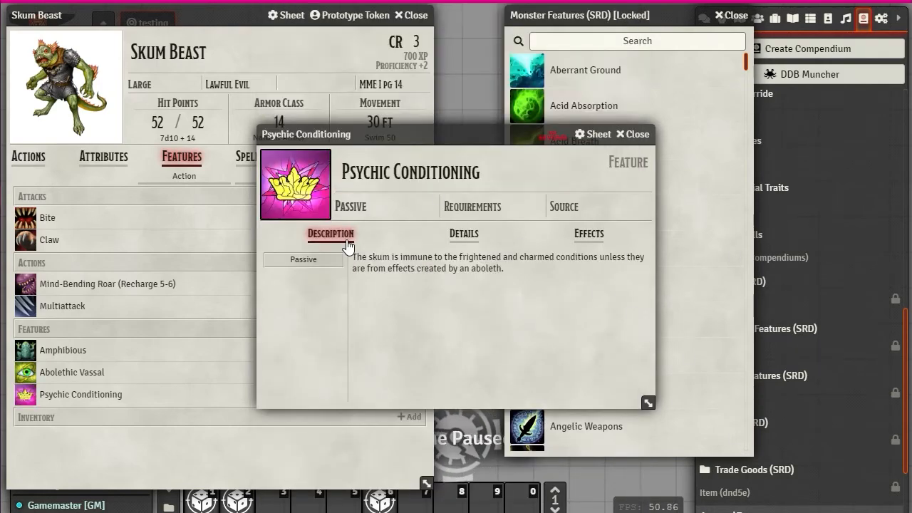
pyautogui.click(635, 134)
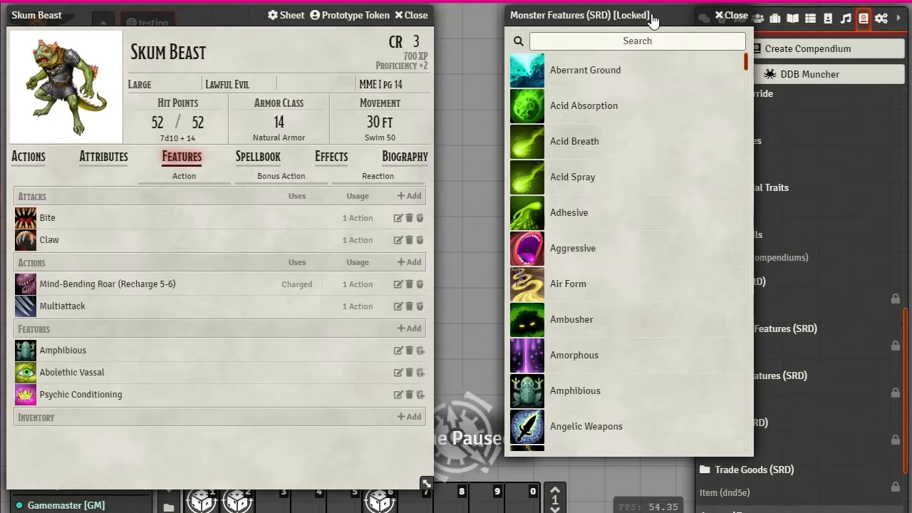
# Look at the Racial Features (SRD) compendium, and close both it and the Monster Features (SRD) compendium.
pyautogui.moveTo(654, 13); pyautogui.dragTo(600, 17)
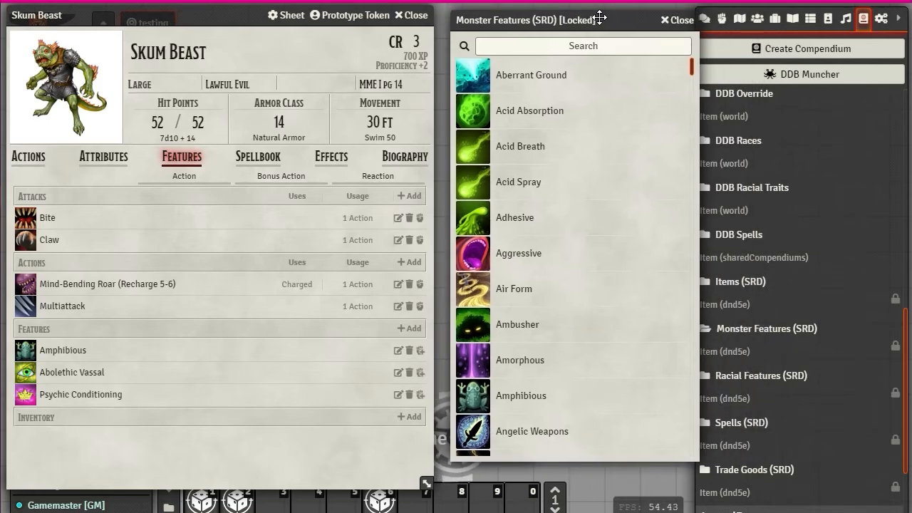
pyautogui.click(759, 377)
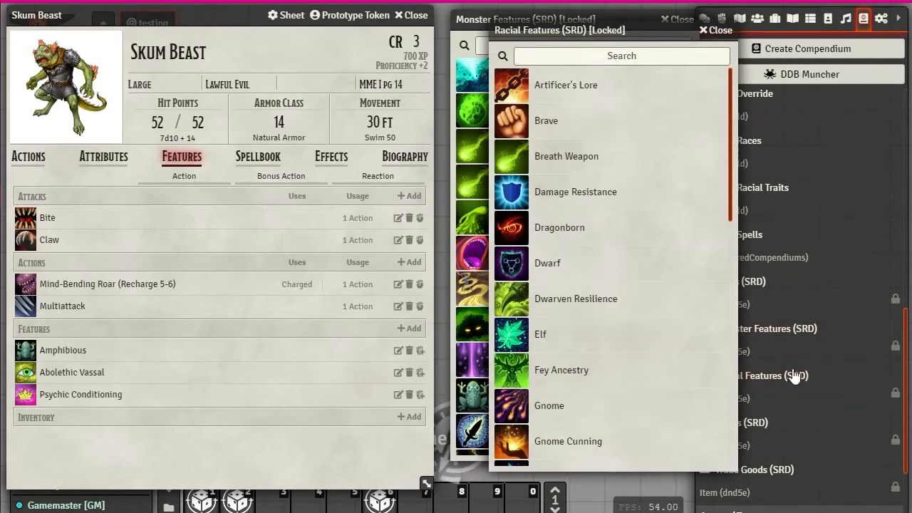
pyautogui.click(635, 57)
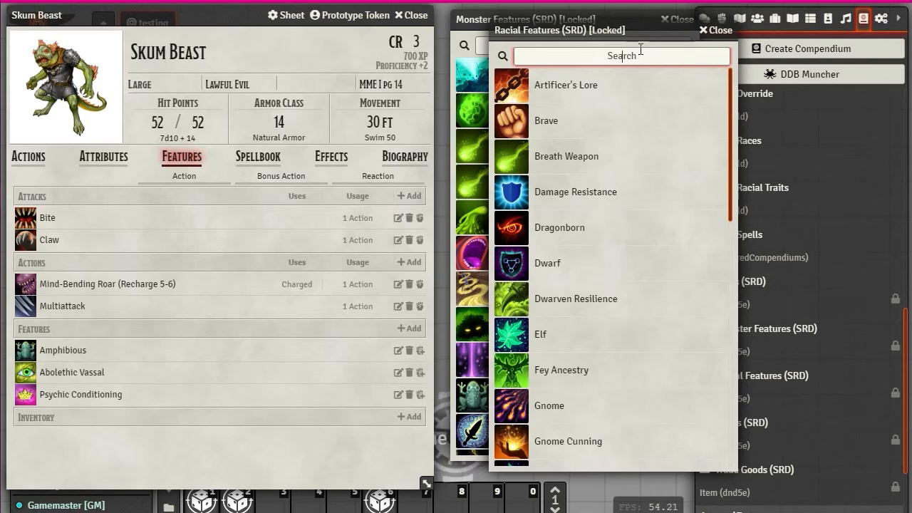
pyautogui.click(717, 31)
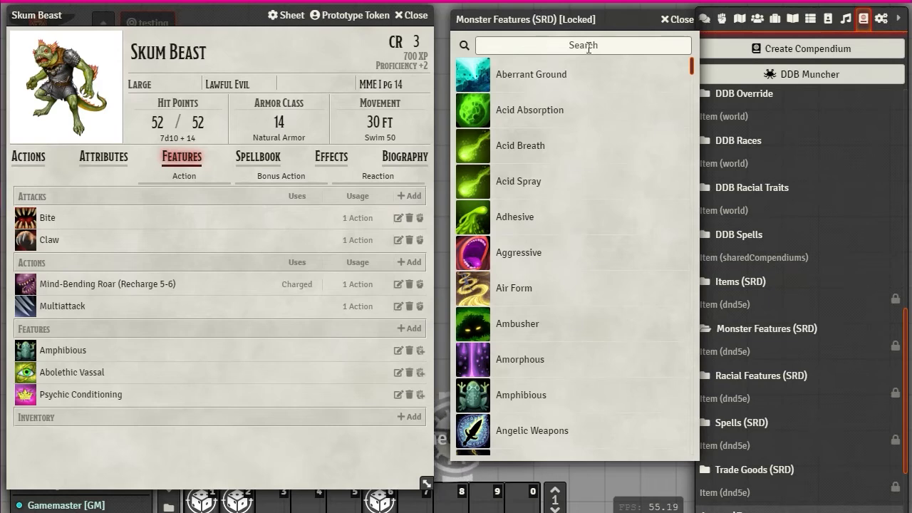
pyautogui.click(666, 20)
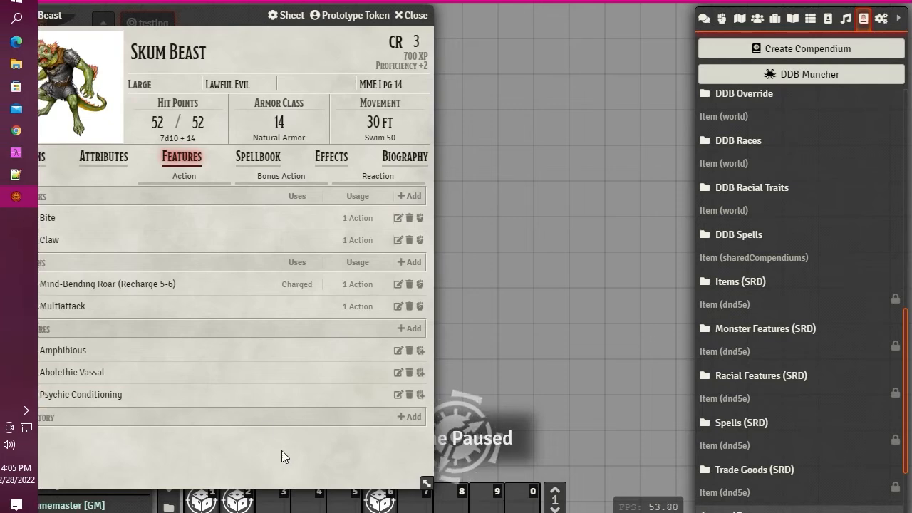
# Add another passive feature to the Skum Beast and name it "Water Dependency".
pyautogui.click(405, 329)
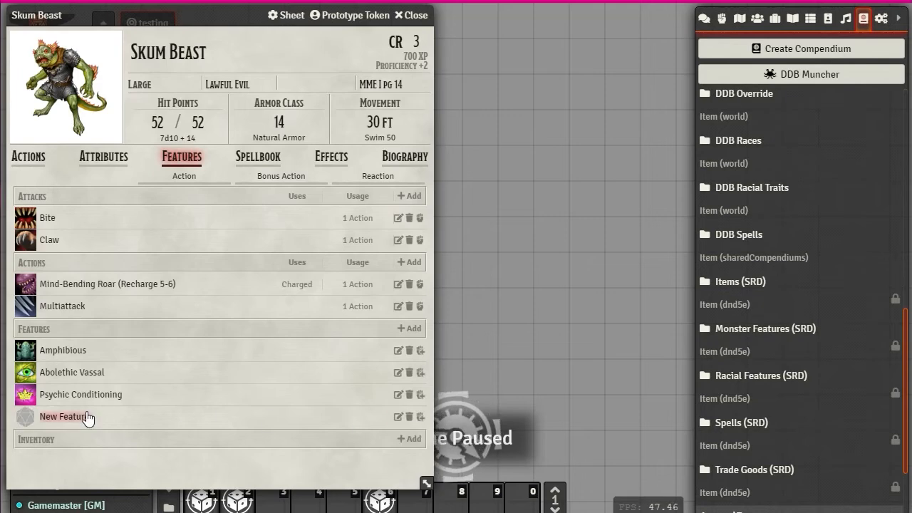
pyautogui.click(399, 417)
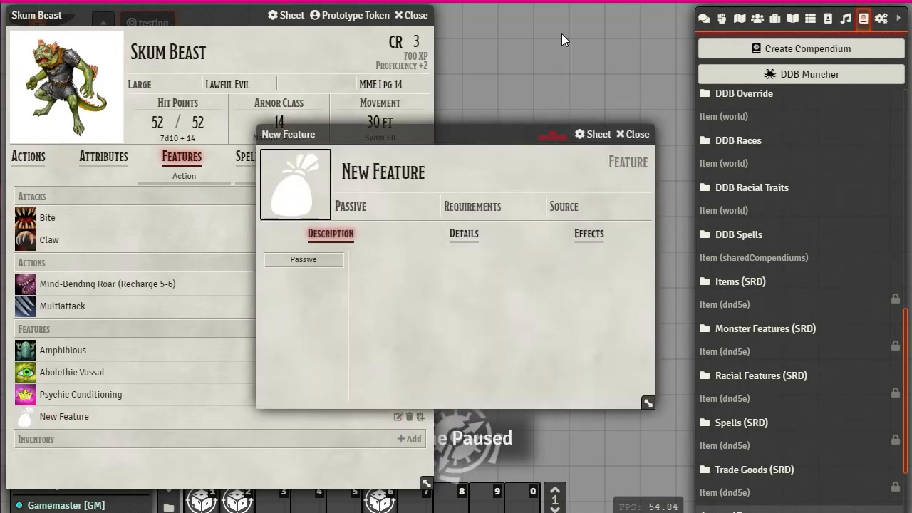
pyautogui.moveTo(418, 136); pyautogui.dragTo(444, 27)
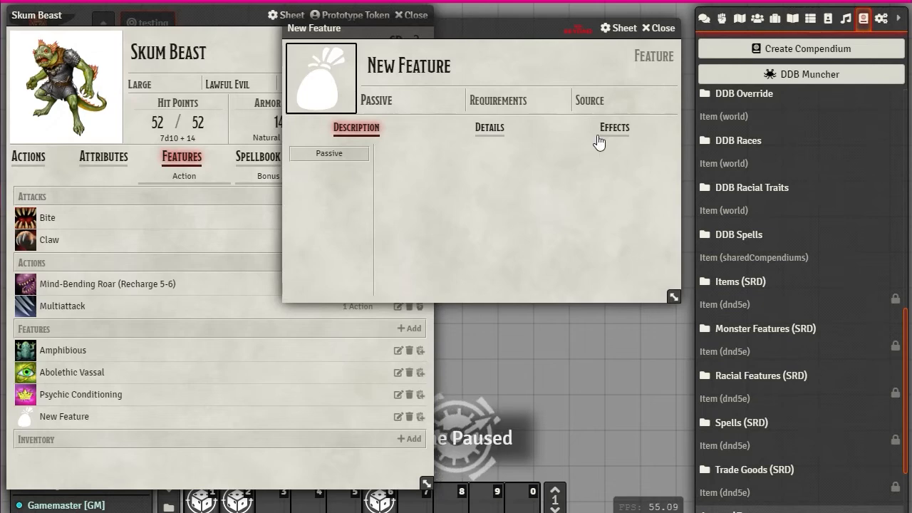
pyautogui.click(488, 75)
pyautogui.tripleClick(475, 65)
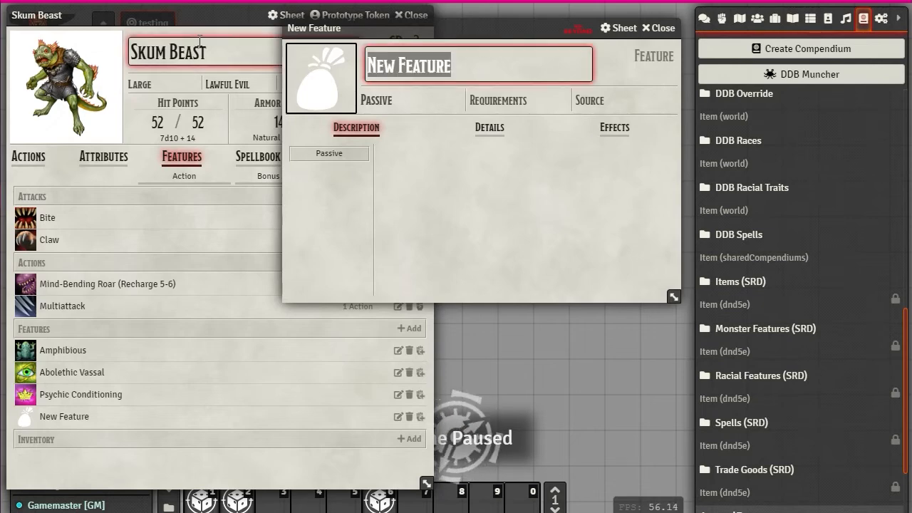
pyautogui.write('Water Dependency')
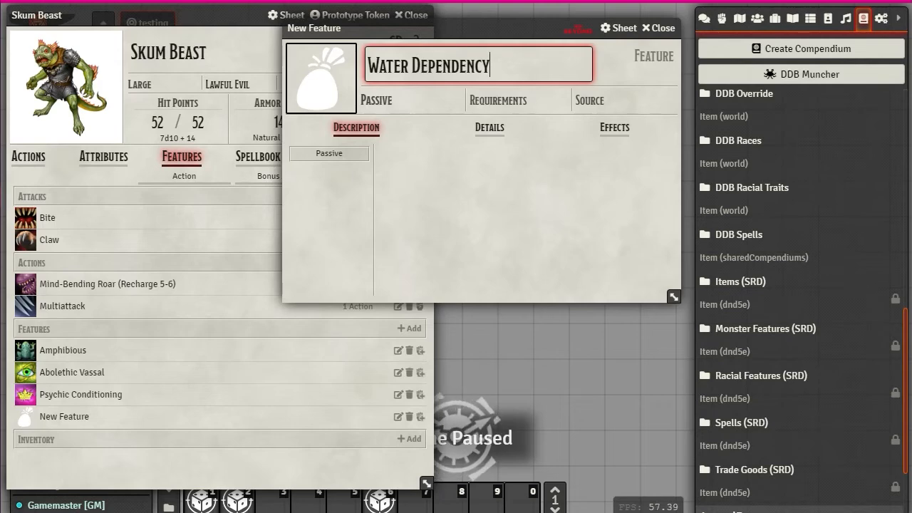
pyautogui.moveTo(415, 162)
pyautogui.press('Return')
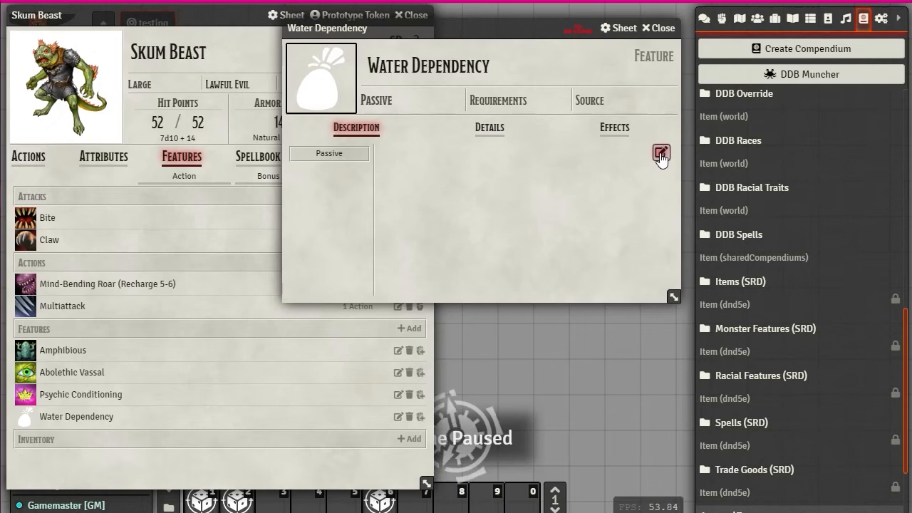
# Write and save the Water Dependency description: a day without 1 hour's water immersion causes one exhaustion level, recoverable only through magic or 1-hour immersion.
pyautogui.click(661, 154)
pyautogui.write('If you fail to immerse yourself in water for at least 1 hour during a day, you suffer one level of exhaustion at the end of that day. You can only recover from this exhaustion through magic or by immersing yourself in water for at least 1 hour.')
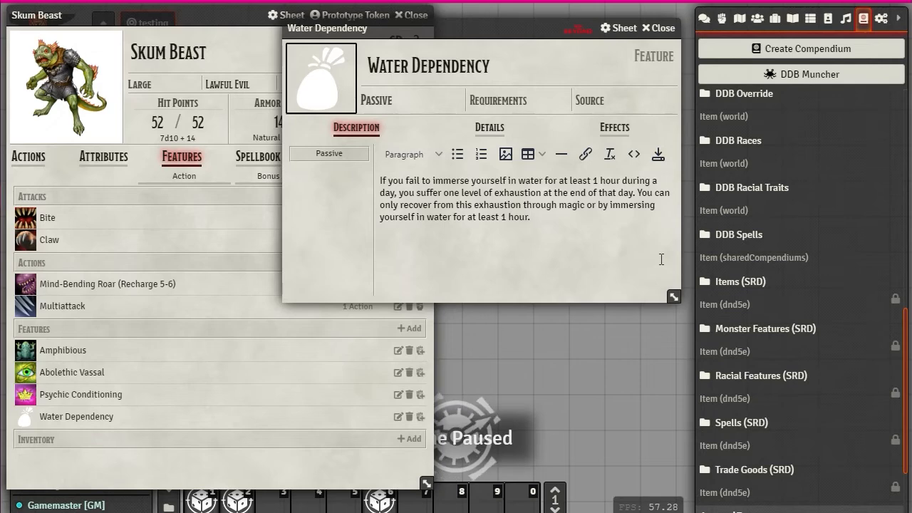
pyautogui.click(658, 154)
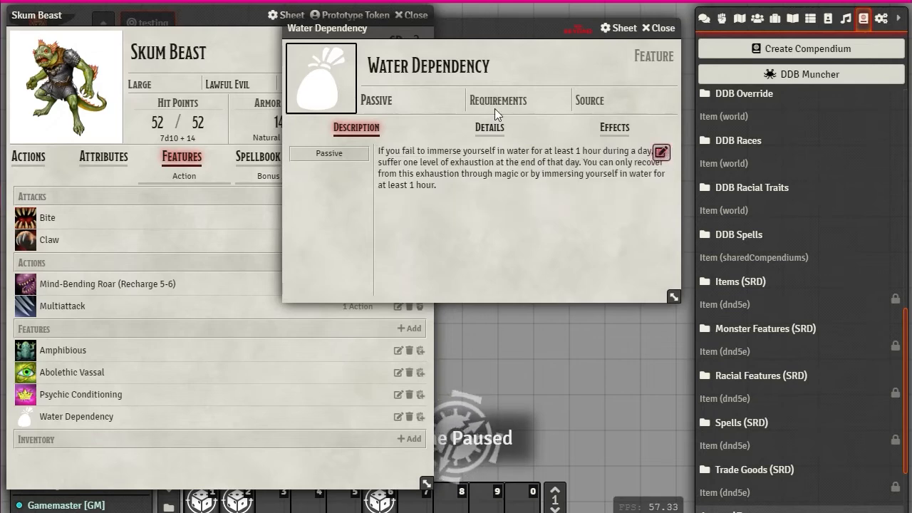
# Set the Water Dependency image to liquid-droplet-blue.webp from the core icons/commodities/materials folder and close the feature.
pyautogui.click(324, 85)
pyautogui.click(306, 63)
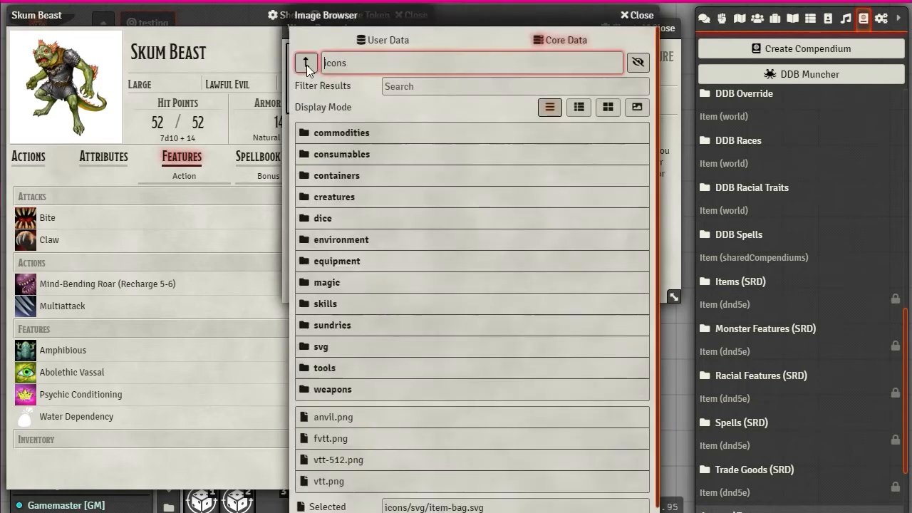
pyautogui.click(336, 137)
pyautogui.click(337, 305)
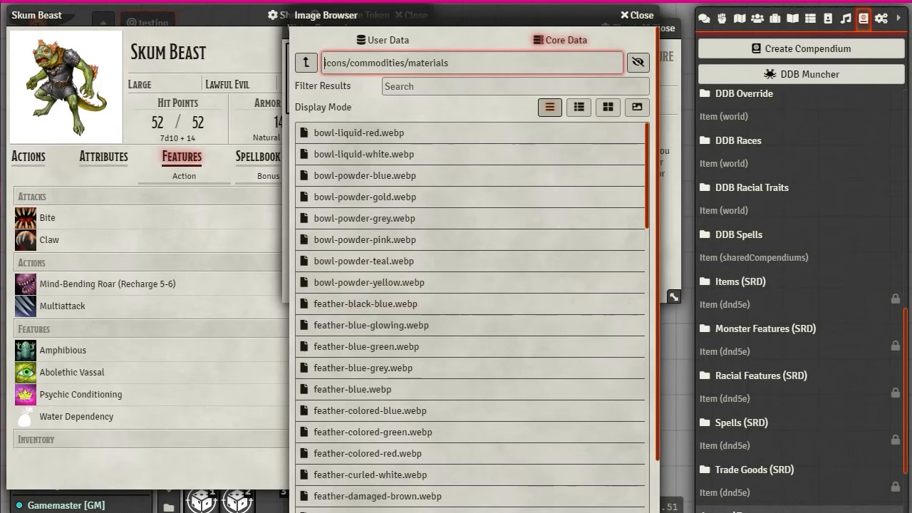
pyautogui.scroll(-10, 468, 280)
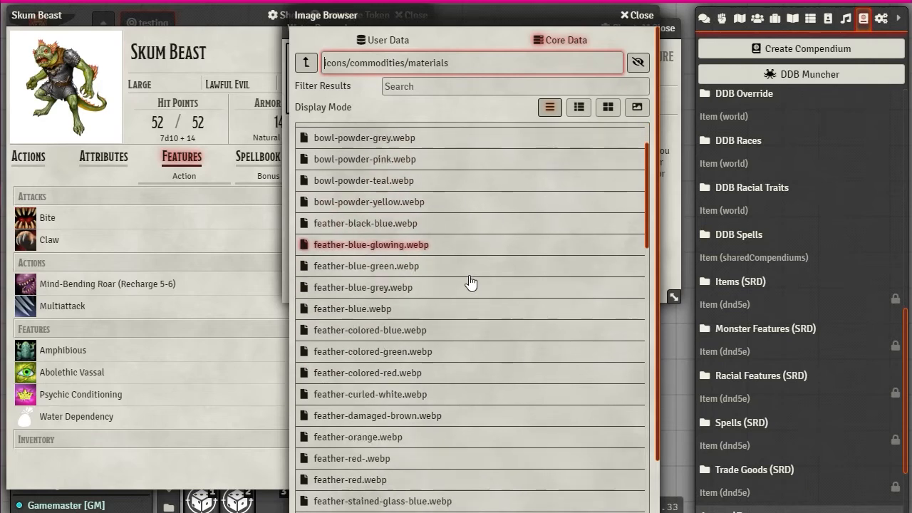
pyautogui.scroll(-5, 476, 284)
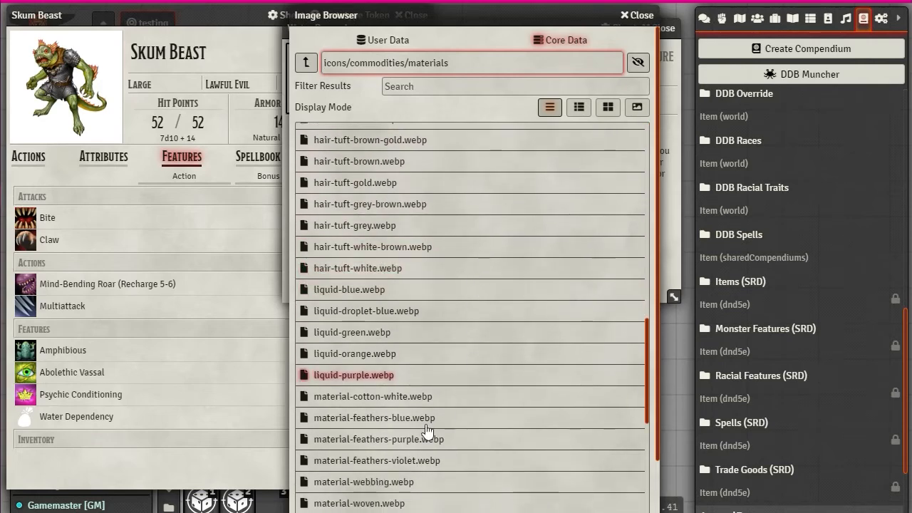
pyautogui.click(359, 318)
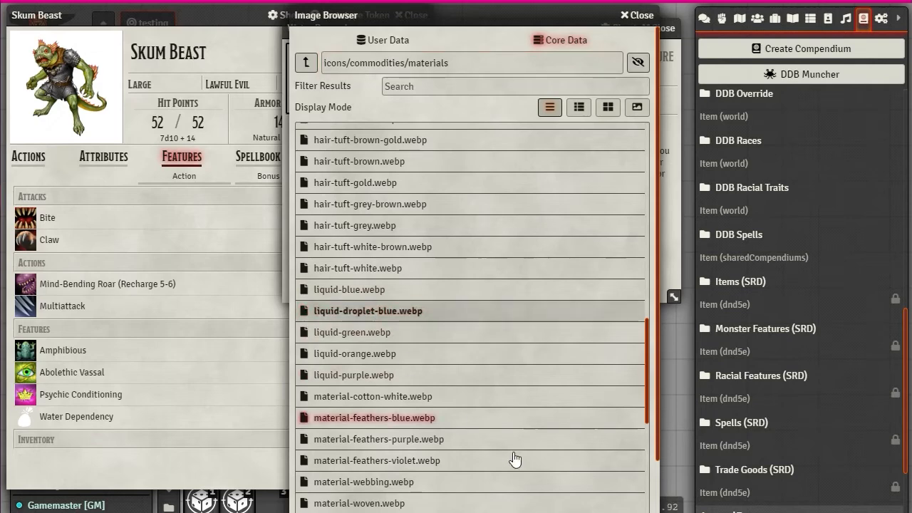
pyautogui.scroll(-5, 549, 457)
pyautogui.scroll(-2, 550, 438)
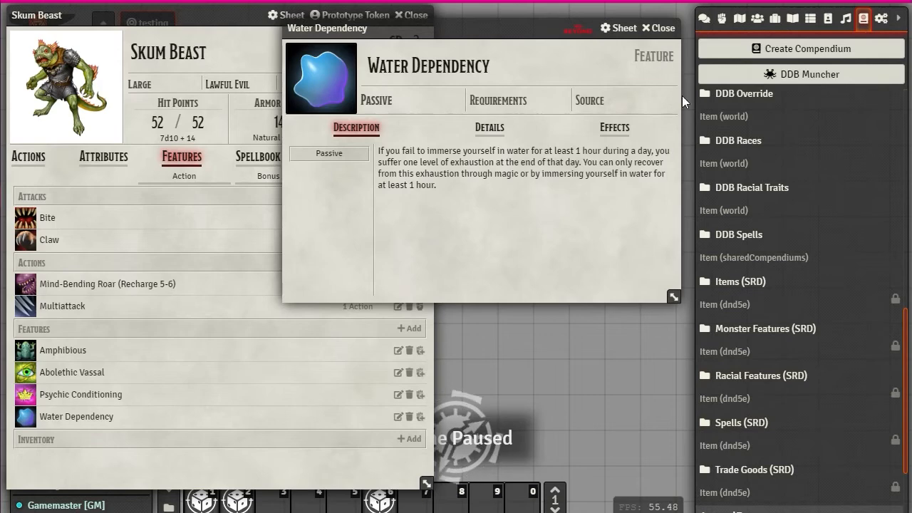
pyautogui.click(653, 28)
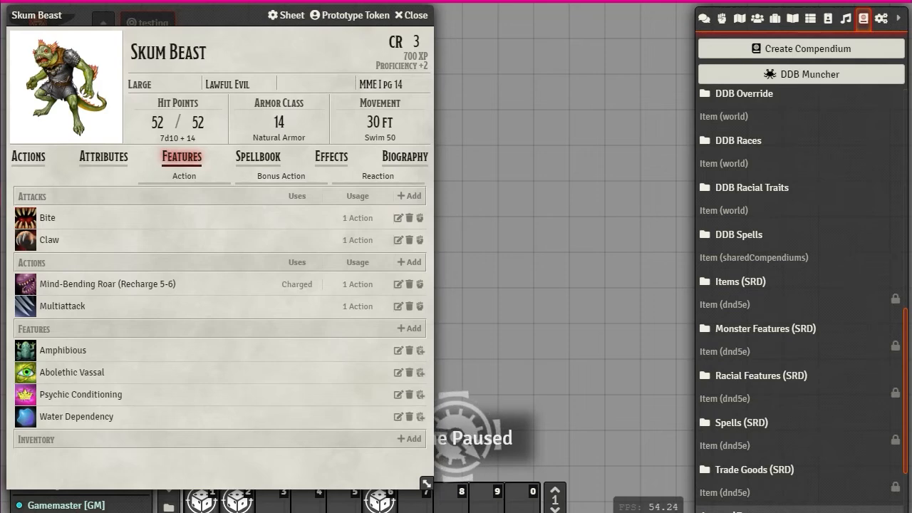
# Add the Minor Illusion cantrip from the DDB Spells compendium to the Skum Beast's spellbook.
pyautogui.click(258, 163)
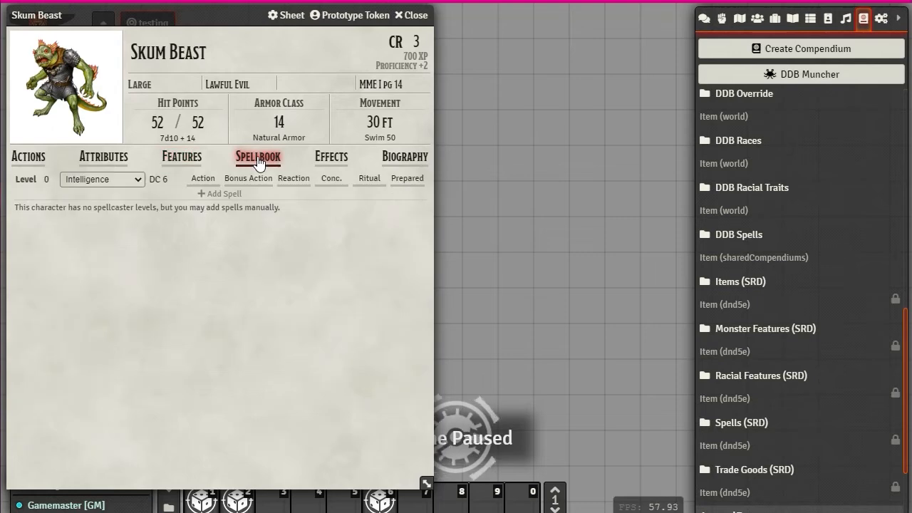
pyautogui.click(754, 240)
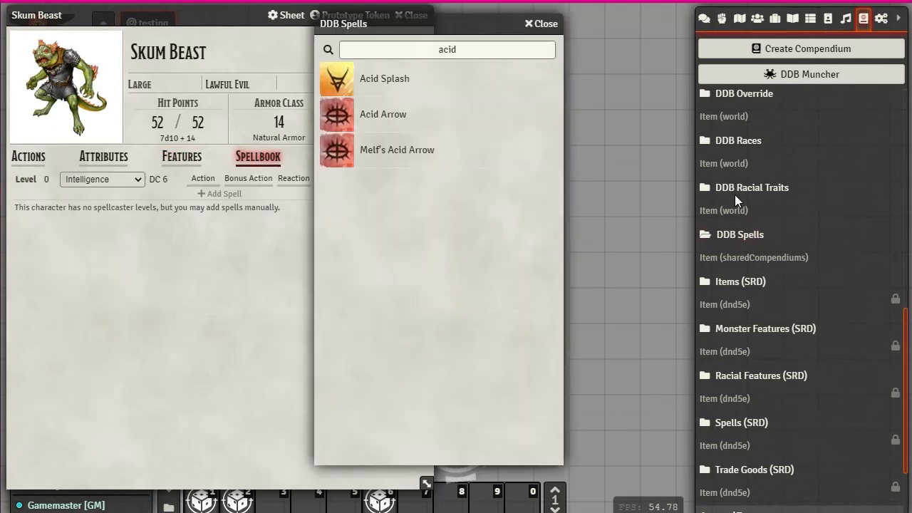
pyautogui.click(416, 48)
pyautogui.hotkey('ctrl', 'a')
pyautogui.press('BackSpace')
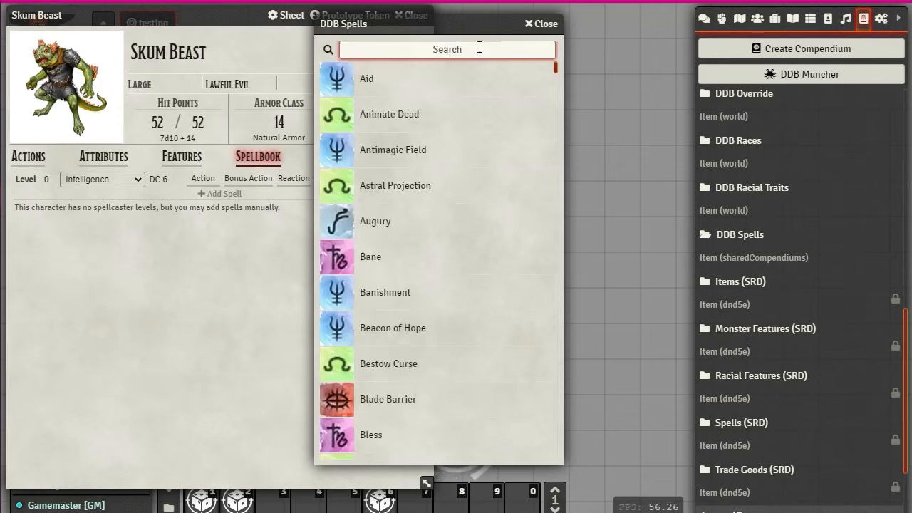
pyautogui.moveTo(473, 22); pyautogui.dragTo(632, 18)
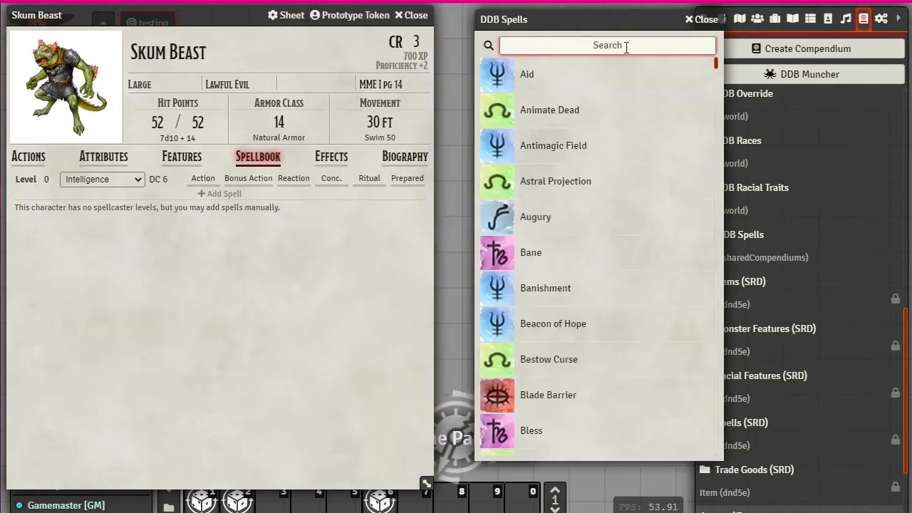
pyautogui.write('min')
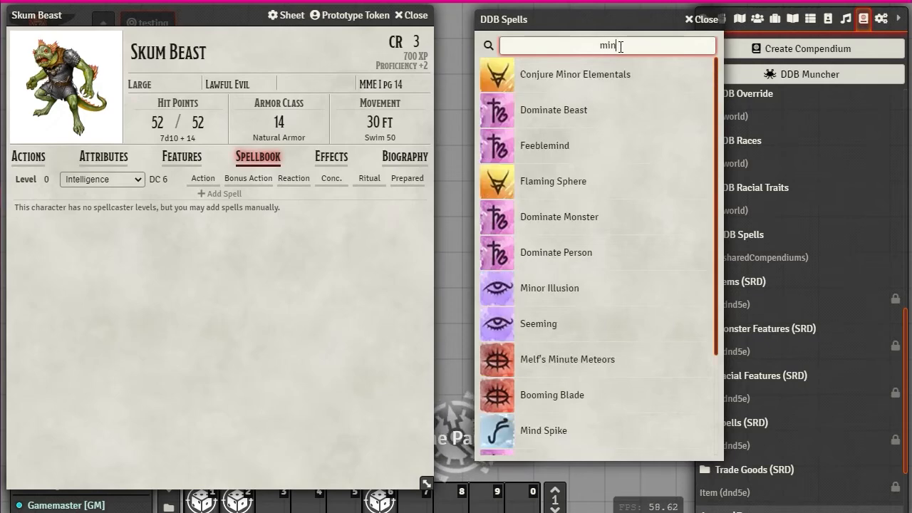
pyautogui.write('or')
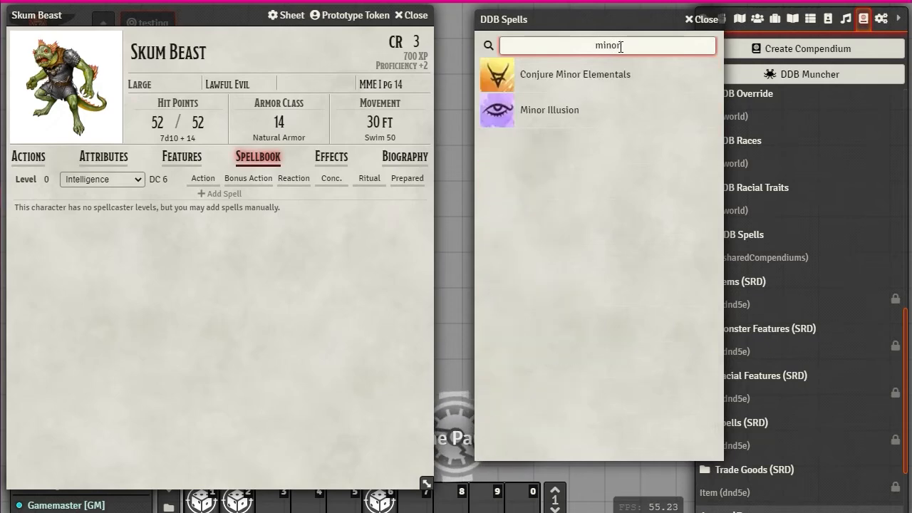
pyautogui.moveTo(546, 113); pyautogui.dragTo(164, 300)
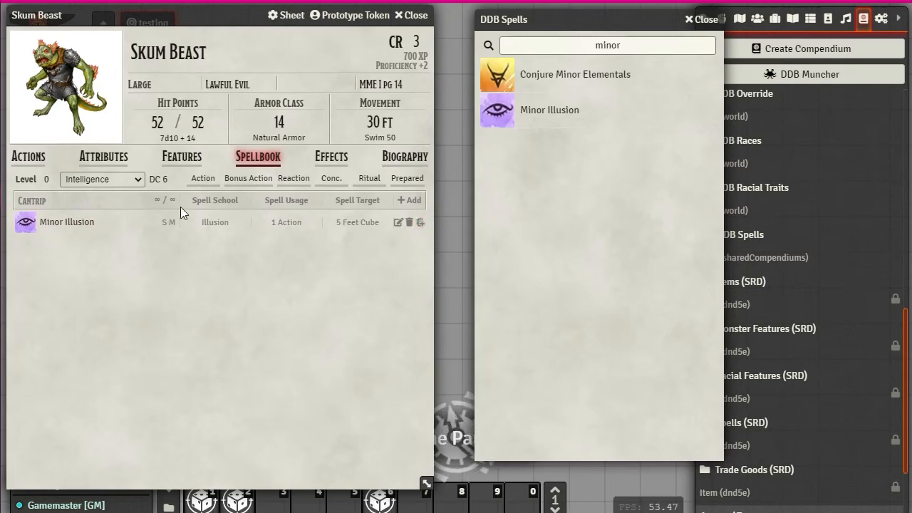
# Review the Skum Beast's features, actions, spellbook and effects, and check the usage options of Mind-Bending Roar without using it.
pyautogui.click(186, 157)
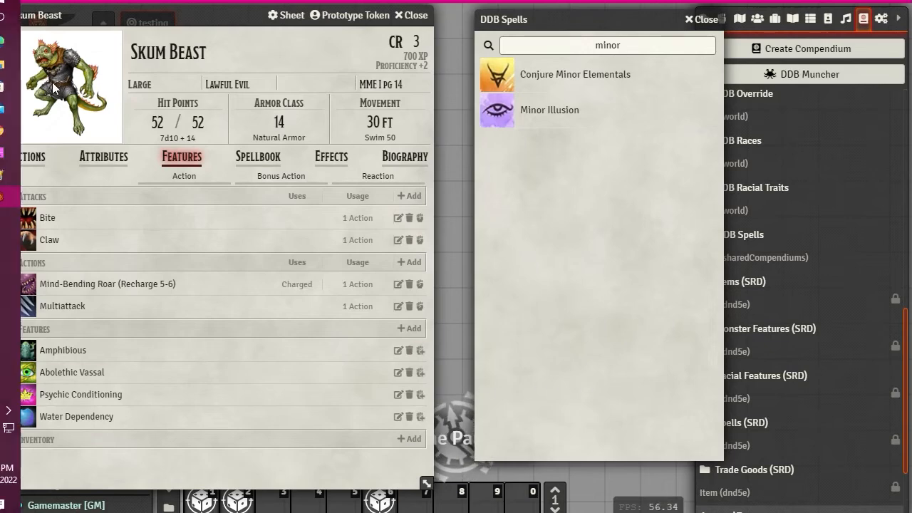
pyautogui.click(14, 161)
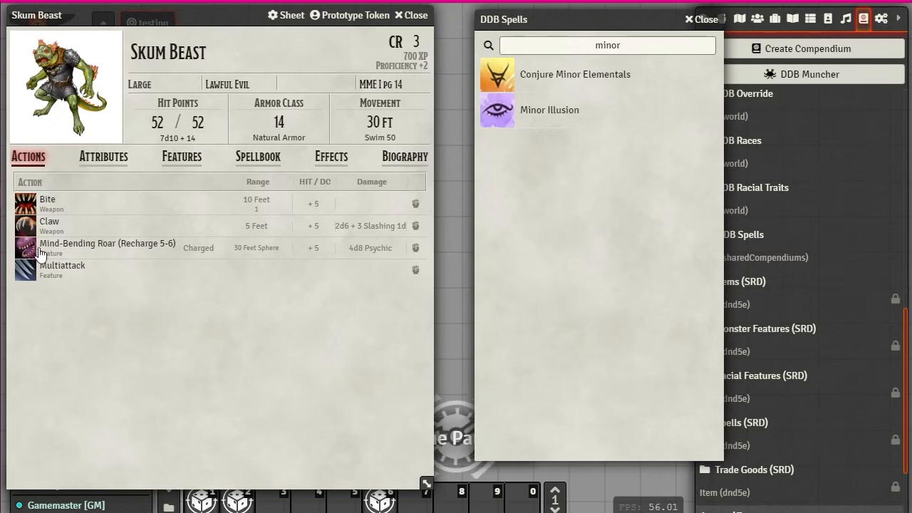
pyautogui.click(258, 159)
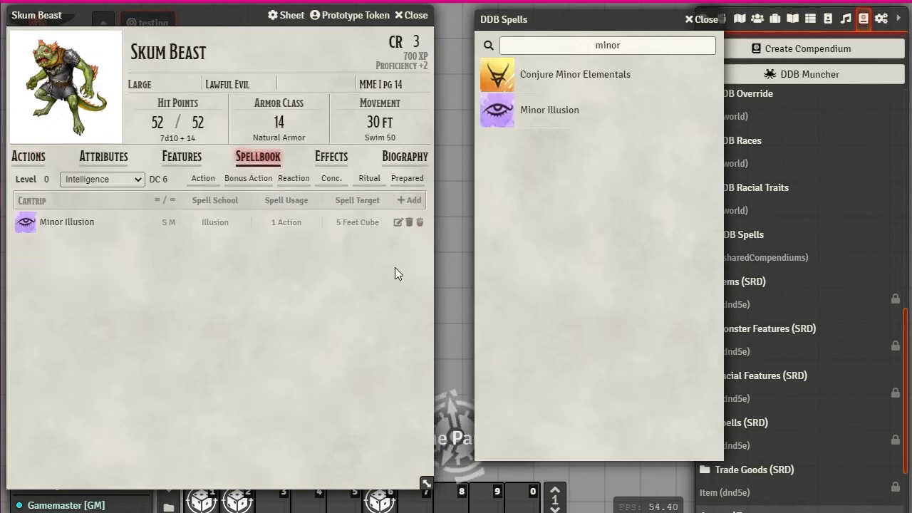
pyautogui.click(30, 160)
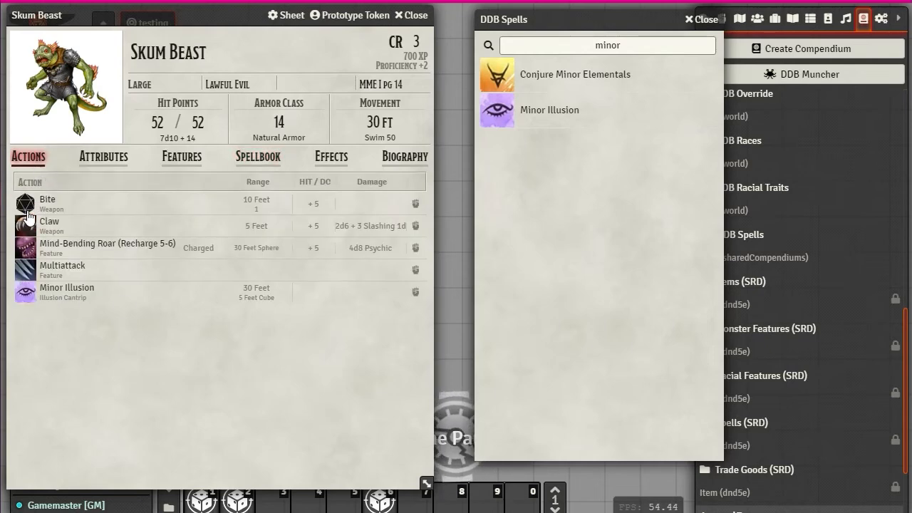
pyautogui.click(24, 251)
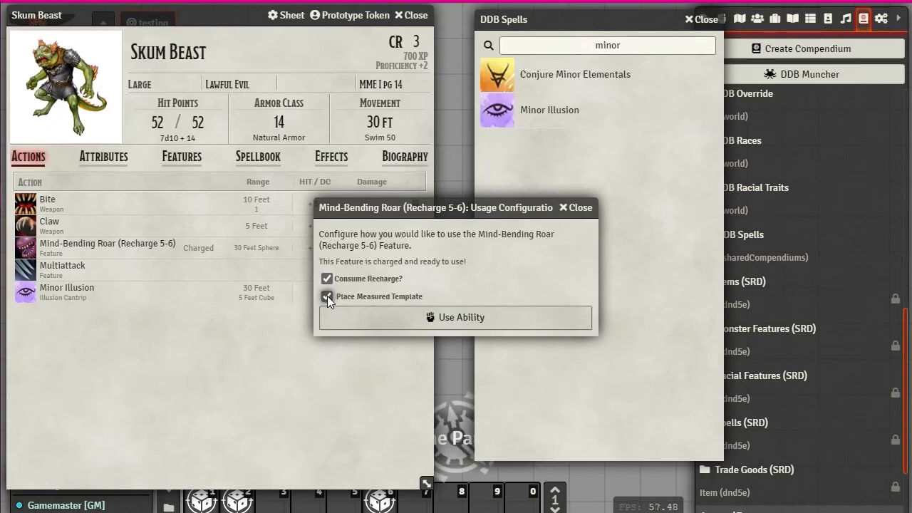
pyautogui.click(589, 208)
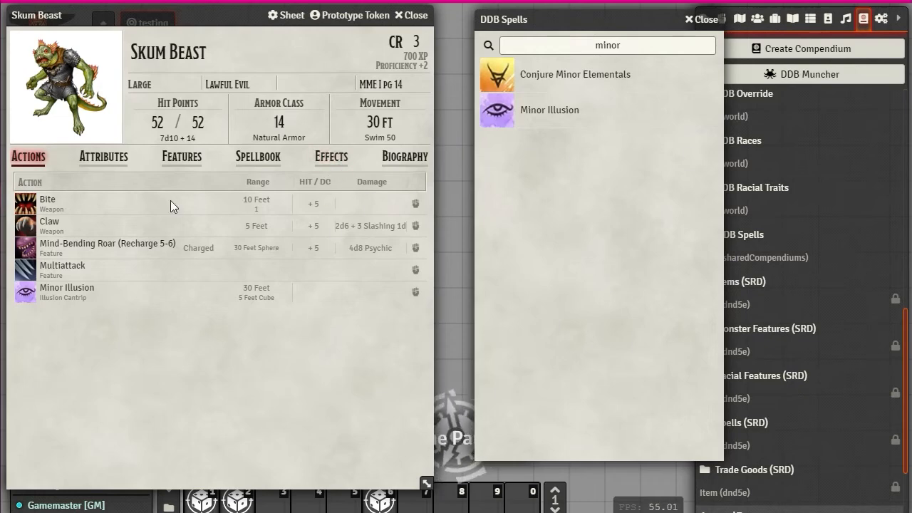
pyautogui.click(330, 157)
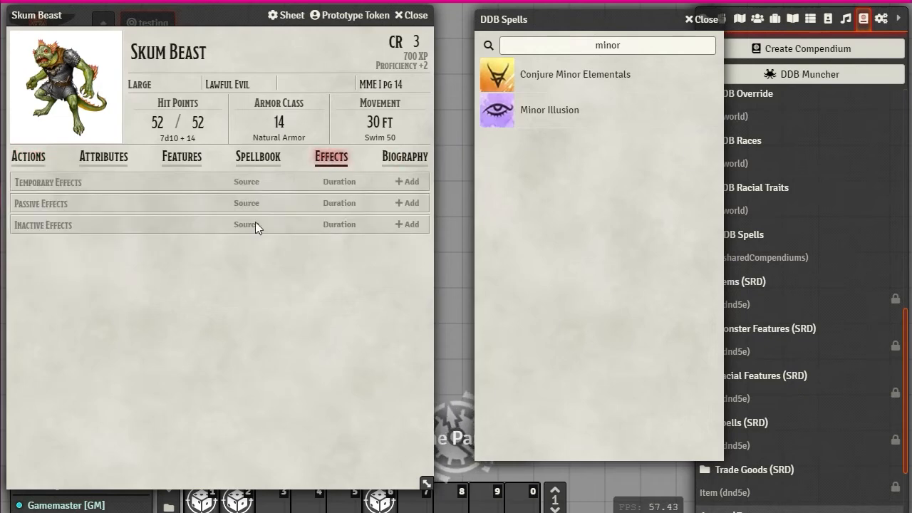
# Write the biography's opening paragraph on the skum as humanoids, beasts and giants transformed by the aboleth, and remove its stray line breaks.
pyautogui.click(401, 160)
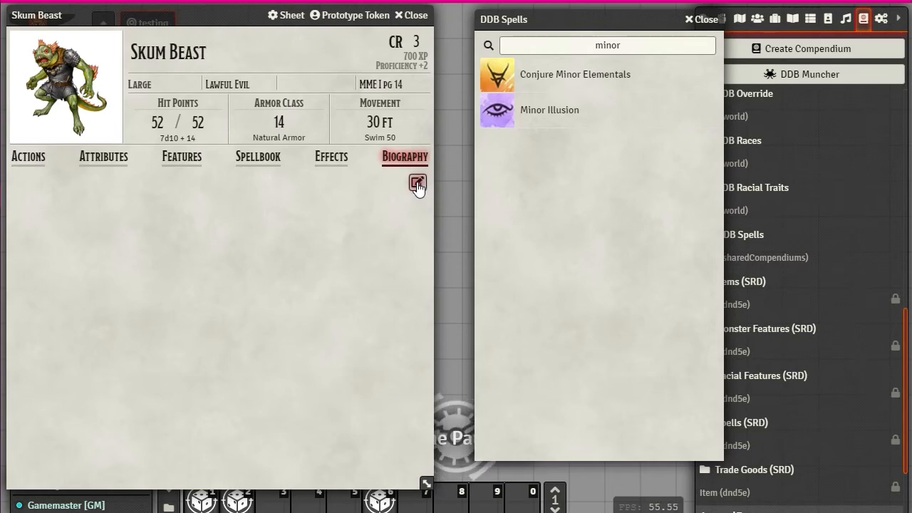
pyautogui.click(419, 185)
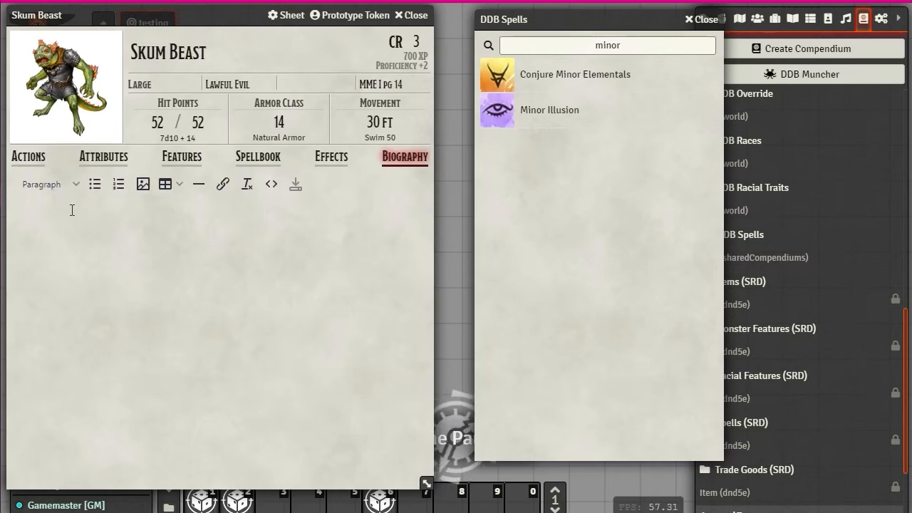
pyautogui.write('The skum are a race of creatures that were once humanoids, beasts, and giants. They were captured and transformed by the aboleth and now serve their masters as slaves and guards.')
pyautogui.moveTo(283, 226); pyautogui.dragTo(298, 216)
pyautogui.press('BackSpace')
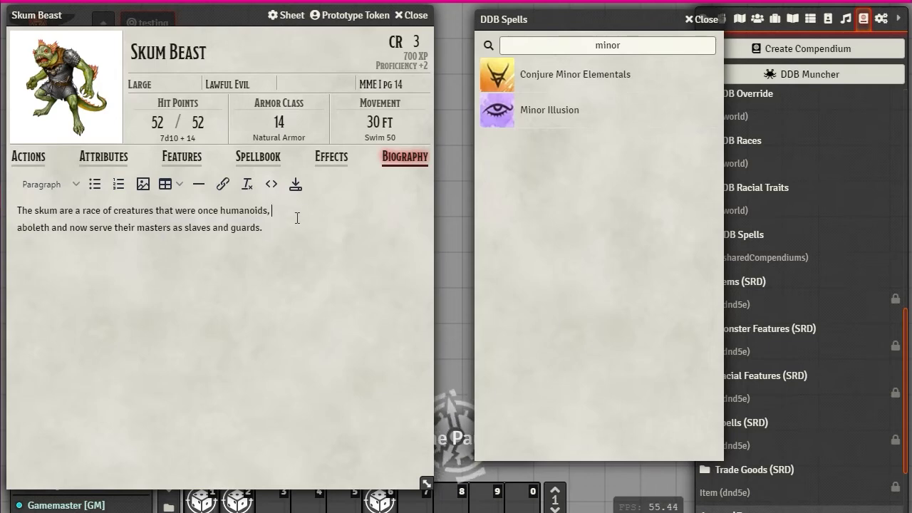
pyautogui.hotkey('ctrl', 'z')
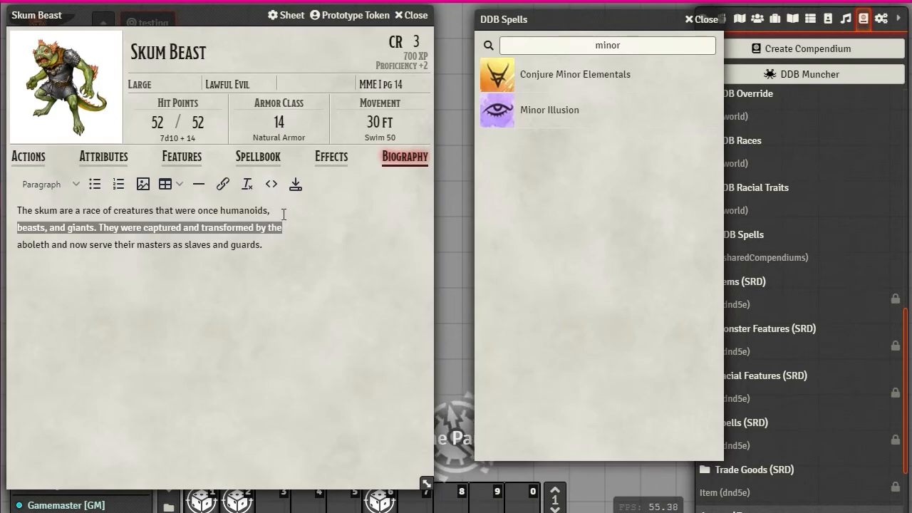
pyautogui.click(268, 210)
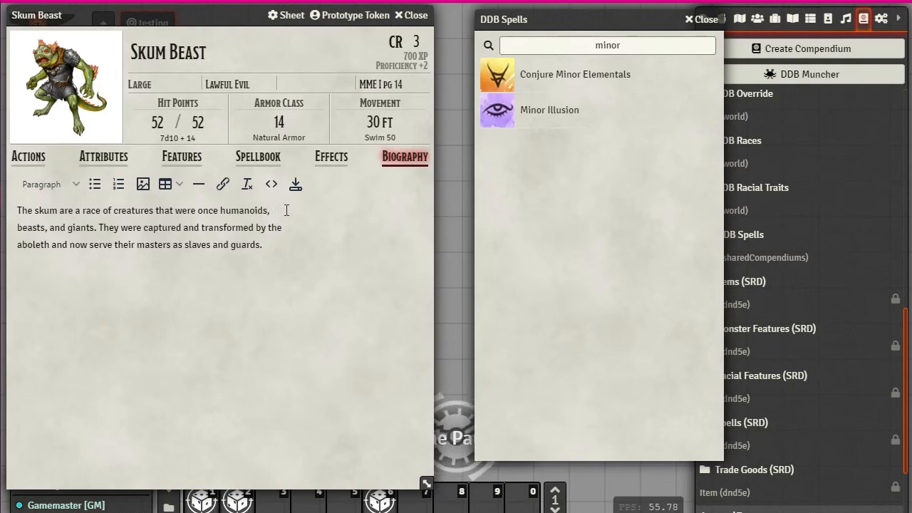
pyautogui.press('Delete')
pyautogui.press('Delete')
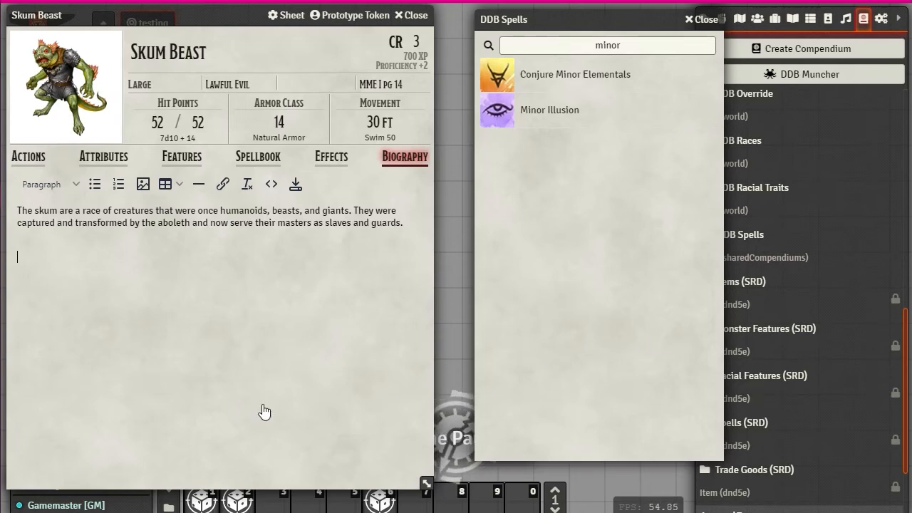
# Add a second biography paragraph on animals and beasts transformed by the aboleth's disease into guardians and scouts, remove its line breaks, and save.
pyautogui.write("These are the poor animals and beasts that have been transformed by the aboleth's disease and now serve as guardians and scouts.")
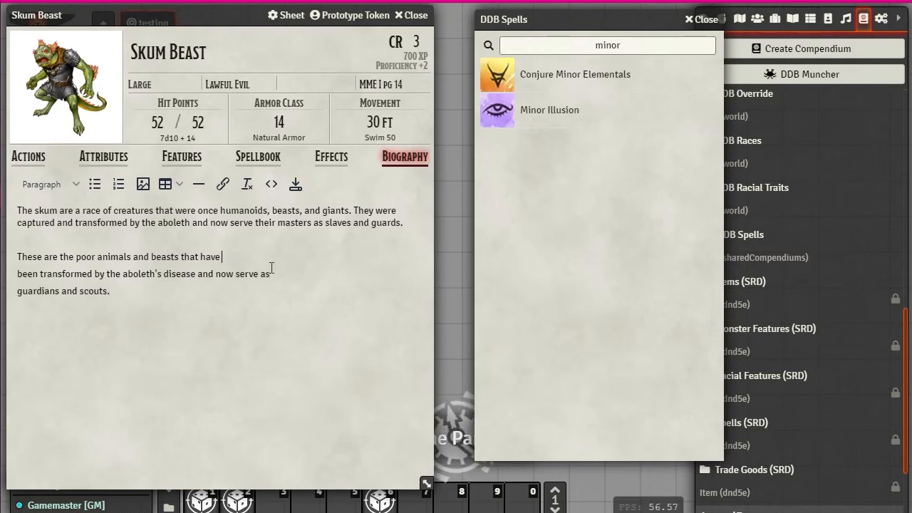
pyautogui.press('Delete')
pyautogui.press('Delete')
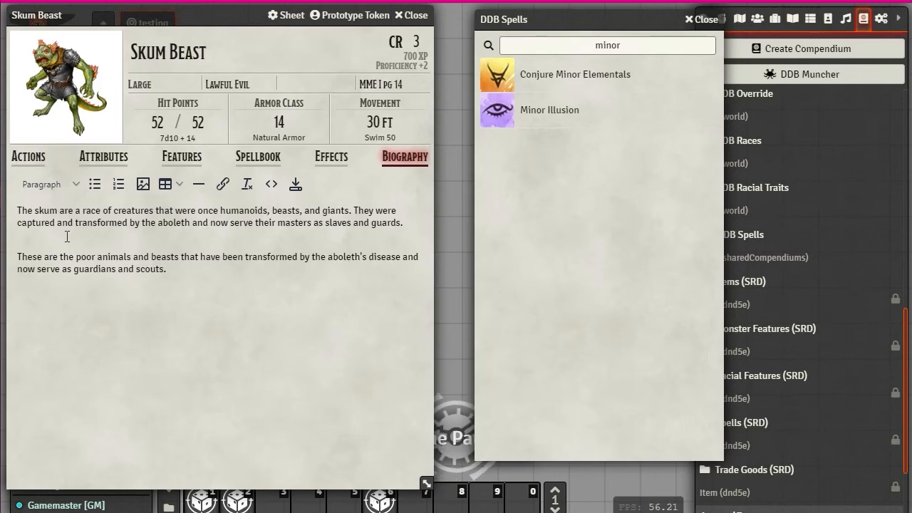
pyautogui.press('Delete')
pyautogui.press('Return')
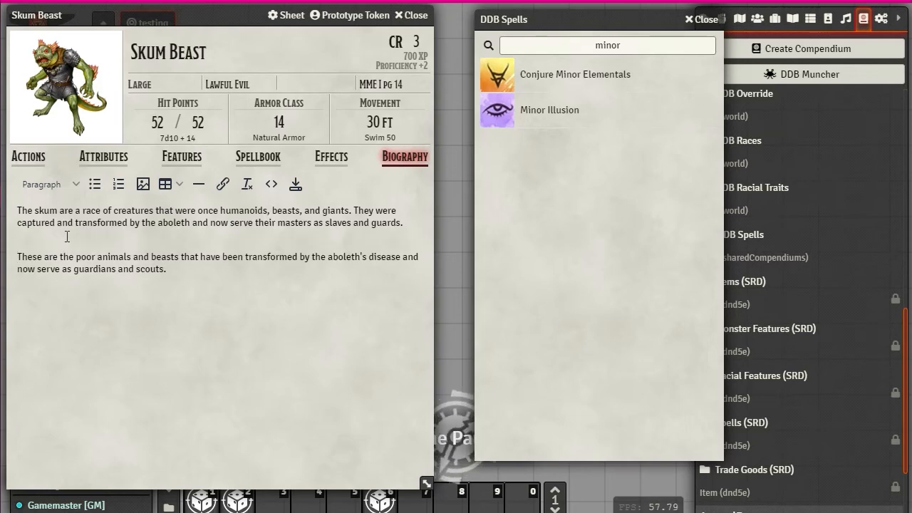
pyautogui.click(295, 184)
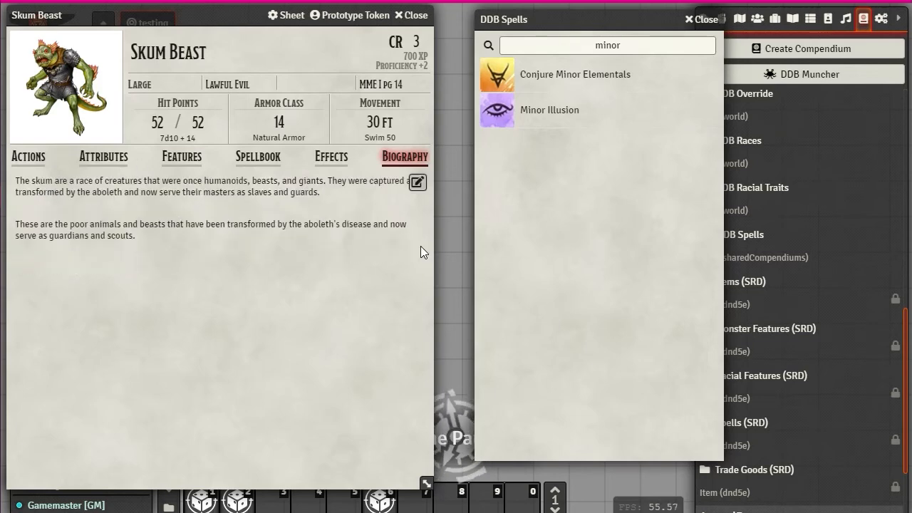
# Close the DDB Spells compendium and the Skum Beast sheet to clear the testing scene.
pyautogui.click(703, 21)
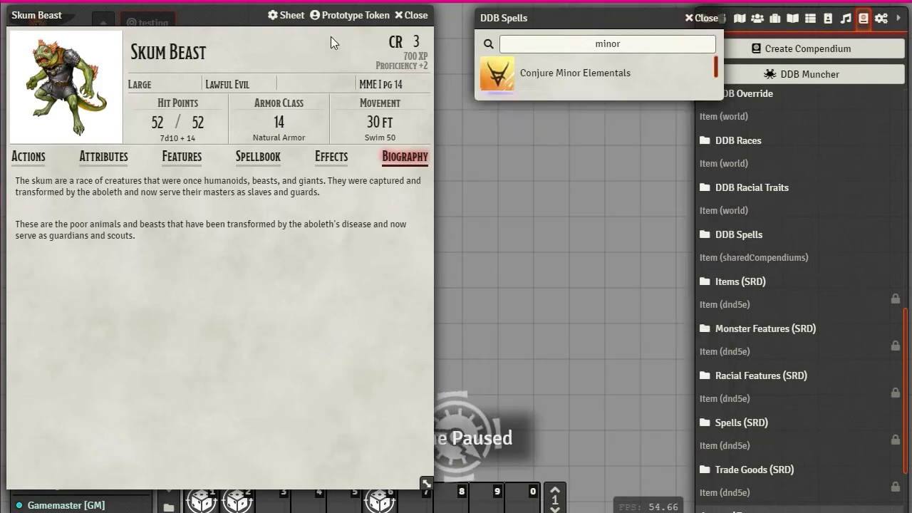
pyautogui.moveTo(137, 17); pyautogui.dragTo(326, 19)
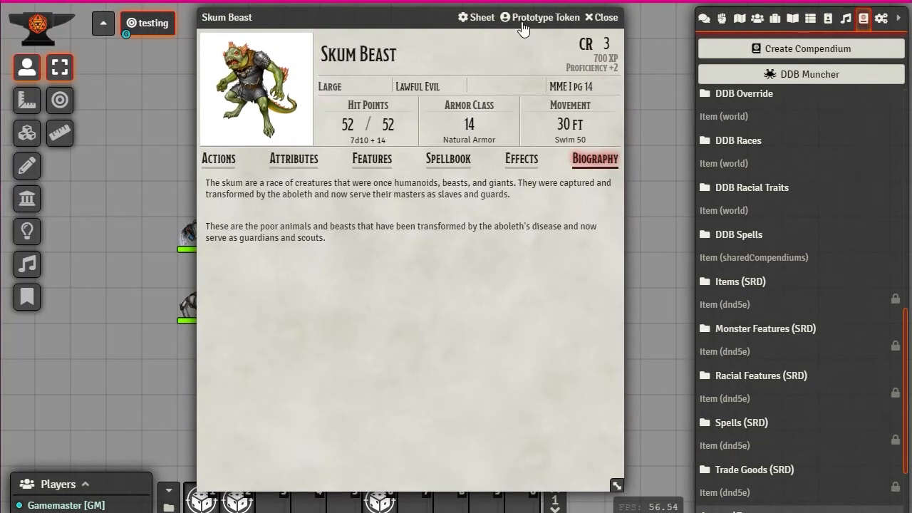
pyautogui.click(603, 17)
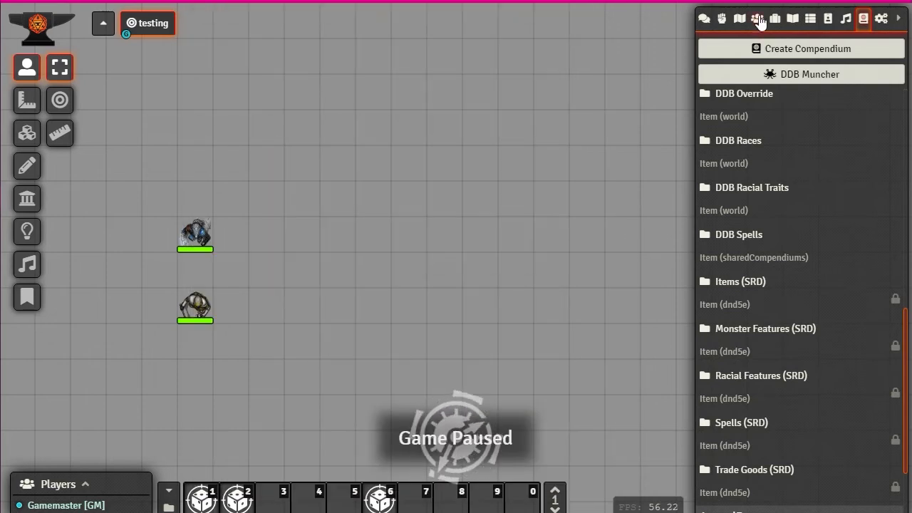
# Place a trial Skum Beast token on the testing scene and delete it again.
pyautogui.click(758, 19)
pyautogui.moveTo(771, 201); pyautogui.dragTo(303, 194)
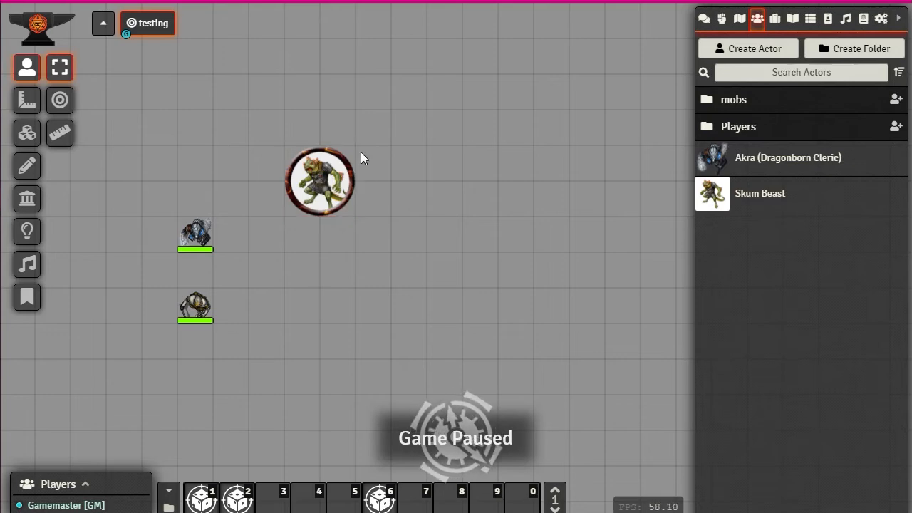
pyautogui.click(328, 180)
pyautogui.press('Delete')
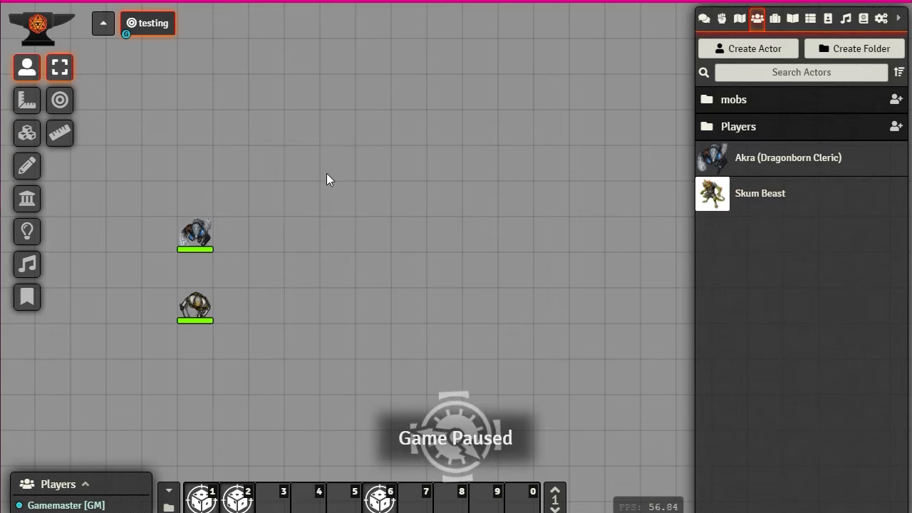
# Set the Skum Beast prototype token's name display to Hovered by Owner.
pyautogui.click(757, 207)
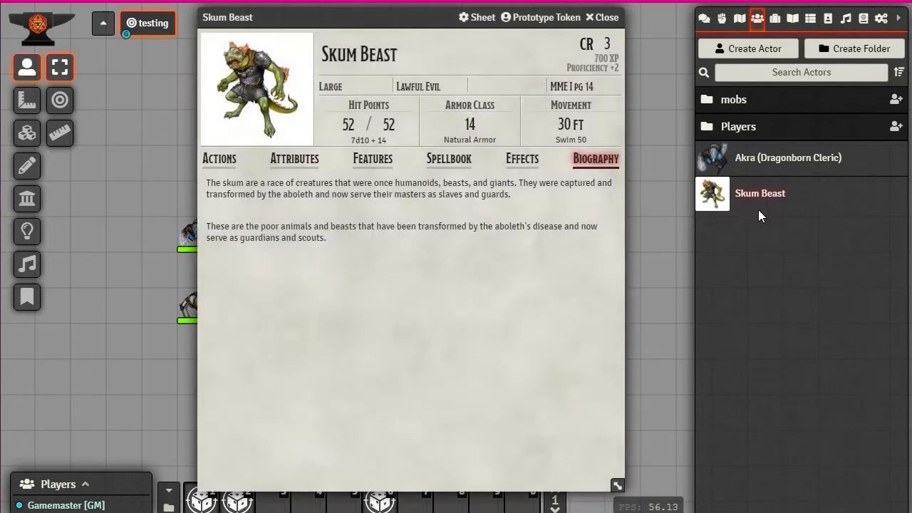
pyautogui.click(534, 18)
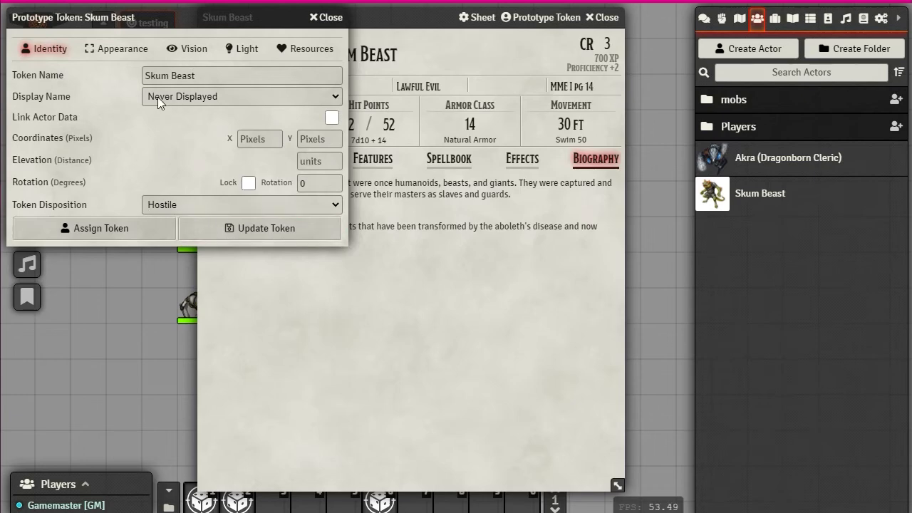
pyautogui.click(205, 95)
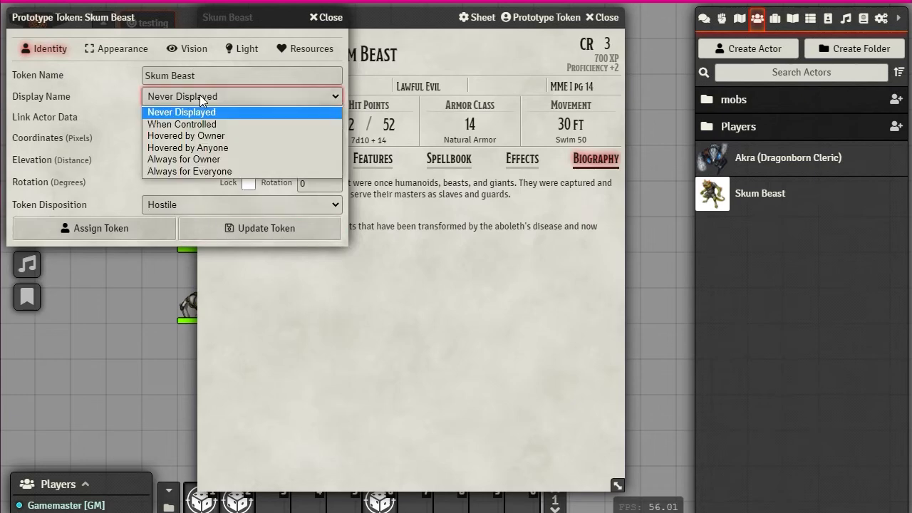
pyautogui.click(201, 137)
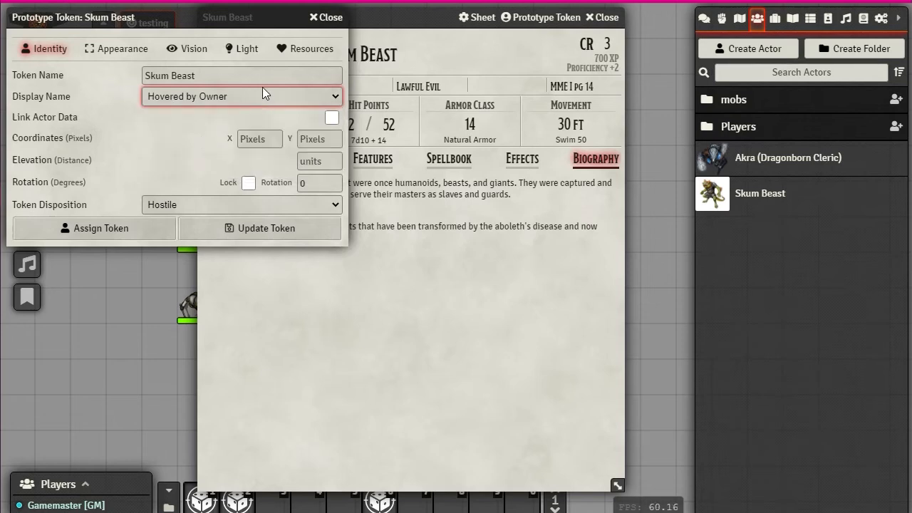
# Set the Skum Beast prototype token's bars to Always for Owner, update the token, and close the sheet.
pyautogui.click(304, 50)
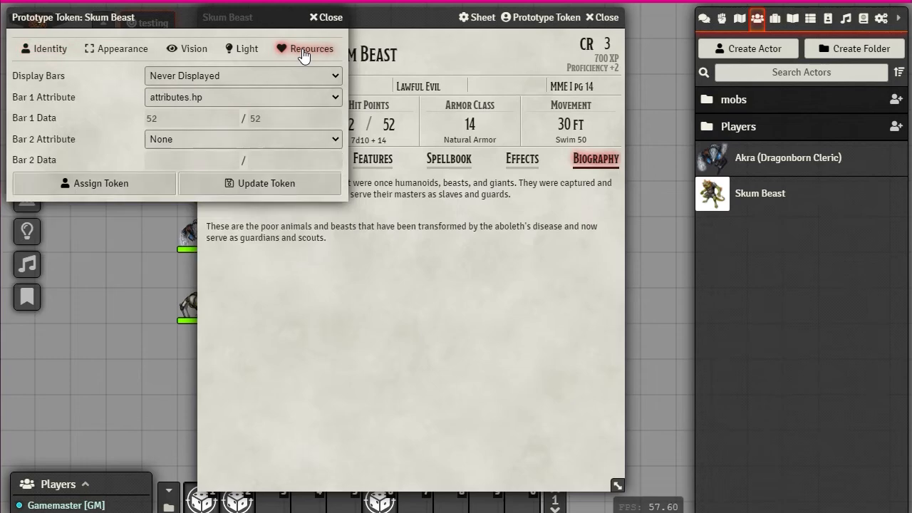
pyautogui.click(199, 77)
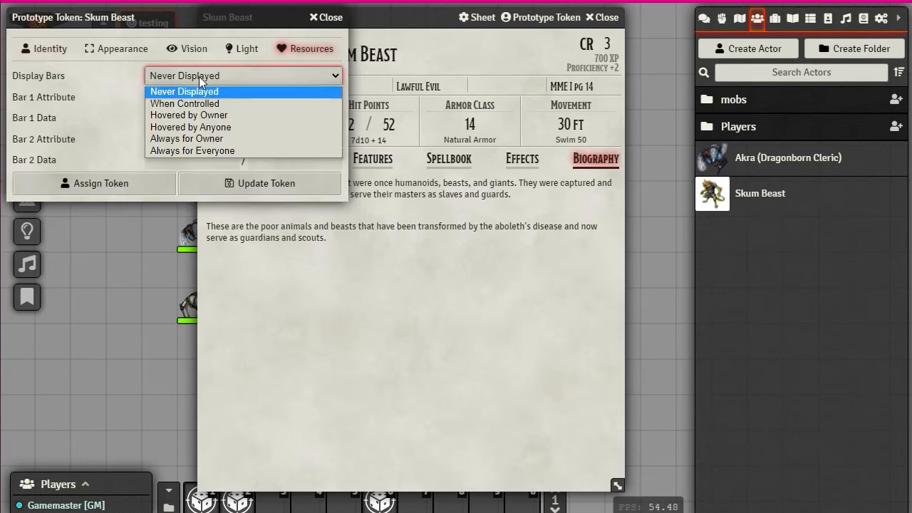
pyautogui.click(196, 138)
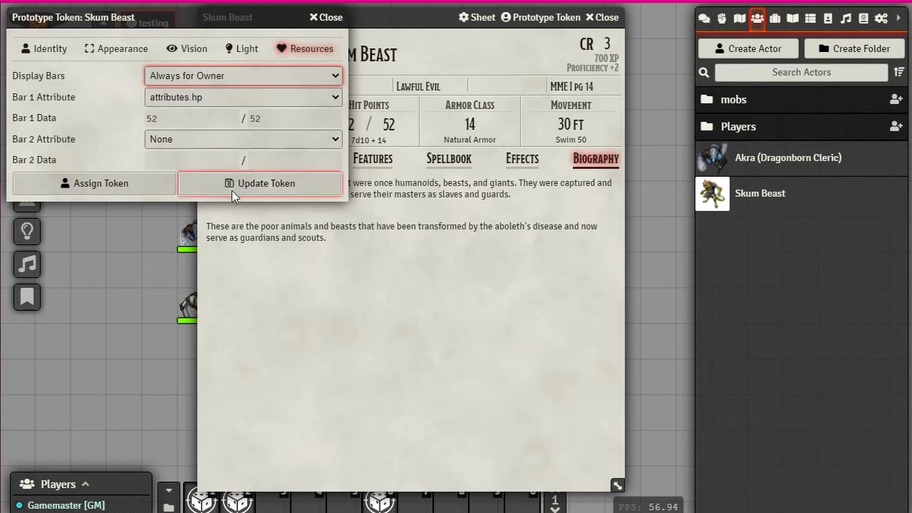
pyautogui.click(262, 185)
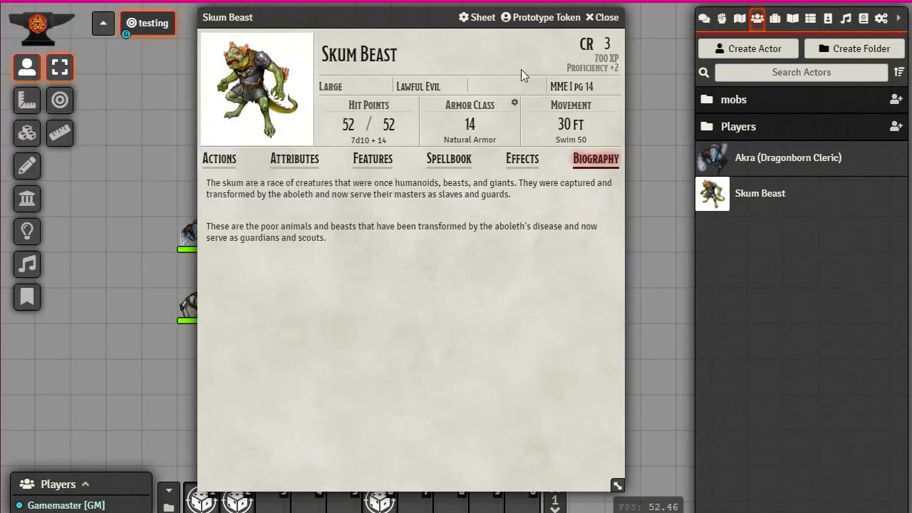
pyautogui.click(609, 20)
# Place a Skum Beast token on the testing scene to check its bar display, and delete it.
pyautogui.moveTo(728, 216); pyautogui.dragTo(329, 173)
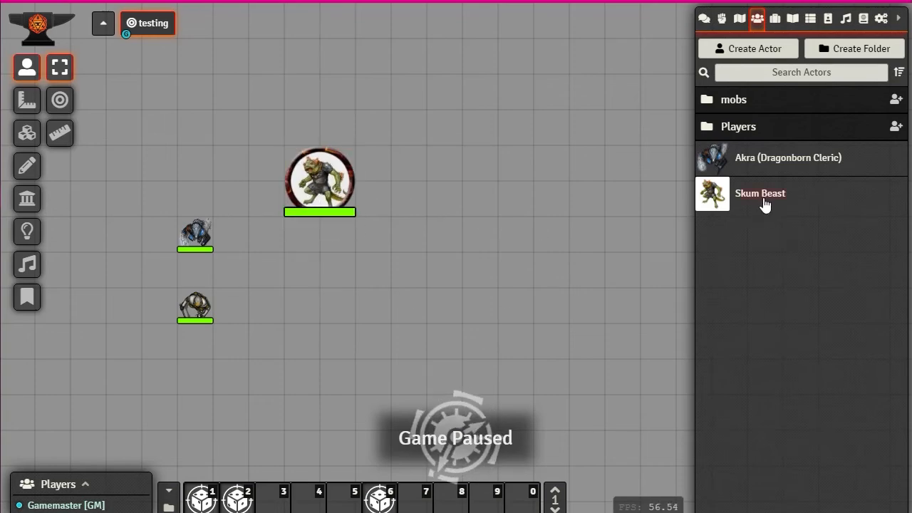
pyautogui.click(324, 191)
pyautogui.press('Delete')
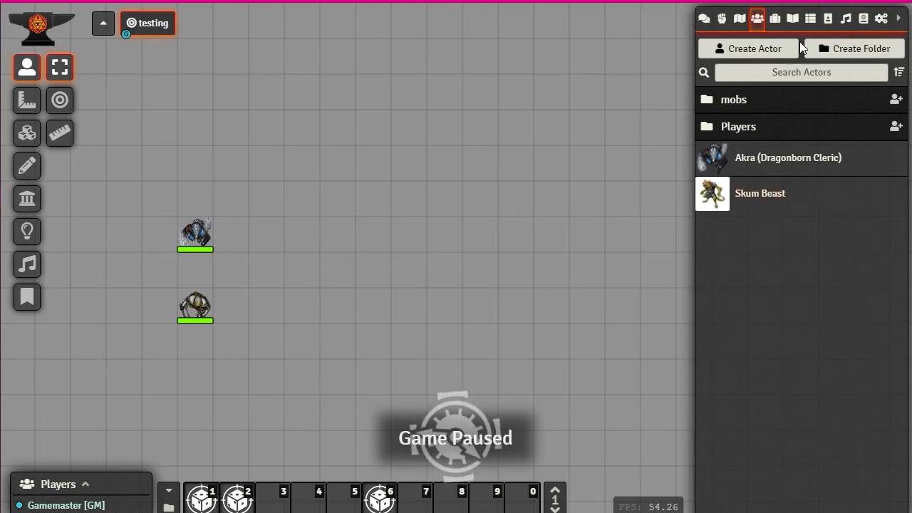
# Store a copy of the Skum Beast actor in the MM Expanded I compendium and close the compendium.
pyautogui.click(864, 21)
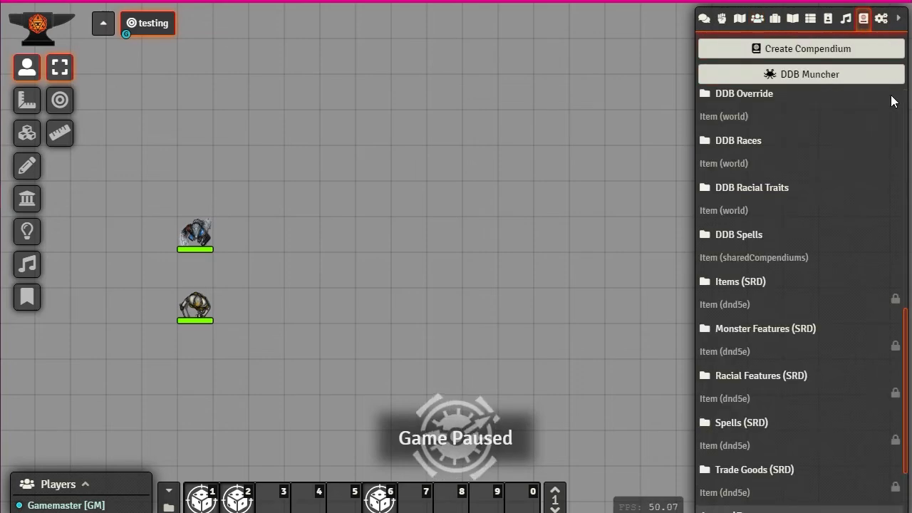
pyautogui.scroll(-2, 818, 210)
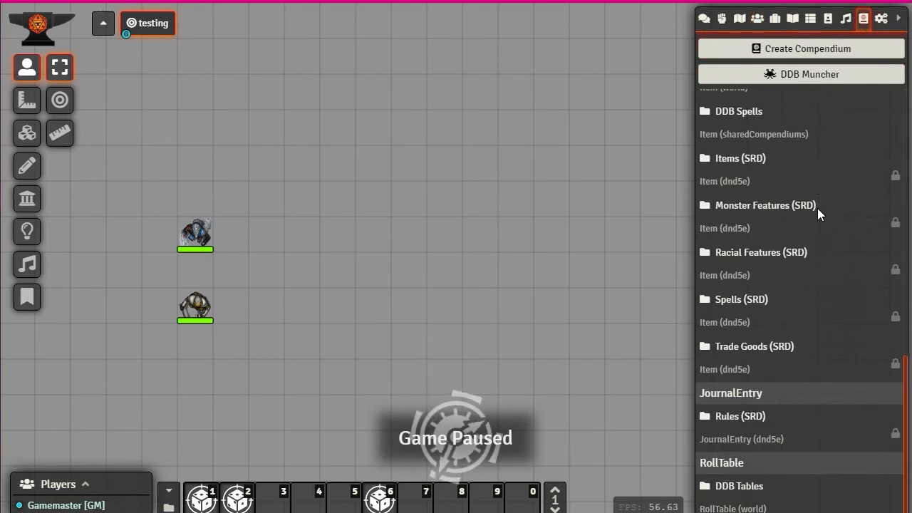
pyautogui.click(744, 209)
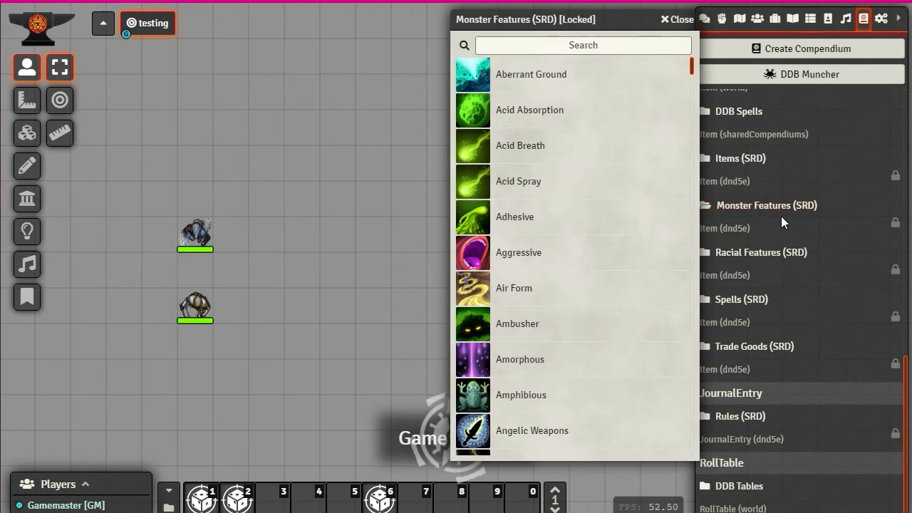
pyautogui.click(678, 20)
pyautogui.scroll(6, 803, 267)
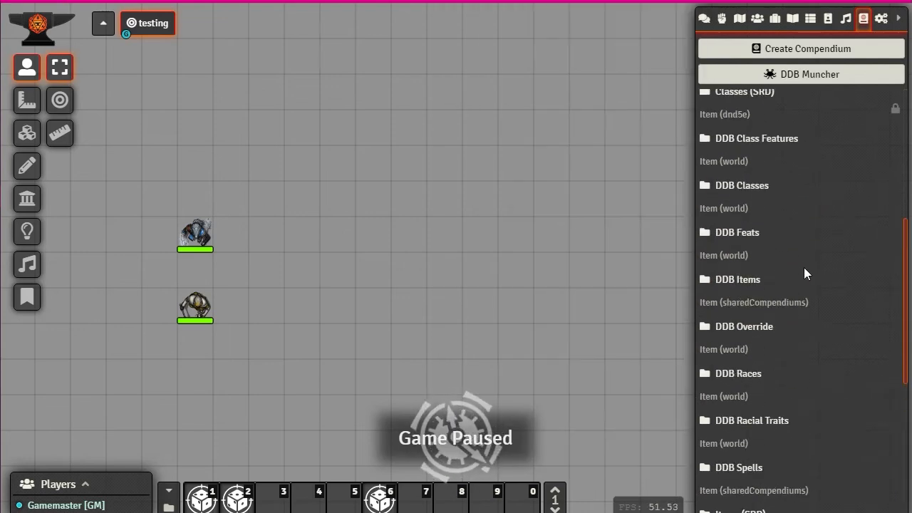
pyautogui.click(747, 171)
pyautogui.moveTo(210, 69); pyautogui.dragTo(335, 33)
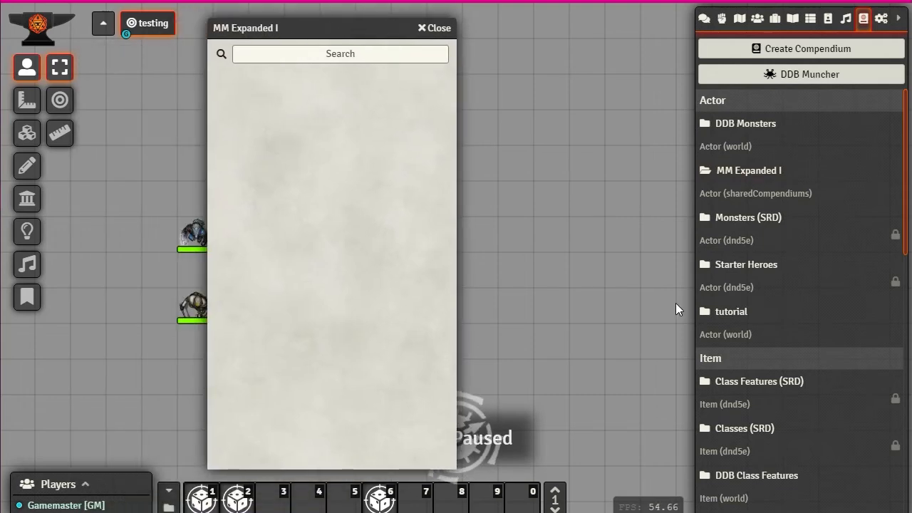
pyautogui.click(756, 19)
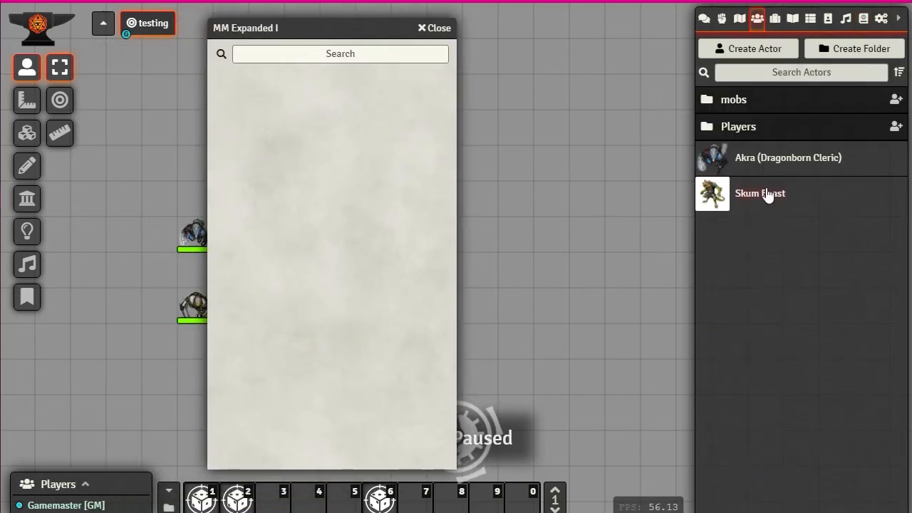
pyautogui.moveTo(772, 197); pyautogui.dragTo(380, 191)
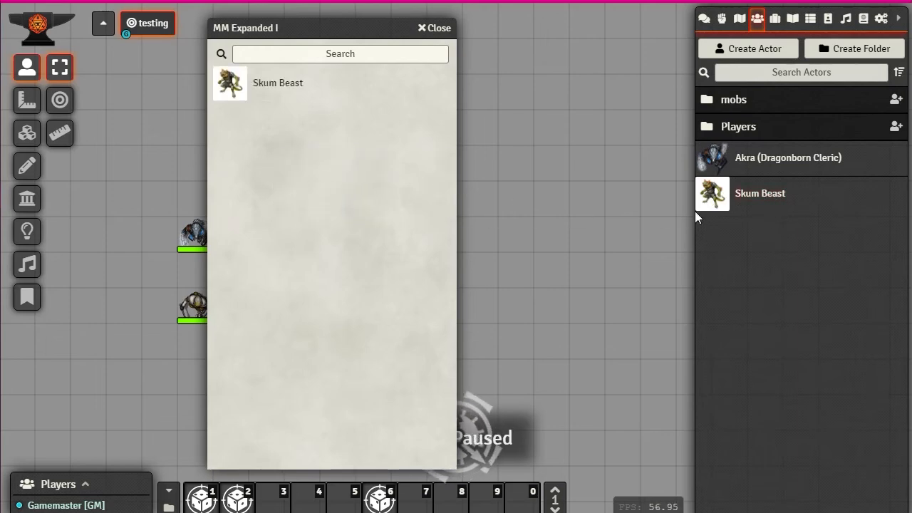
pyautogui.click(438, 29)
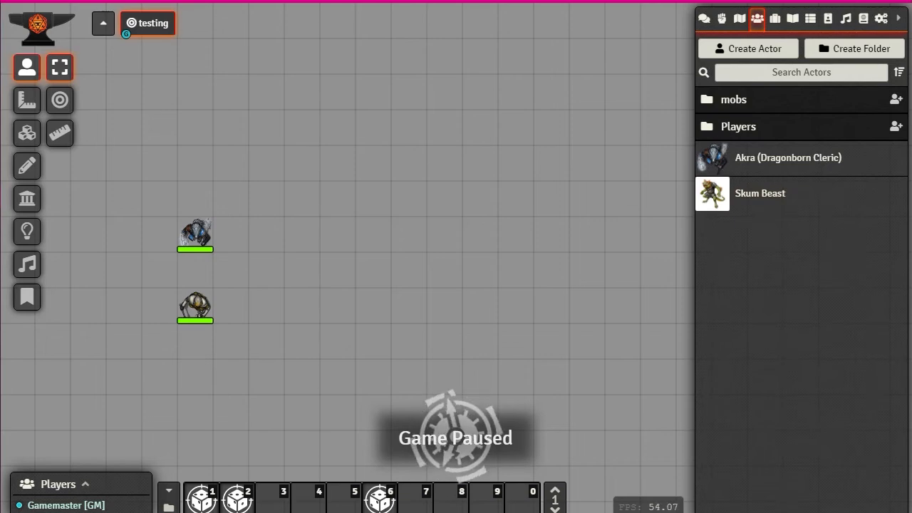
# Switch to File Explorer and open mm-expanded-I.db from the sharedCompendiums packs folder in Notepad++.
pyautogui.moveTo(4, 128)
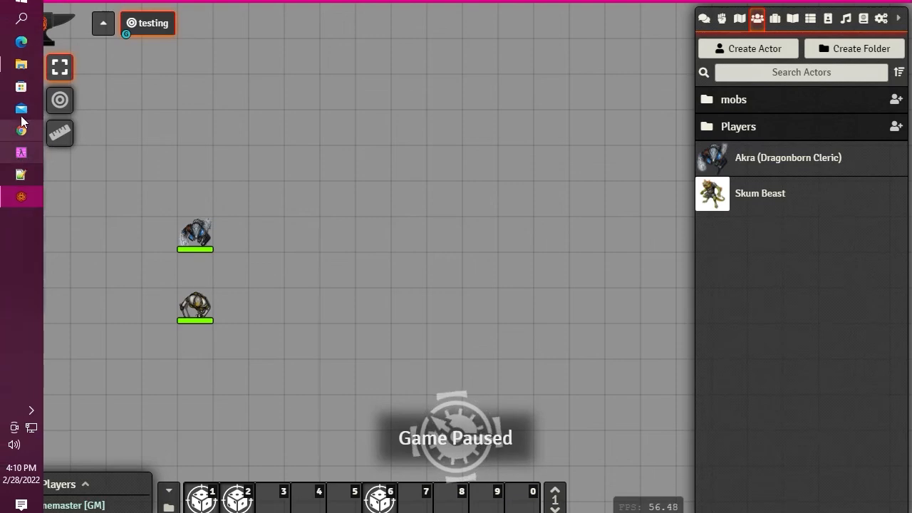
pyautogui.click(21, 64)
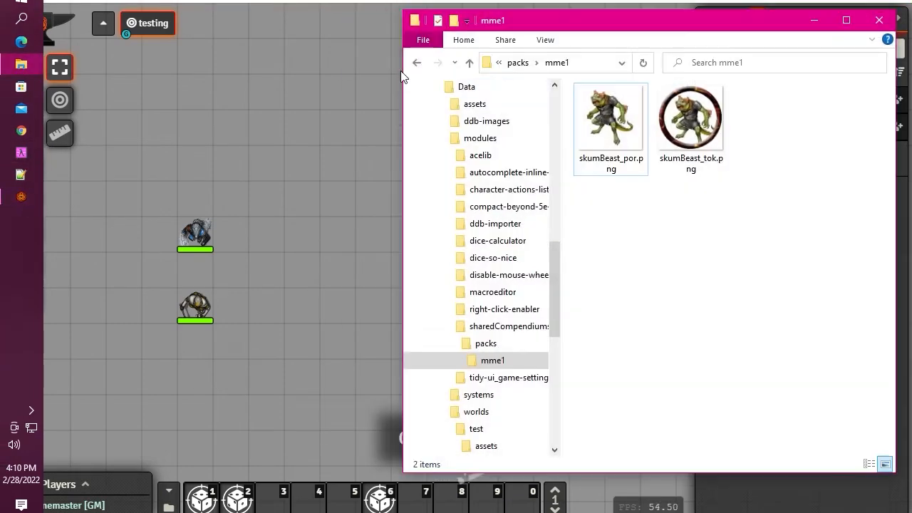
pyautogui.click(487, 345)
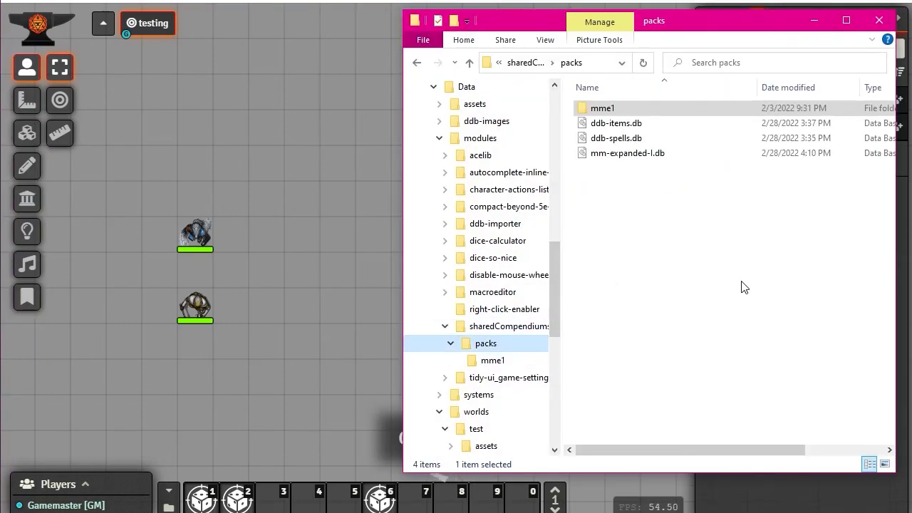
pyautogui.click(614, 154)
pyautogui.rightClick(614, 153)
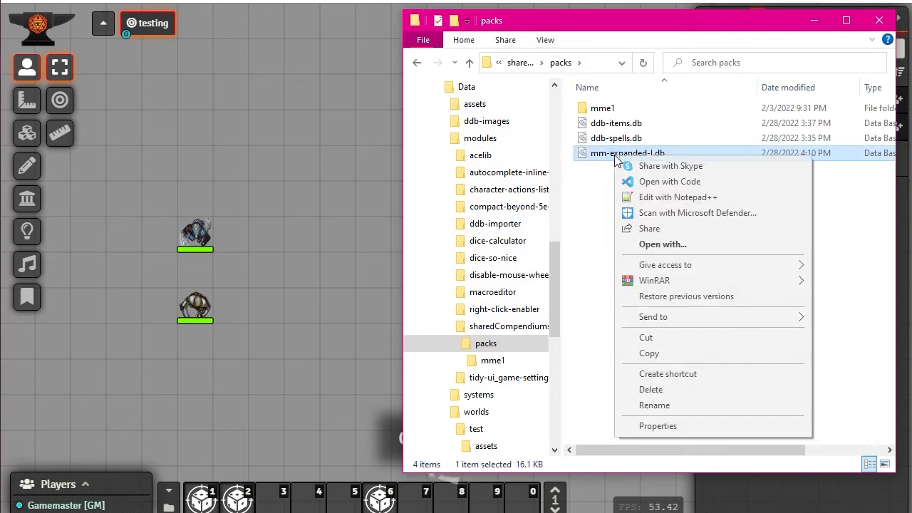
pyautogui.click(599, 194)
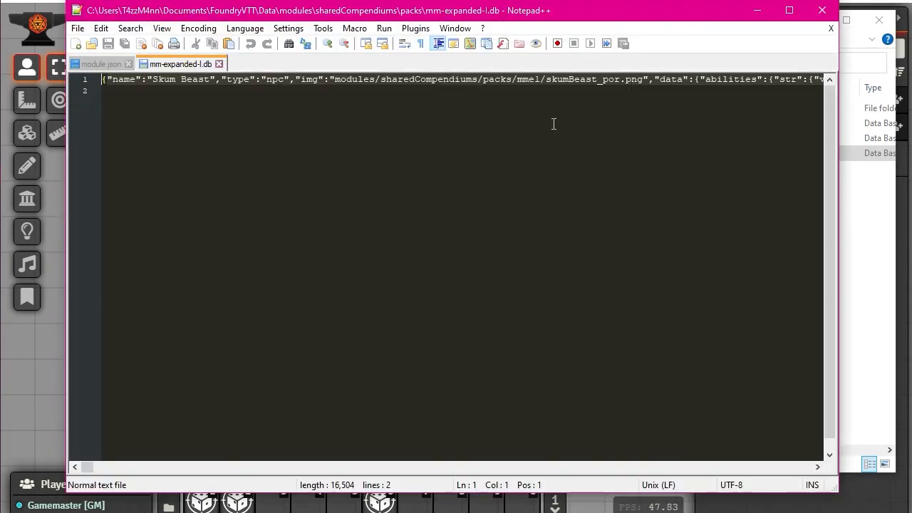
# Turn on word wrap for mm-expanded-I.db and examine the Skum Beast's stored biography, attributes and token data.
pyautogui.moveTo(656, 76); pyautogui.dragTo(486, 79)
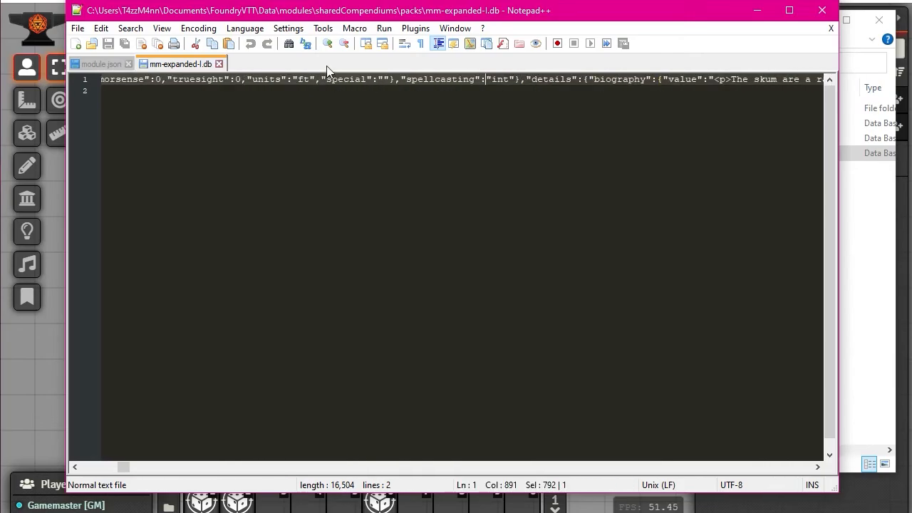
pyautogui.click(404, 44)
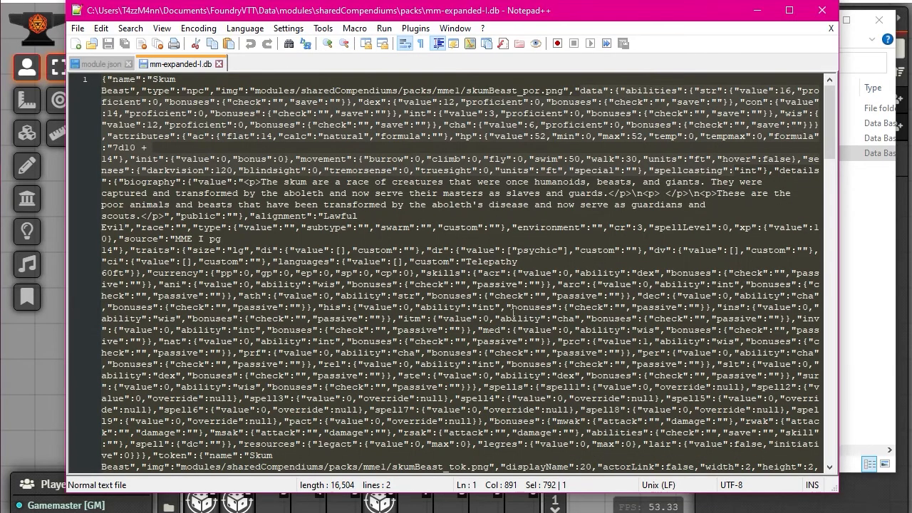
pyautogui.scroll(-11, 507, 315)
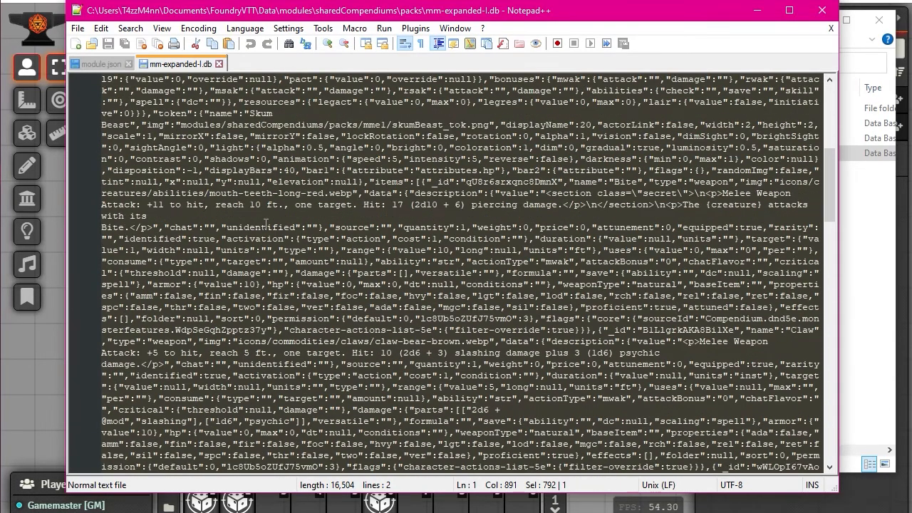
pyautogui.scroll(11, 267, 225)
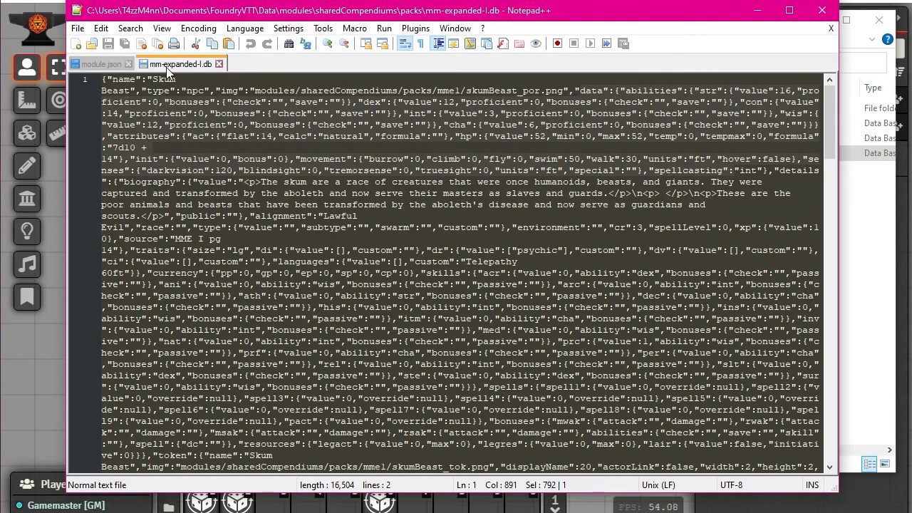
# Review the Skum Beast entry in mm-expanded-I.db through to its Minor Illusion spell data, and close Notepad++.
pyautogui.click(22, 391)
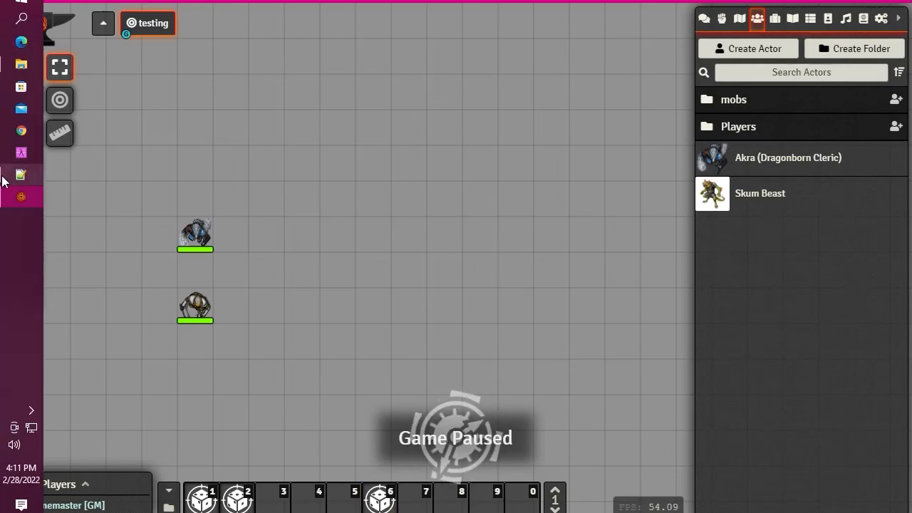
pyautogui.click(25, 175)
pyautogui.scroll(-20, 389, 163)
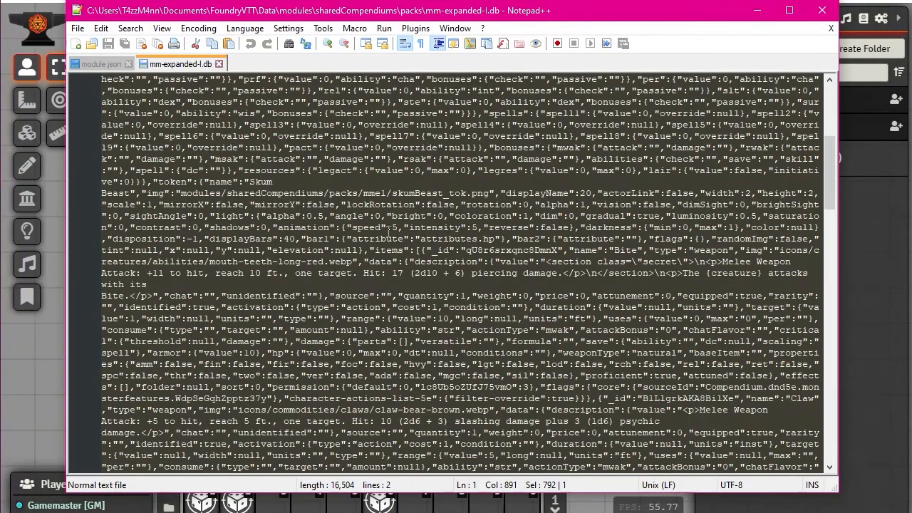
pyautogui.scroll(-5, 393, 247)
pyautogui.scroll(12, 394, 247)
pyautogui.scroll(11, 396, 255)
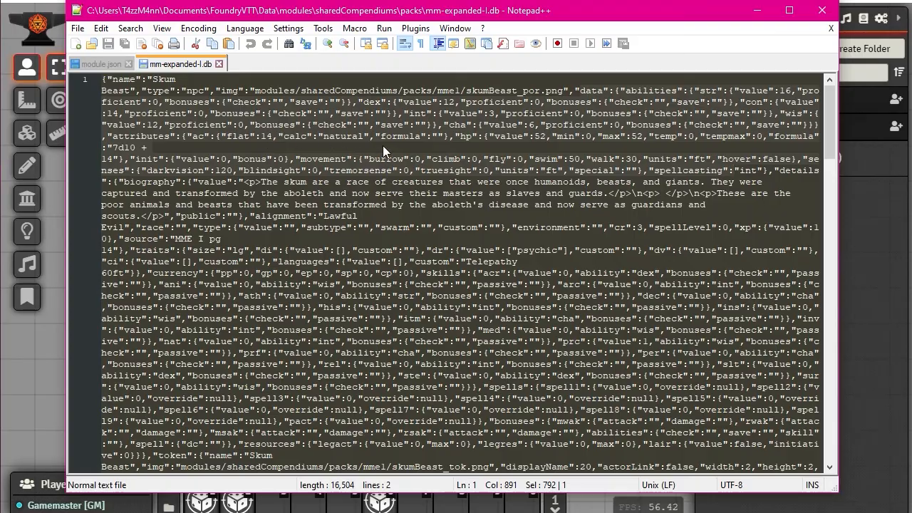
pyautogui.scroll(-15, 514, 370)
pyautogui.scroll(-15, 496, 353)
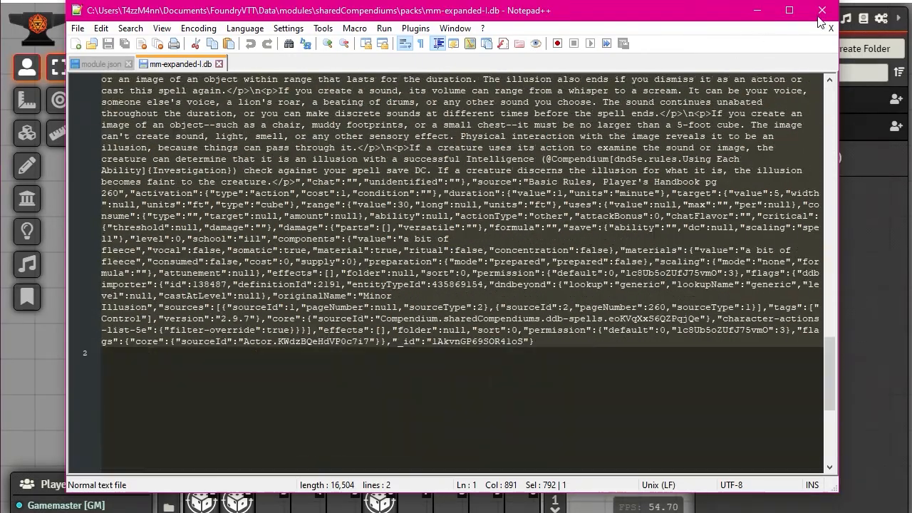
pyautogui.click(821, 11)
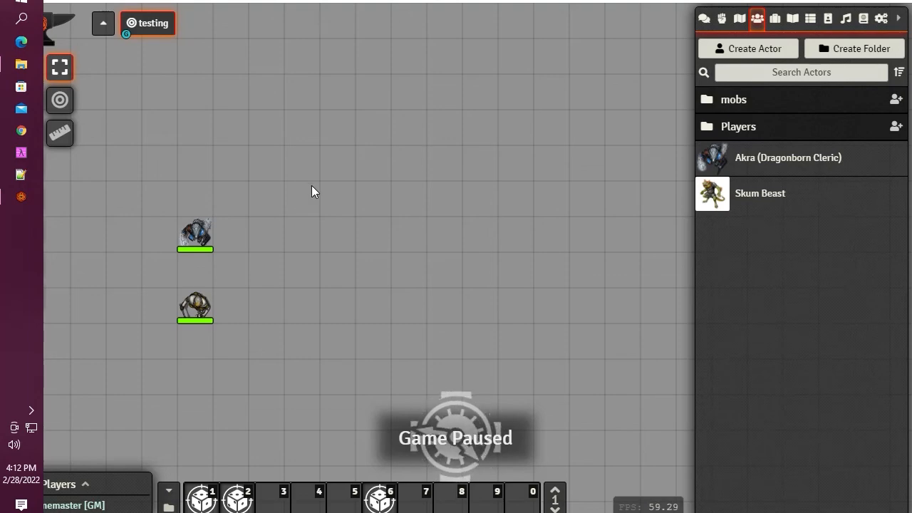
# Open the Akra and Skum Beast sheets side by side and view the Skum Beast's actions and attributes.
pyautogui.click(761, 161)
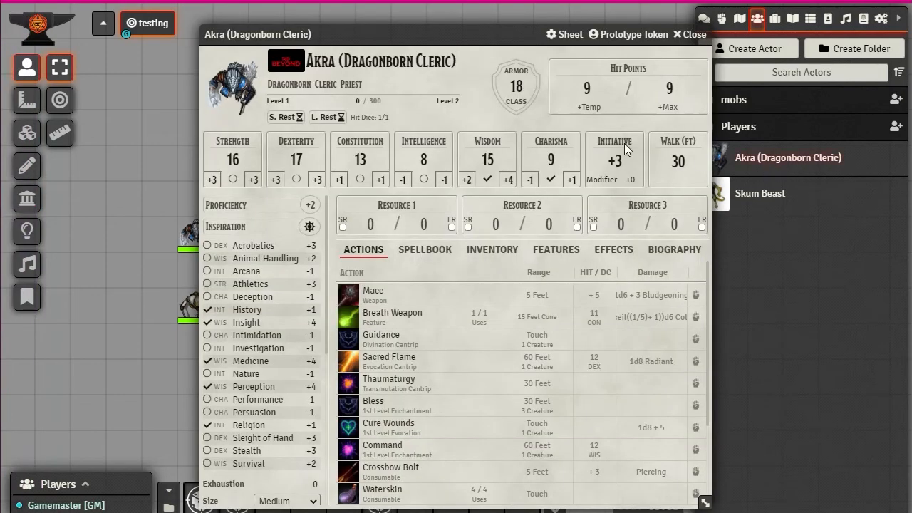
pyautogui.moveTo(440, 34); pyautogui.dragTo(248, 15)
pyautogui.click(761, 201)
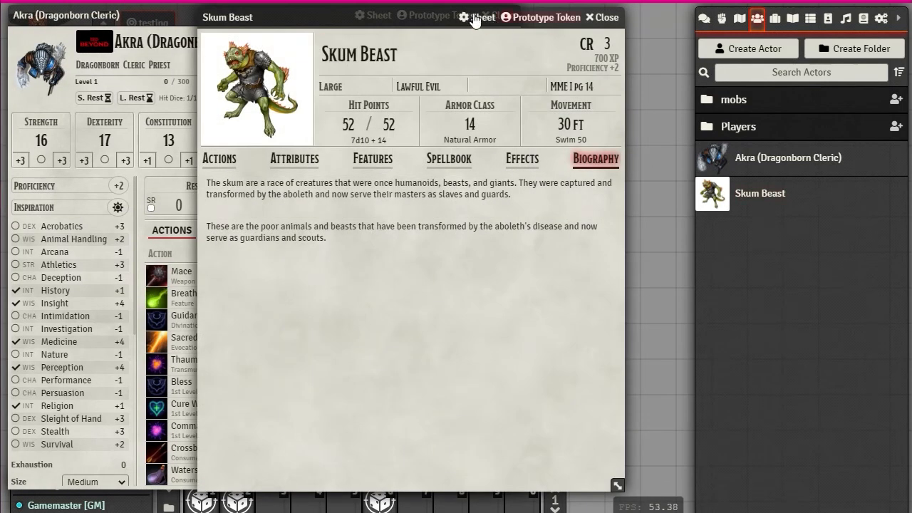
pyautogui.moveTo(346, 13); pyautogui.dragTo(632, 14)
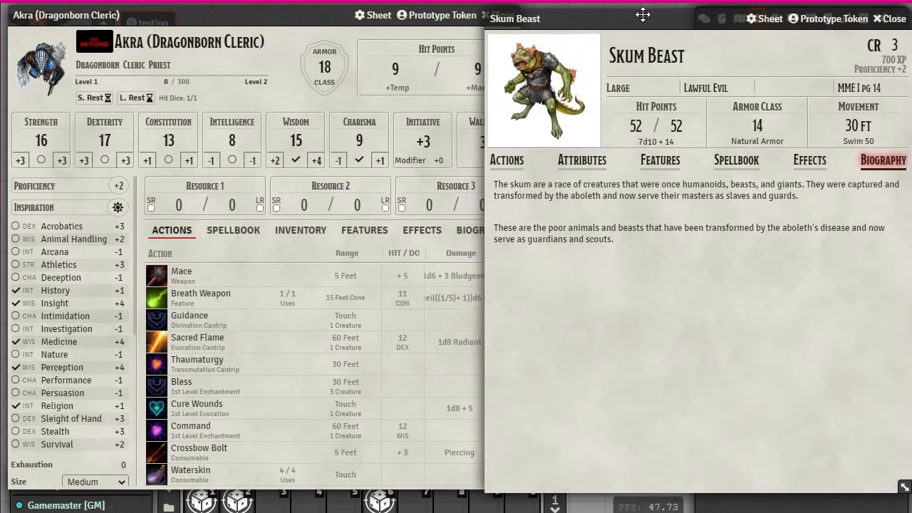
pyautogui.click(511, 160)
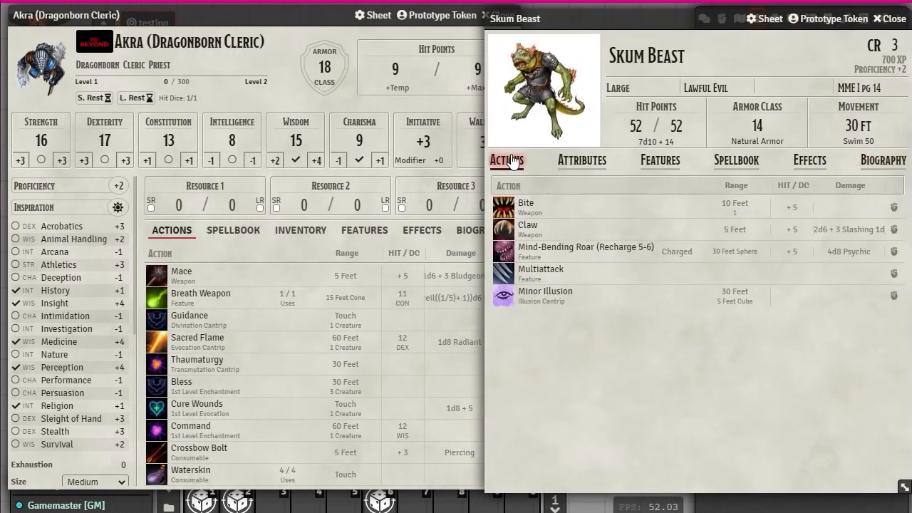
pyautogui.click(580, 161)
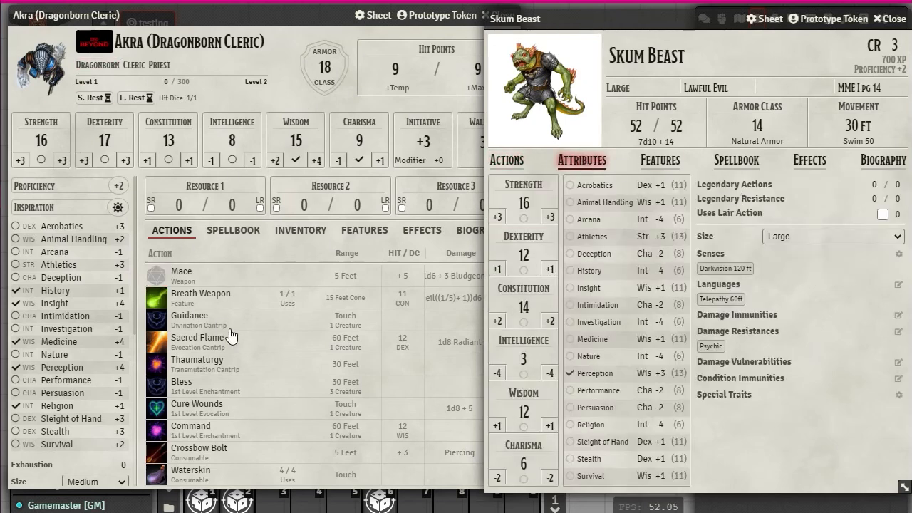
# View Akra's spellbook, inventory and features for comparison, and close both character sheets.
pyautogui.click(235, 231)
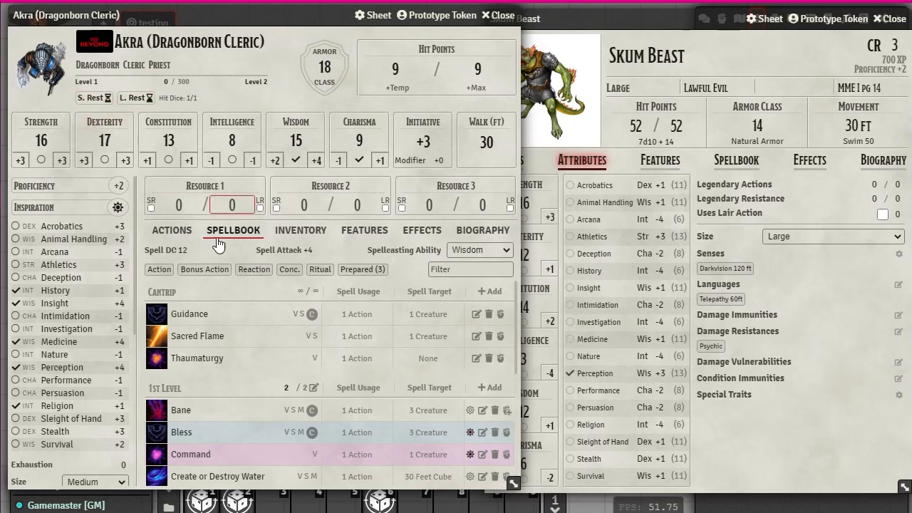
pyautogui.click(276, 234)
pyautogui.click(373, 232)
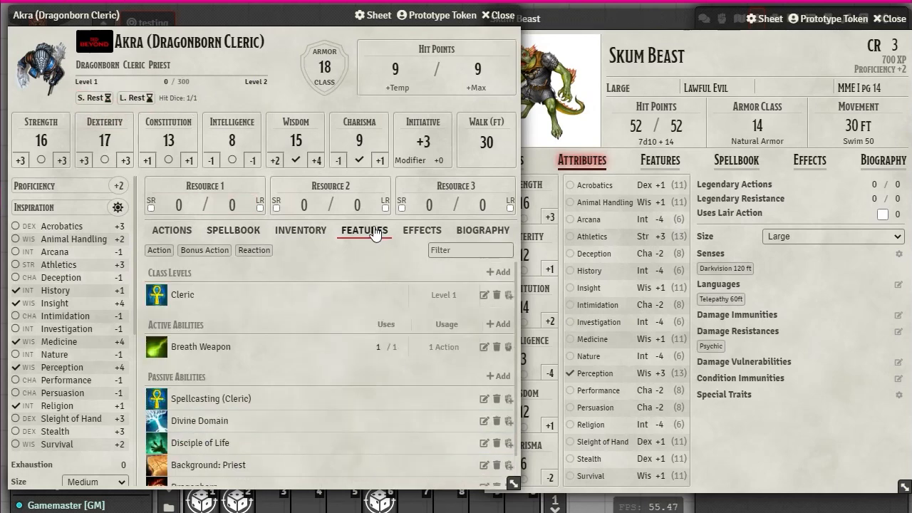
pyautogui.click(501, 16)
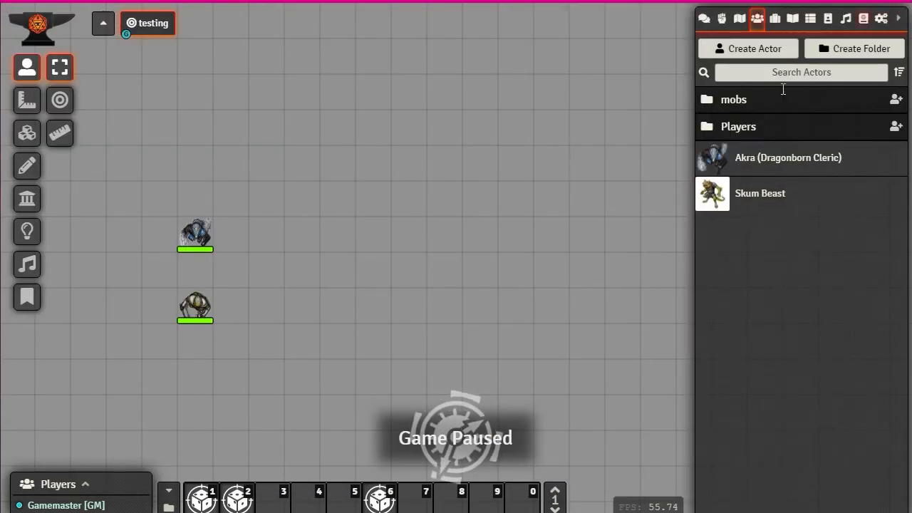
pyautogui.click(891, 21)
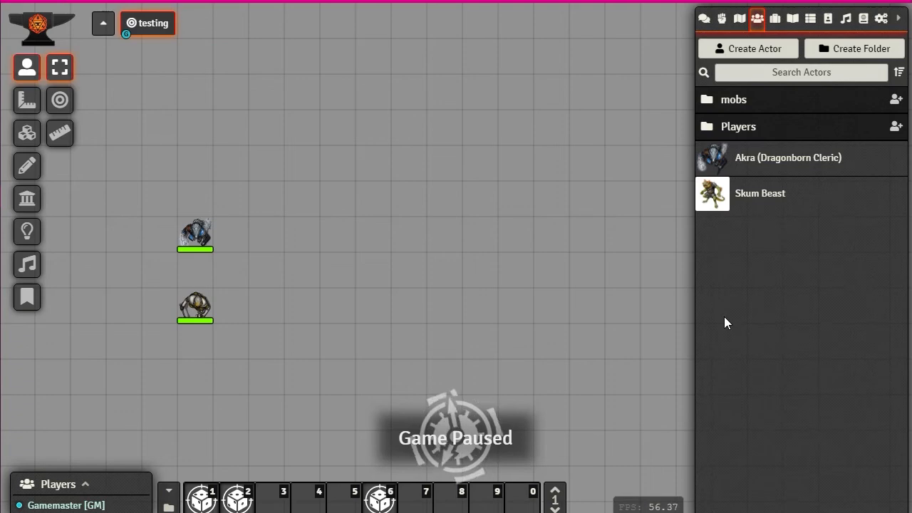
# Expand the mobs actor folder.
pyautogui.click(731, 99)
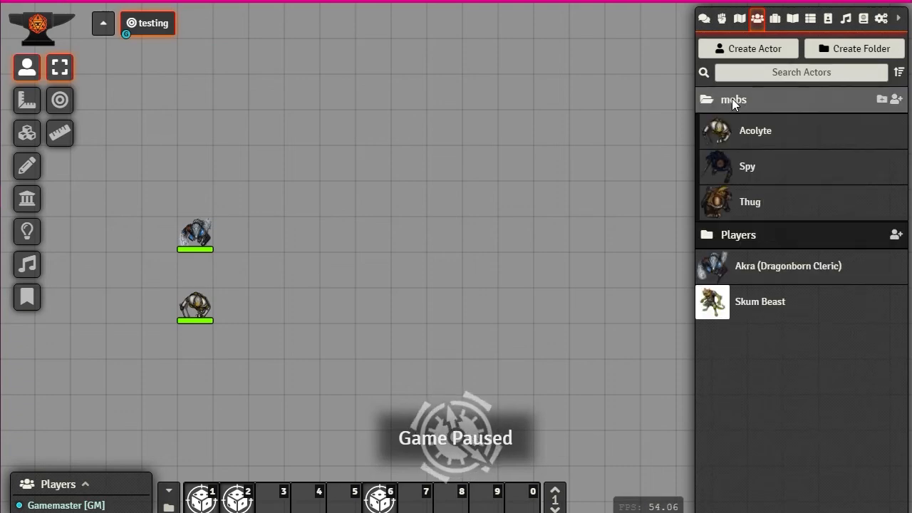